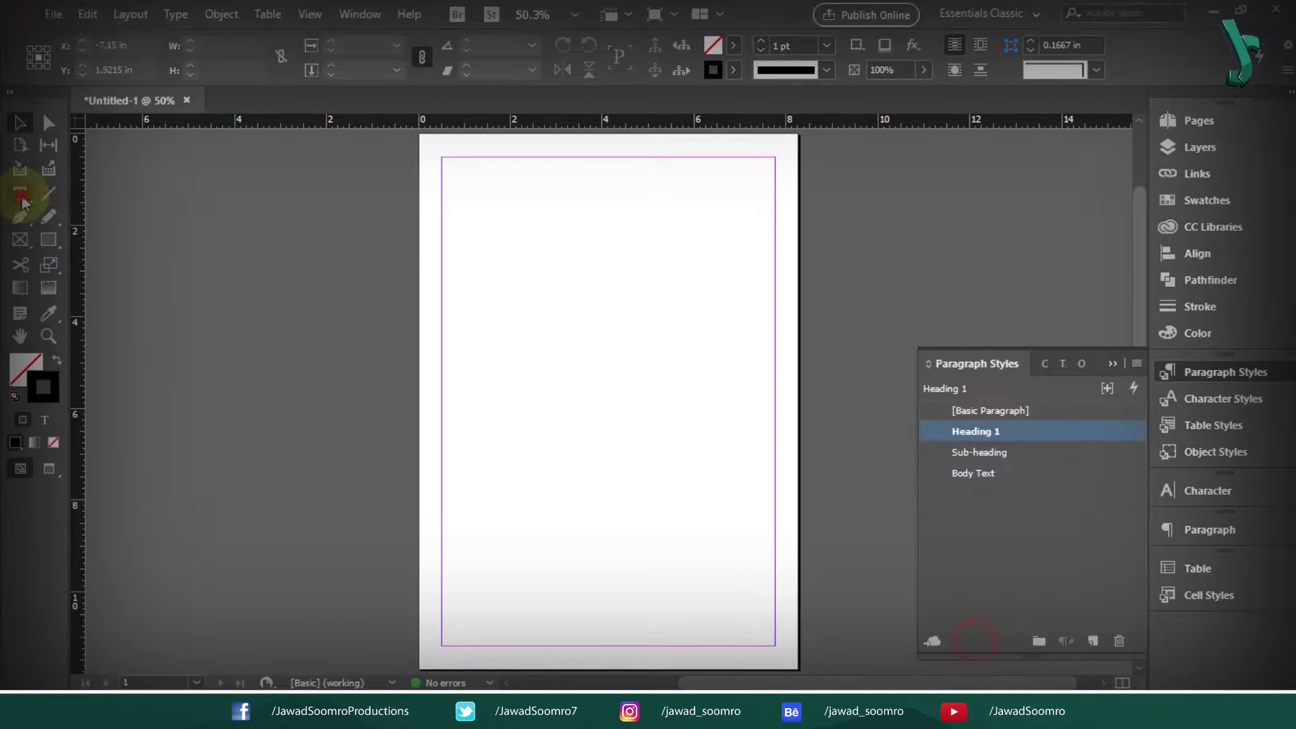
# Draw a text frame across the page margins and place the cursor after its first sentence.
pyautogui.click(21, 196)
pyautogui.moveTo(442, 158); pyautogui.dragTo(775, 537)
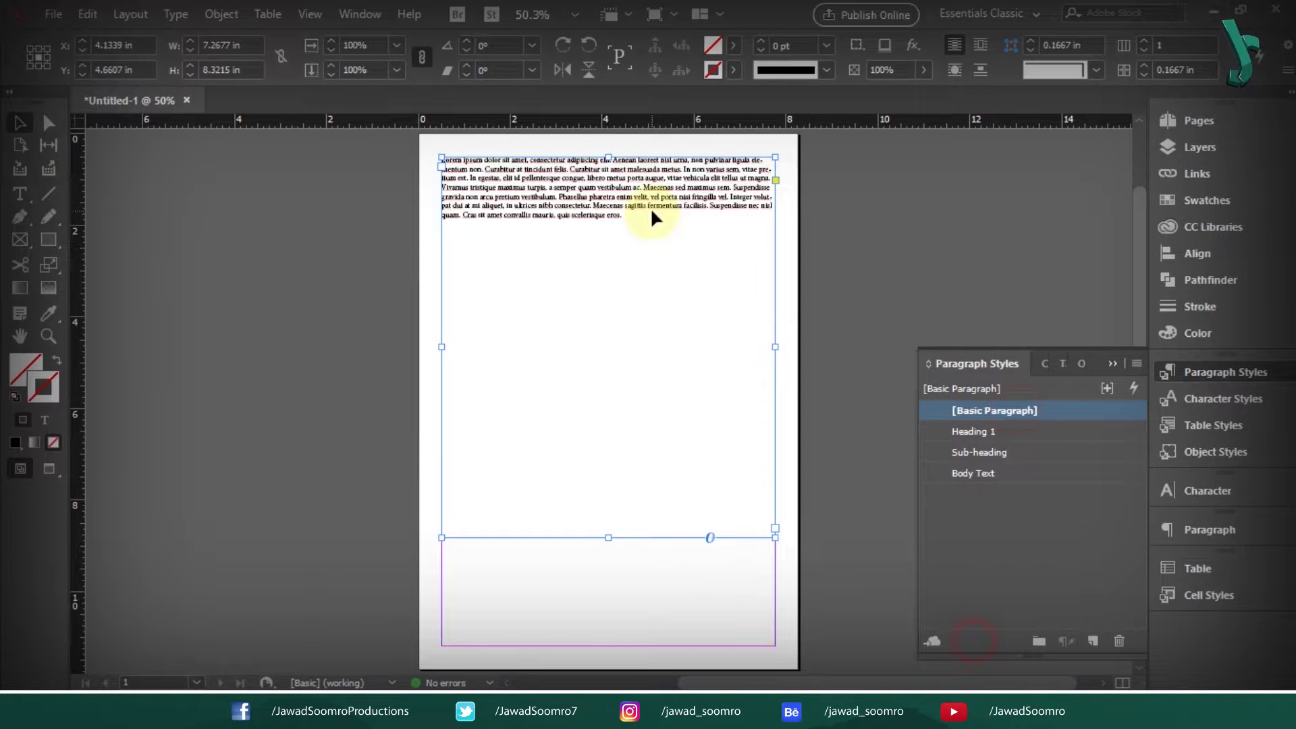
pyautogui.doubleClick(620, 197)
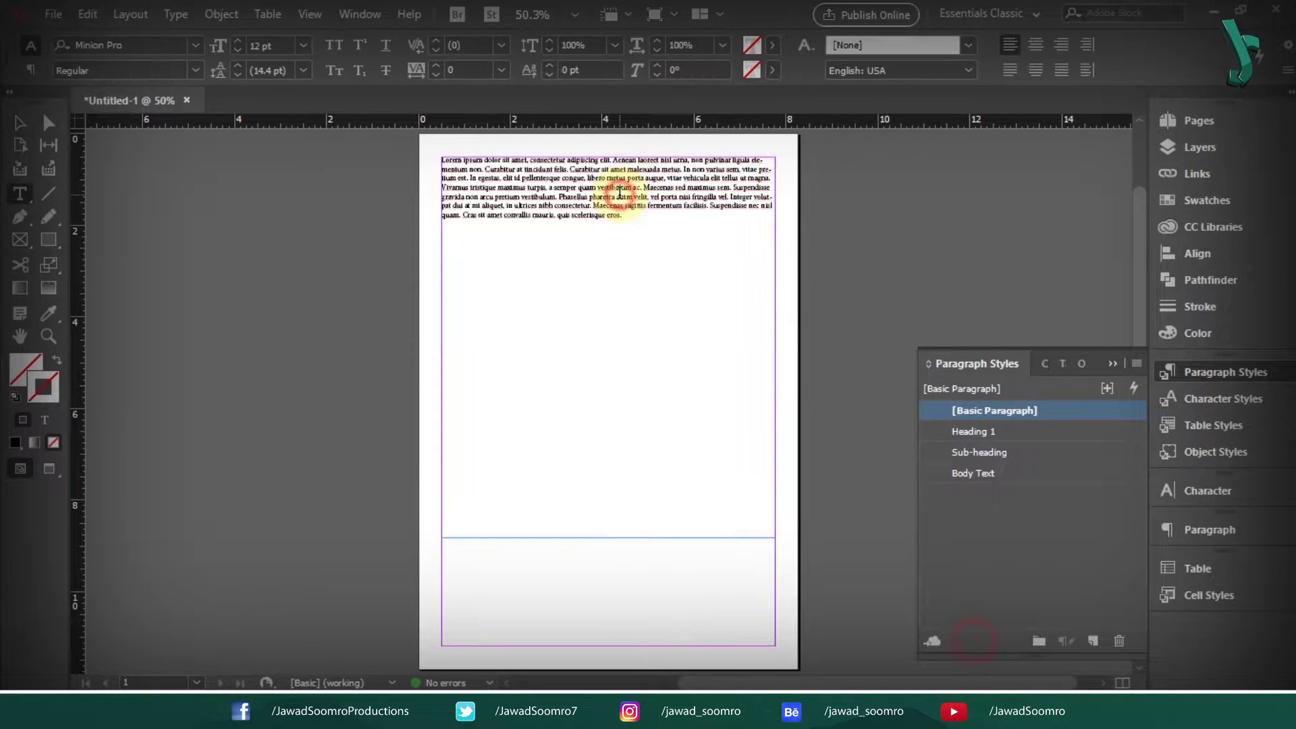
pyautogui.click(612, 160)
# Break the first sentence onto its own line and duplicate the Heading 1 style.
pyautogui.press('Return')
pyautogui.press('Escape')
pyautogui.rightClick(1047, 431)
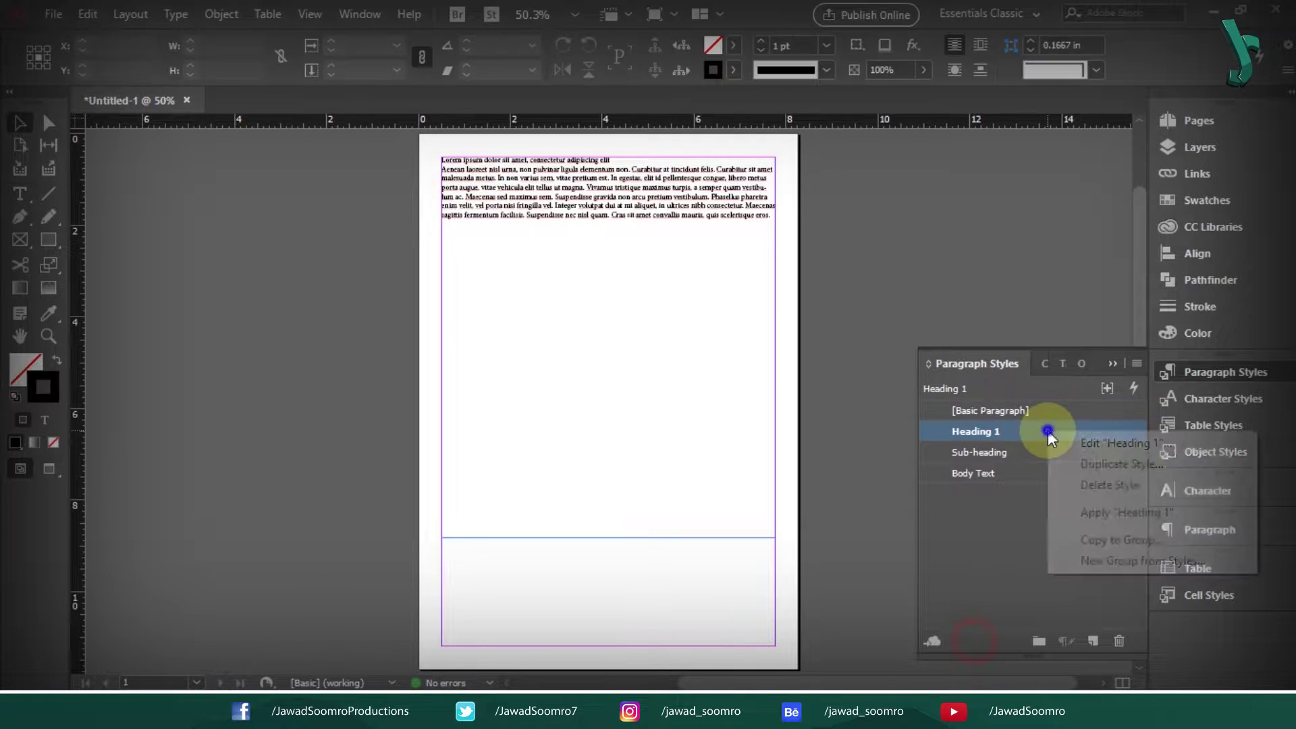
pyautogui.click(1108, 465)
# Name the copy 'Heading 1 Auto', set Next Style to Body Text, and create it.
pyautogui.moveTo(653, 54); pyautogui.dragTo(781, 43)
pyautogui.press('BackSpace')
pyautogui.press('BackSpace')
pyautogui.write('Auto')
pyautogui.click(810, 150)
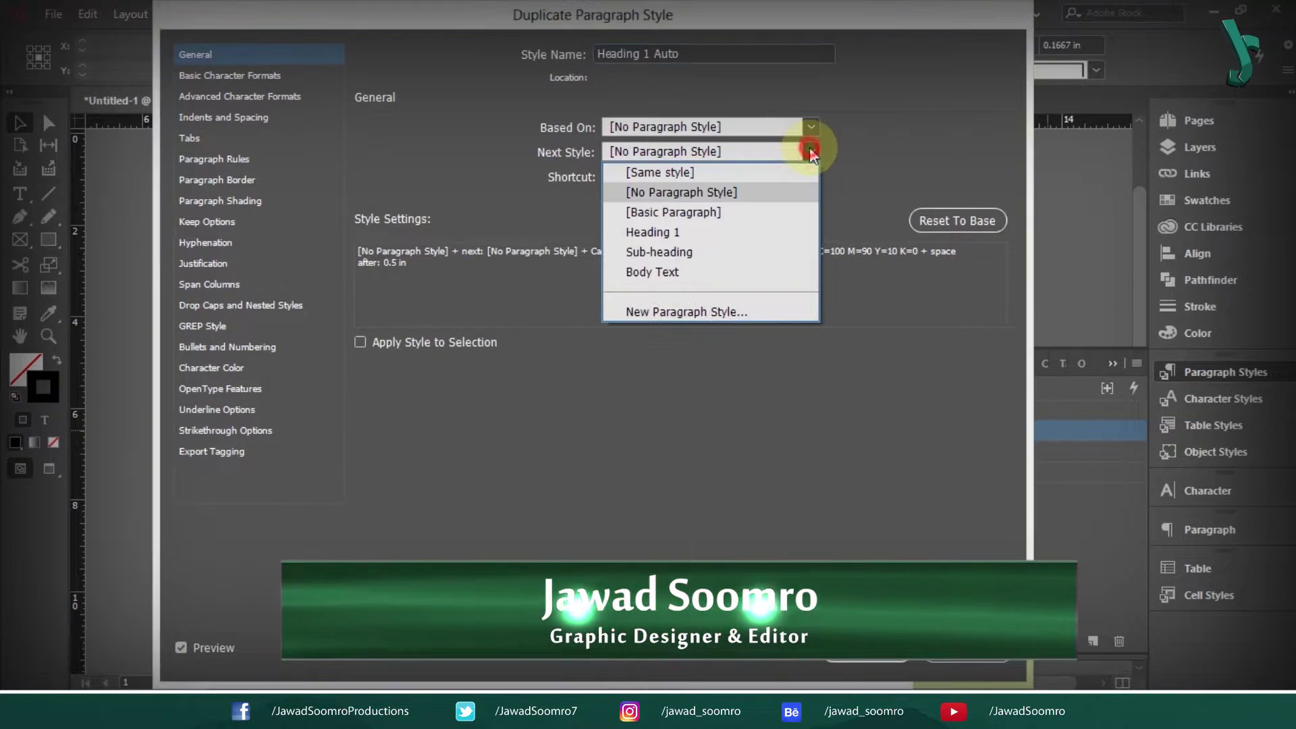
pyautogui.click(744, 272)
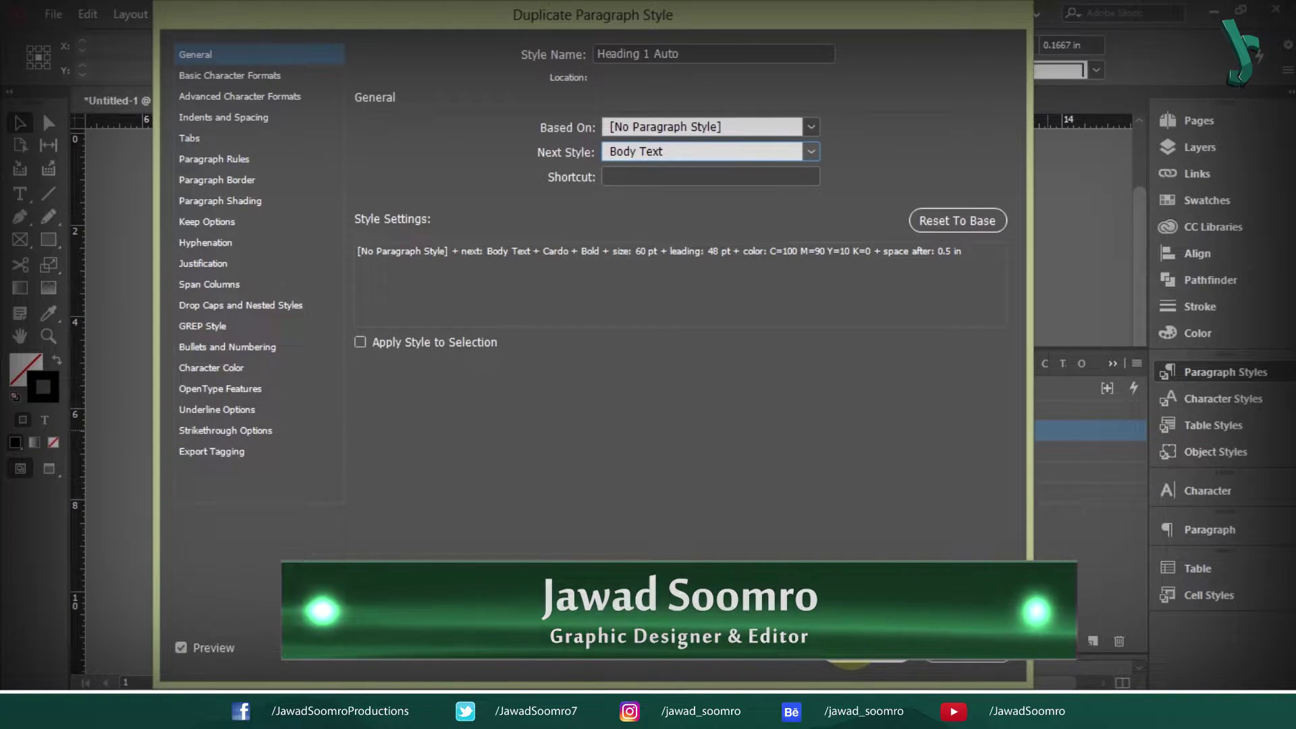
pyautogui.click(853, 651)
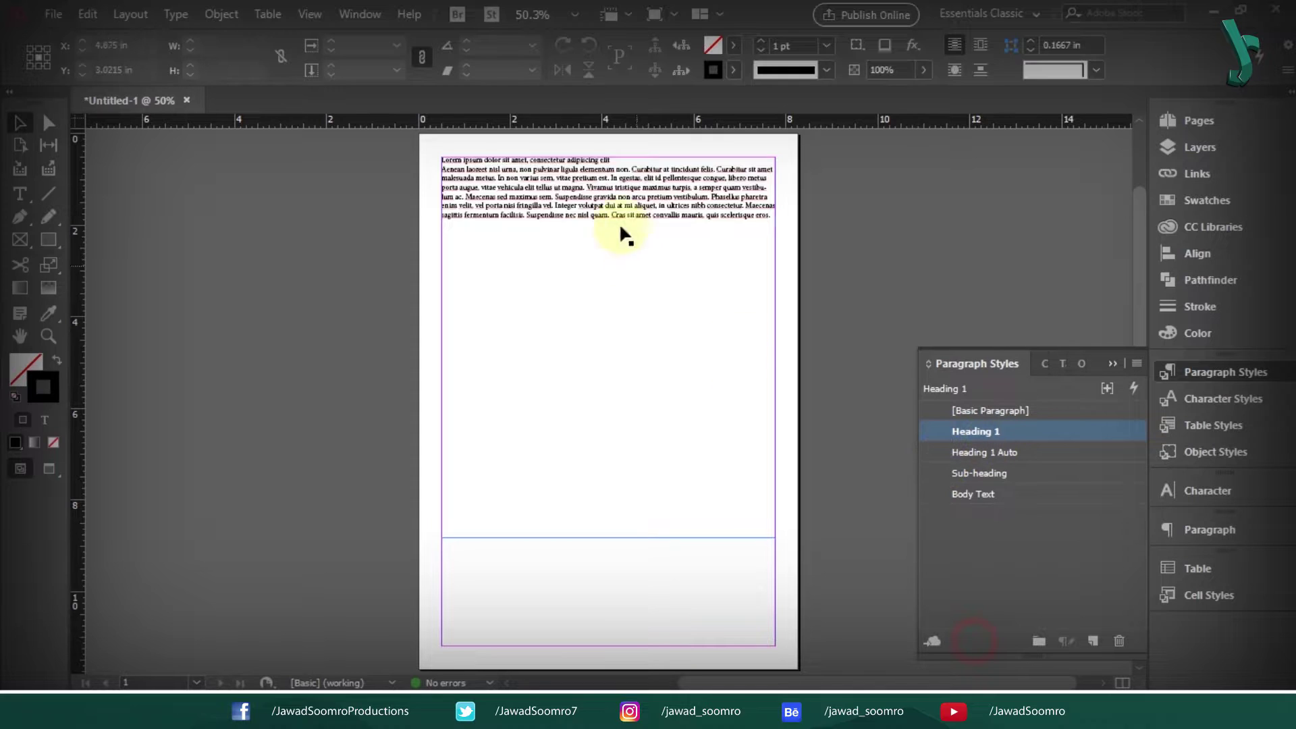
pyautogui.click(533, 180)
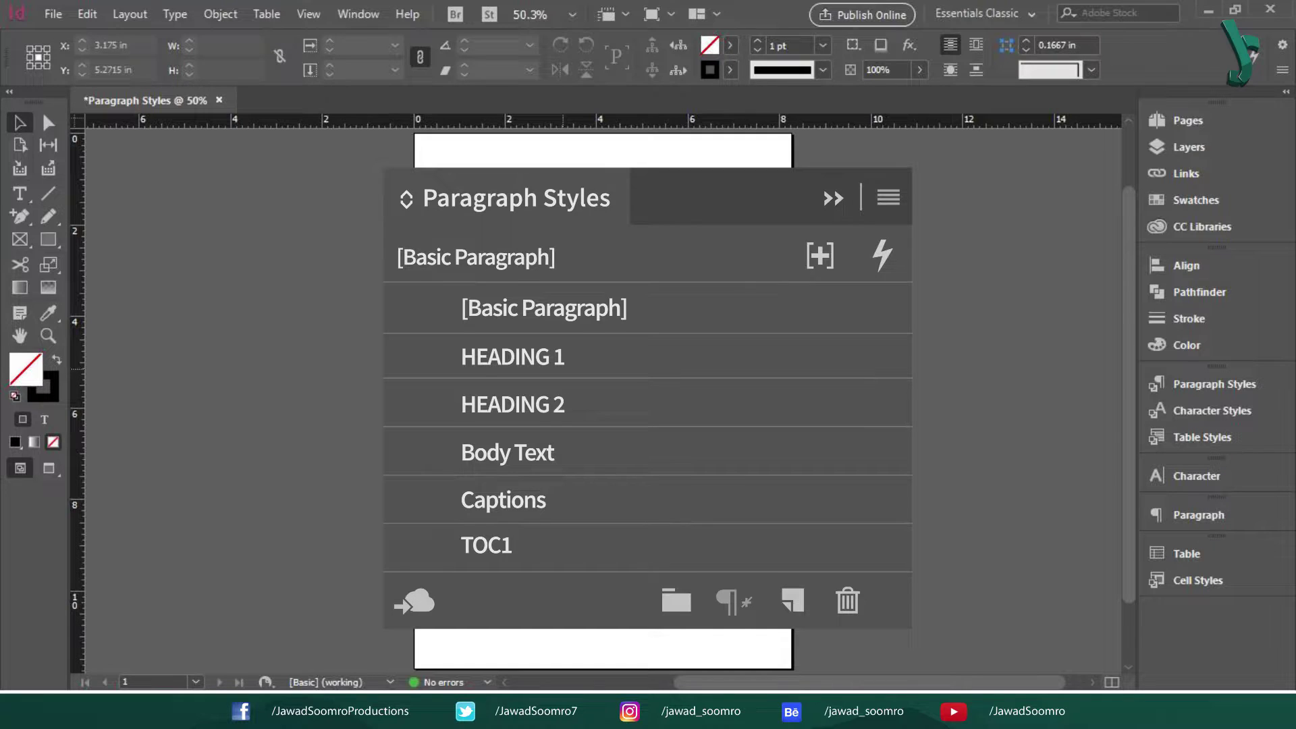
# Apply HEADING 1, HEADING 2, HEADING 3 and HEADING 4 to the four heading lines.
pyautogui.click(576, 301)
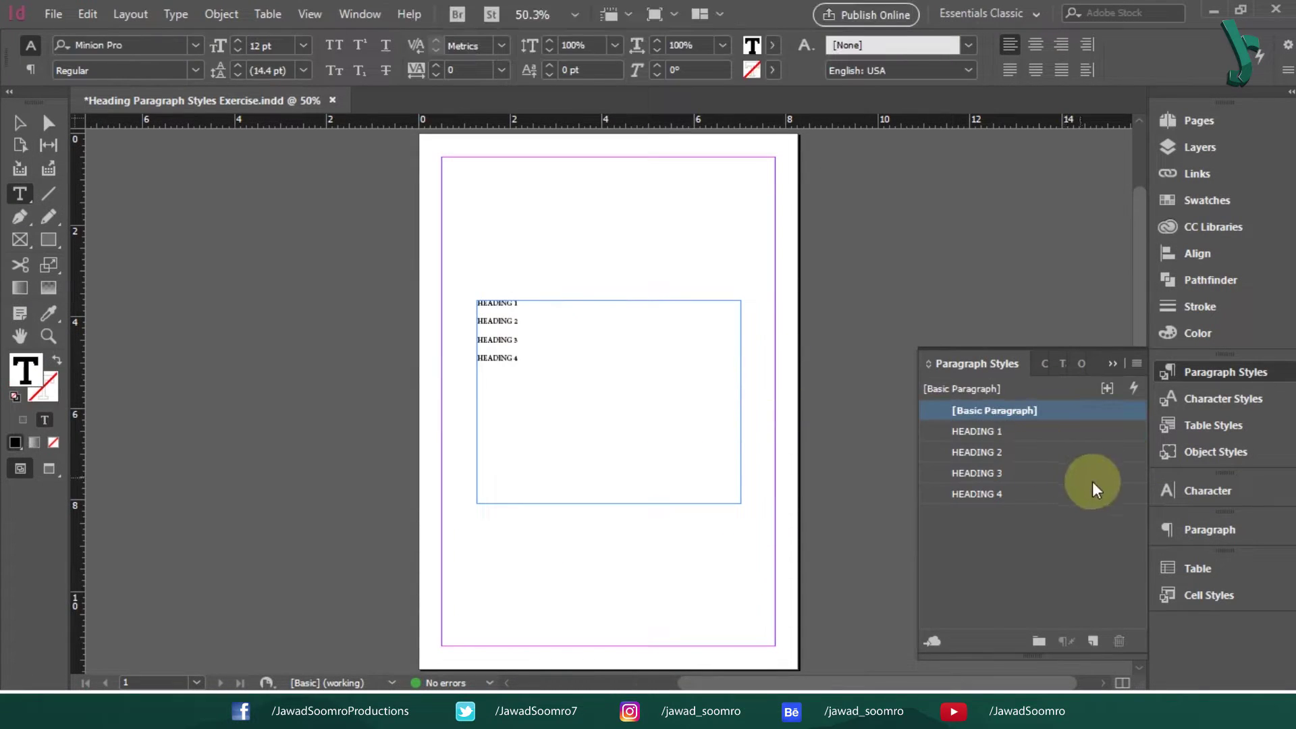
pyautogui.click(1034, 429)
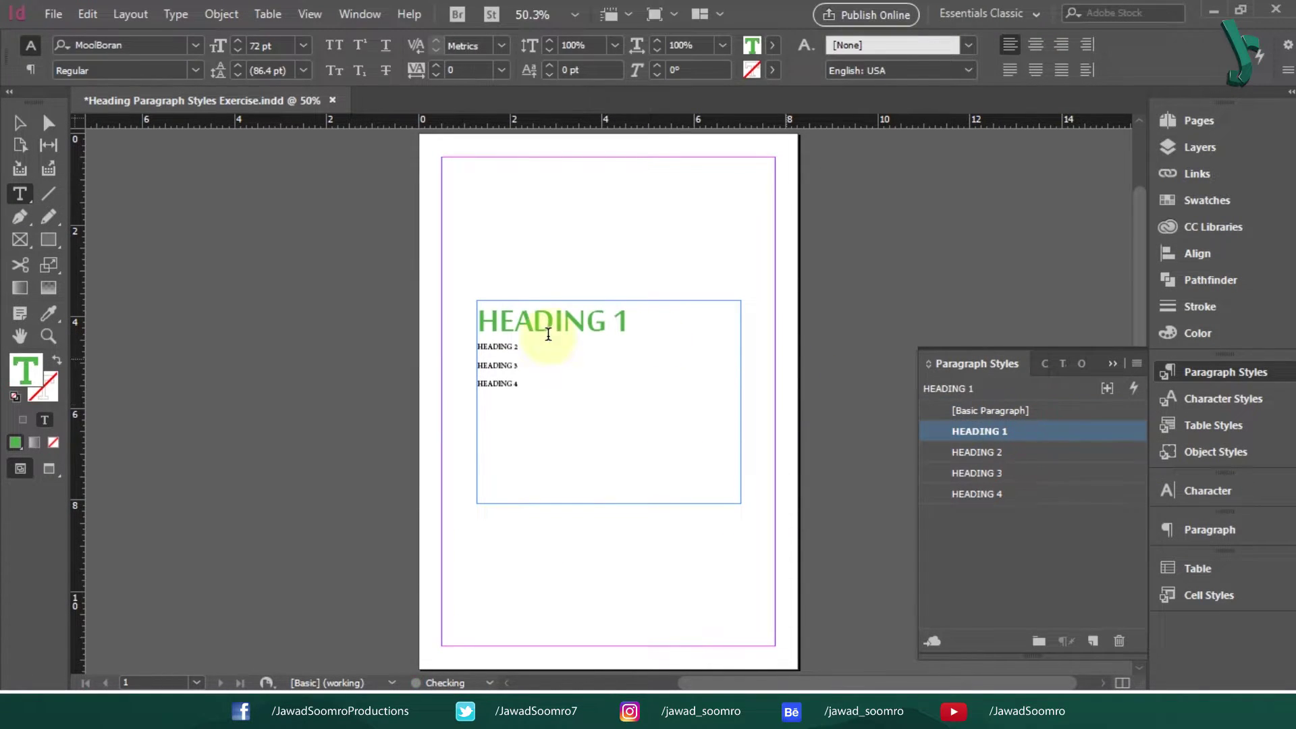
pyautogui.click(515, 347)
pyautogui.click(1043, 451)
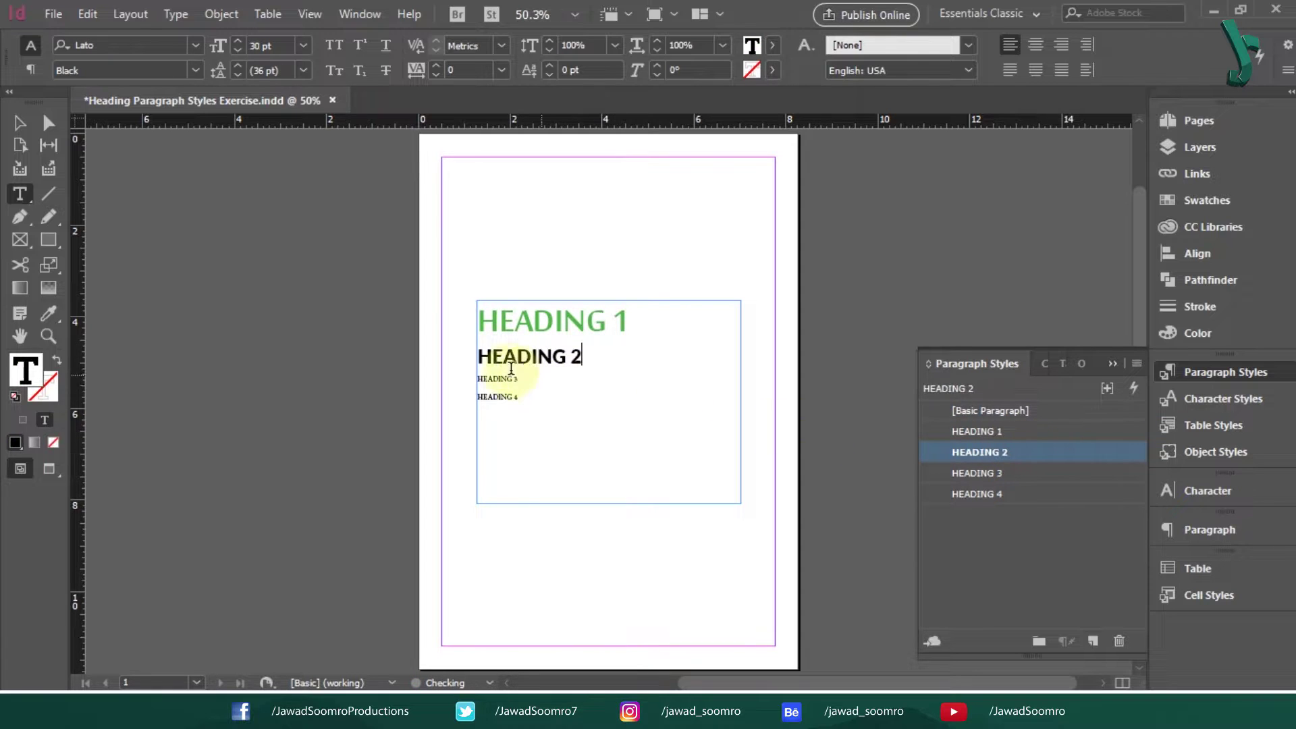
pyautogui.click(514, 380)
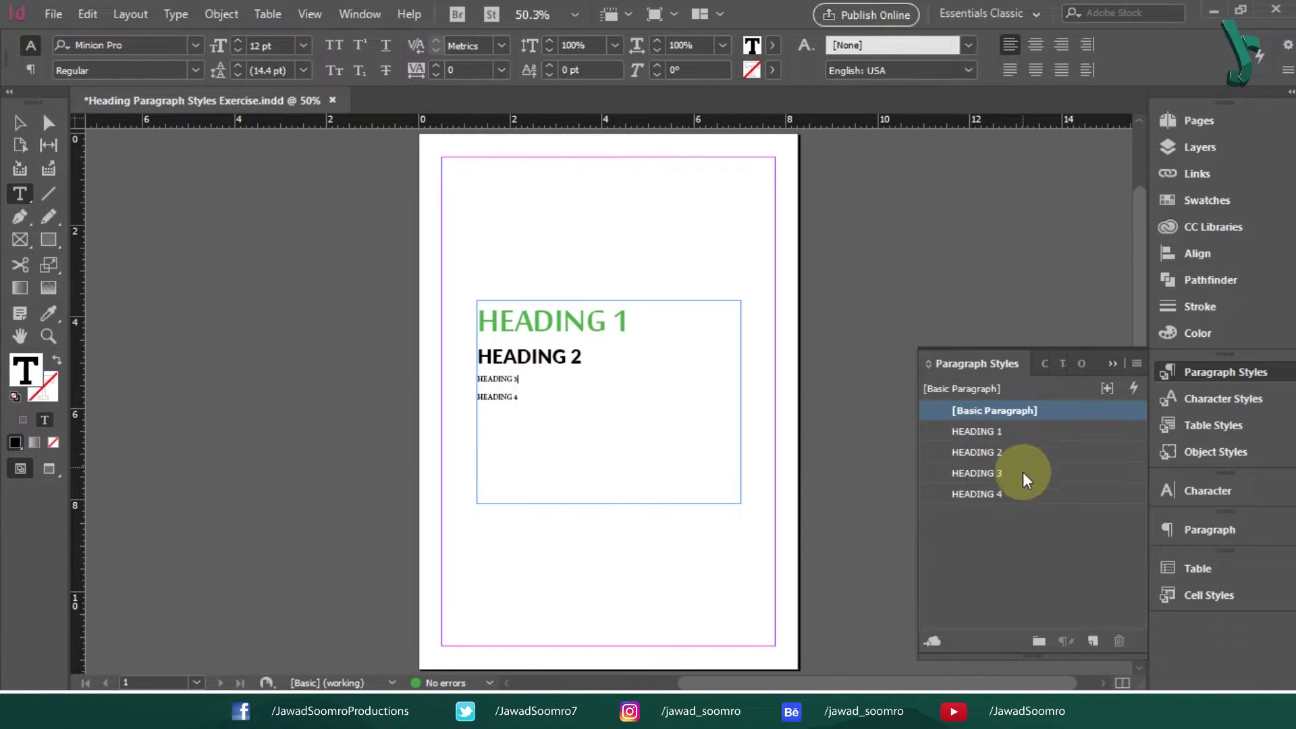
pyautogui.click(1022, 471)
pyautogui.click(511, 402)
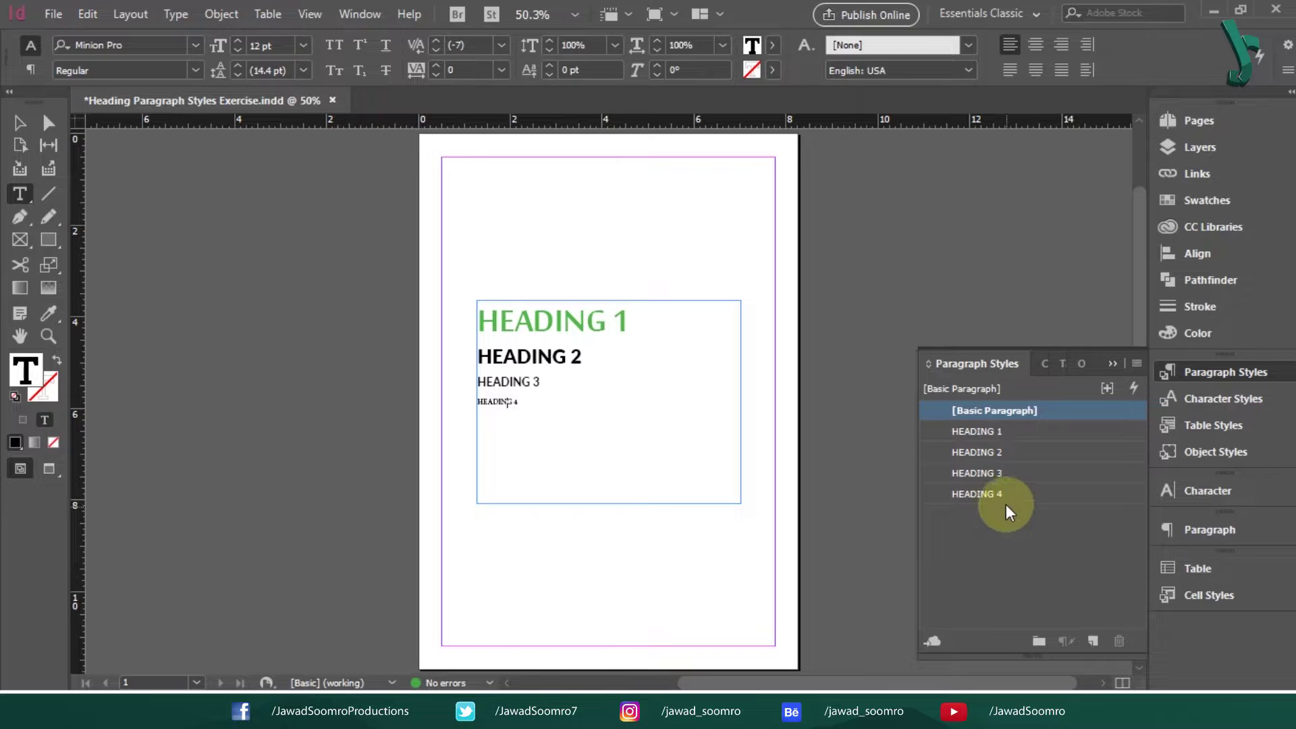
pyautogui.click(1004, 494)
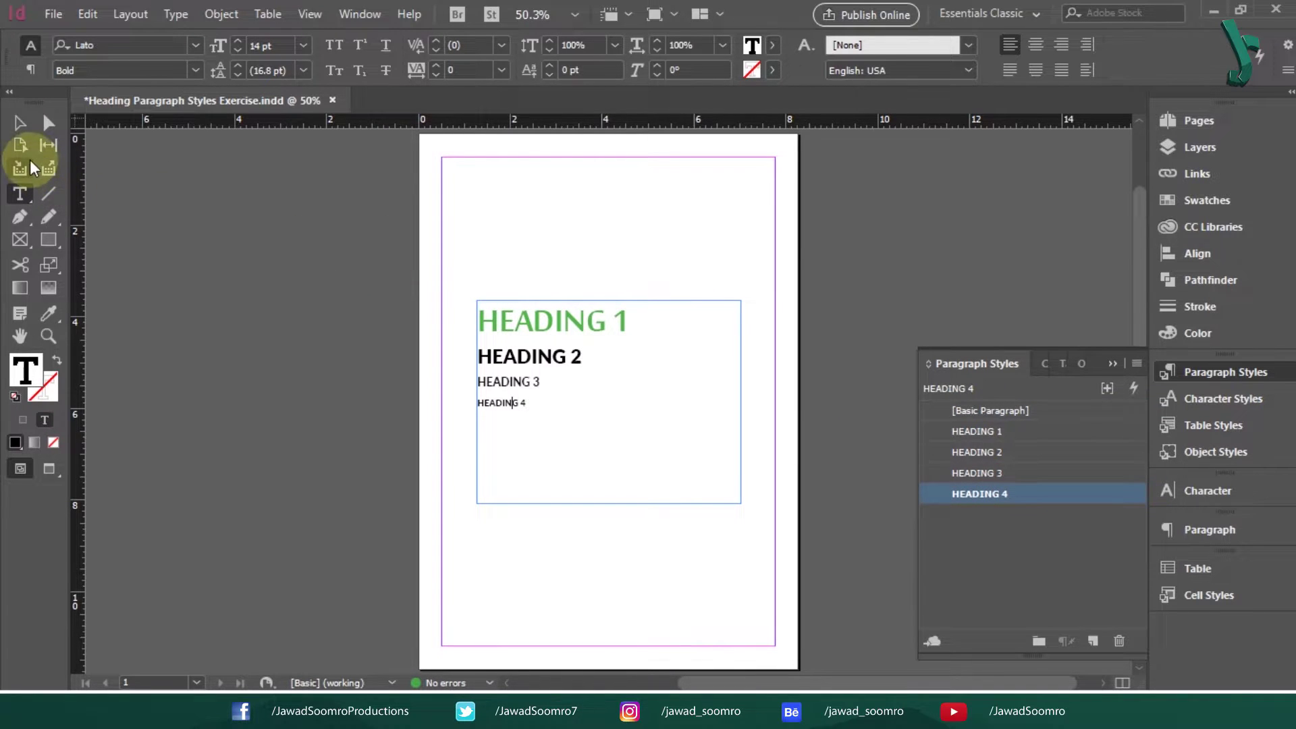
# Rename the heading styles to short names H, H2, H3 and H4.
pyautogui.click(19, 123)
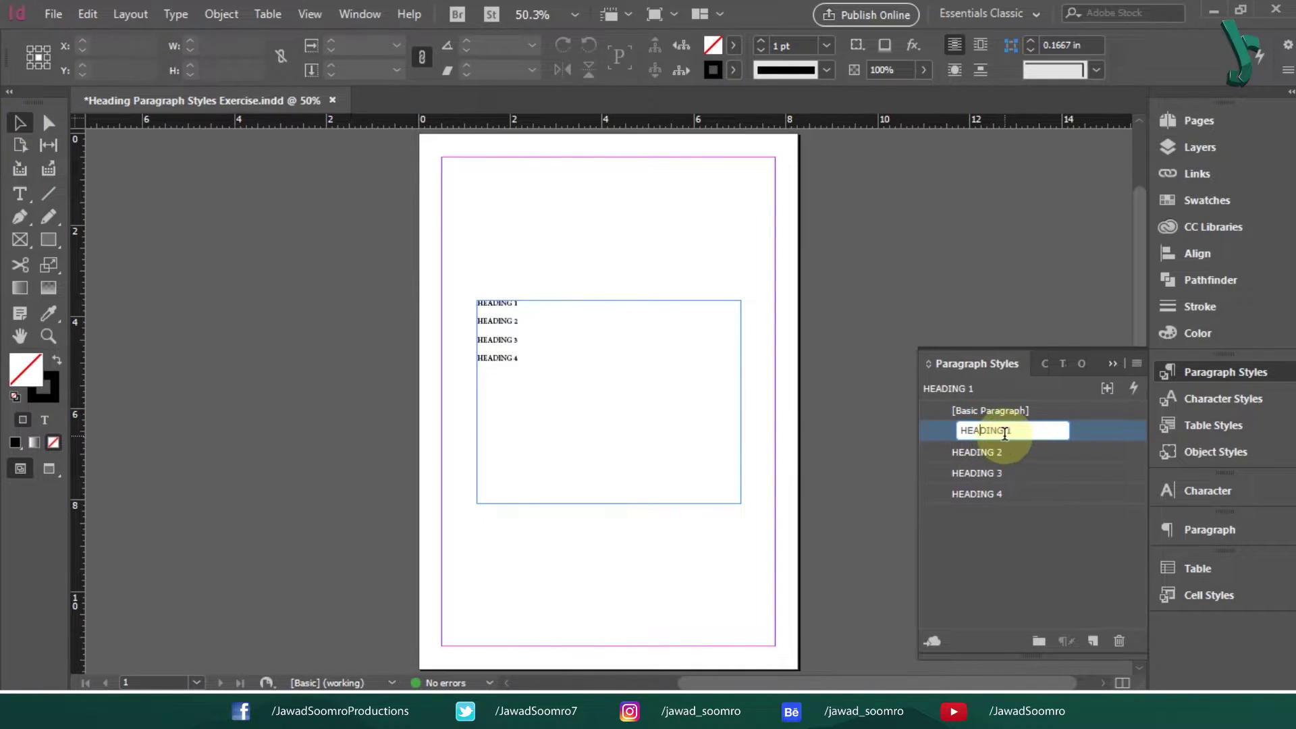
pyautogui.moveTo(1006, 432); pyautogui.dragTo(976, 463)
pyautogui.write('H')
pyautogui.click(978, 454)
pyautogui.write('H2')
pyautogui.press('Return')
pyautogui.click(978, 473)
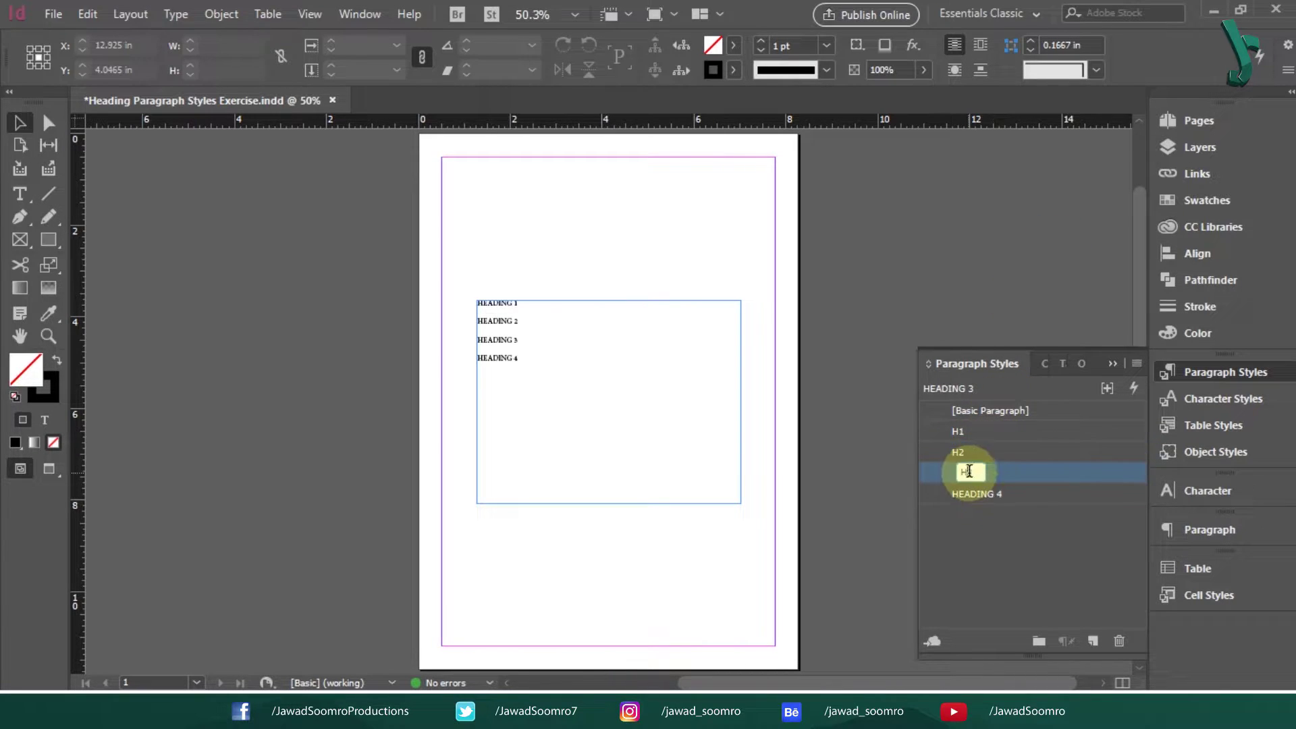
pyautogui.click(978, 473)
pyautogui.write('H3')
pyautogui.click(998, 496)
pyautogui.click(991, 495)
pyautogui.write('H4')
pyautogui.press('Return')
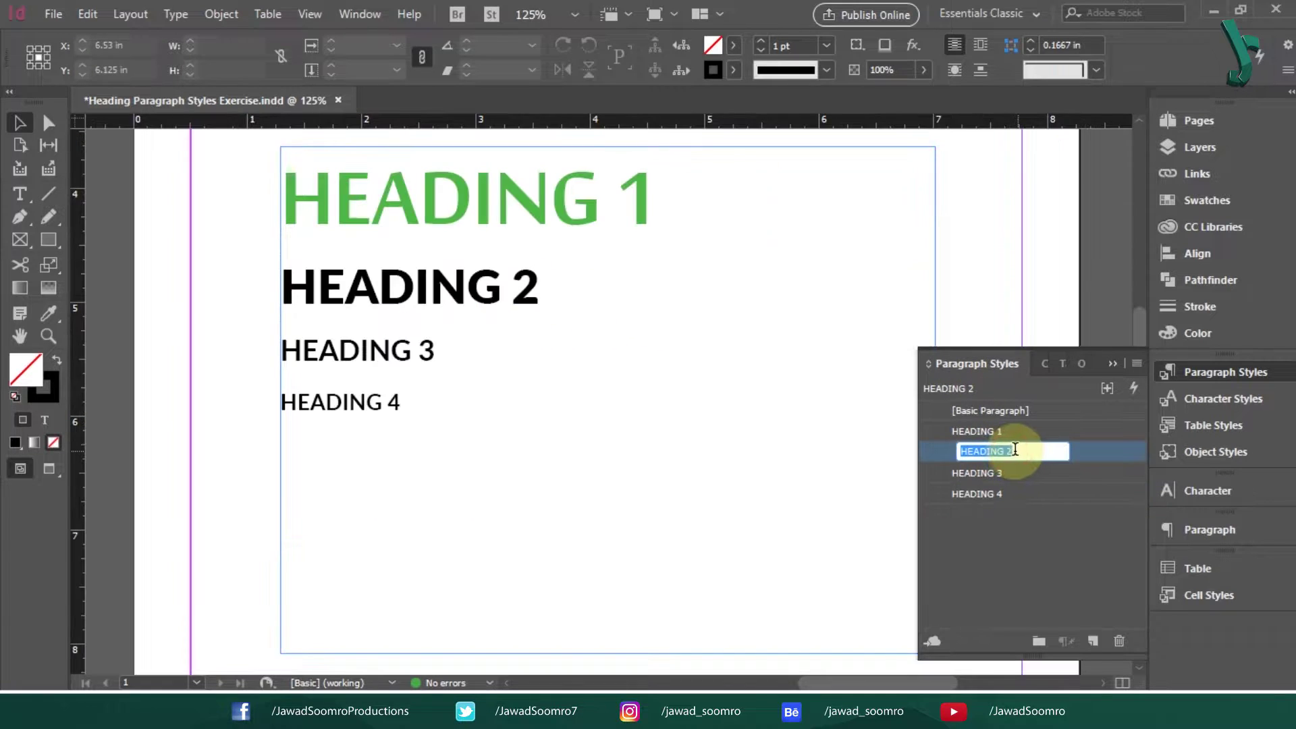
# Rename the lower three styles SUB-HEADING 1, SUB-HEADING 2 and SUB-HEADING 3.
pyautogui.write('SUB-HEADING 1')
pyautogui.click(986, 472)
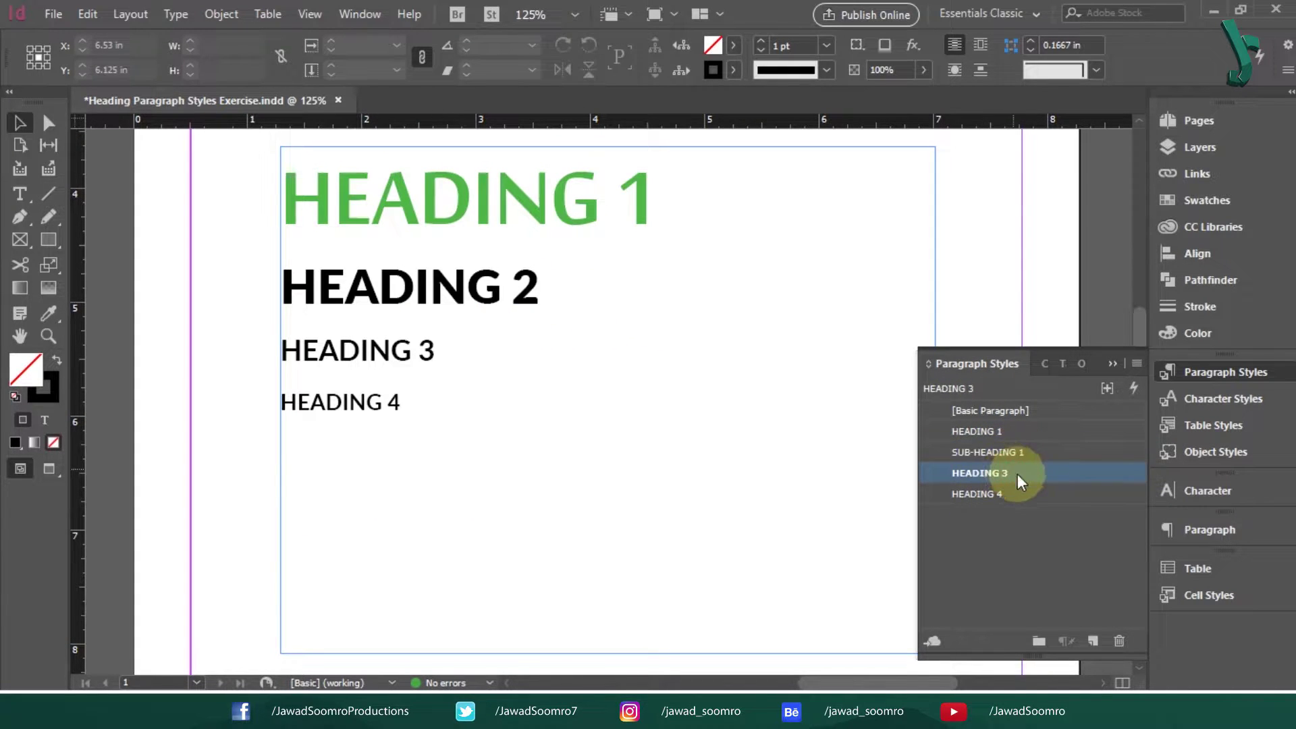
pyautogui.click(1019, 475)
pyautogui.write('SUB-HEADING 2')
pyautogui.press('Return')
pyautogui.click(998, 495)
pyautogui.click(997, 496)
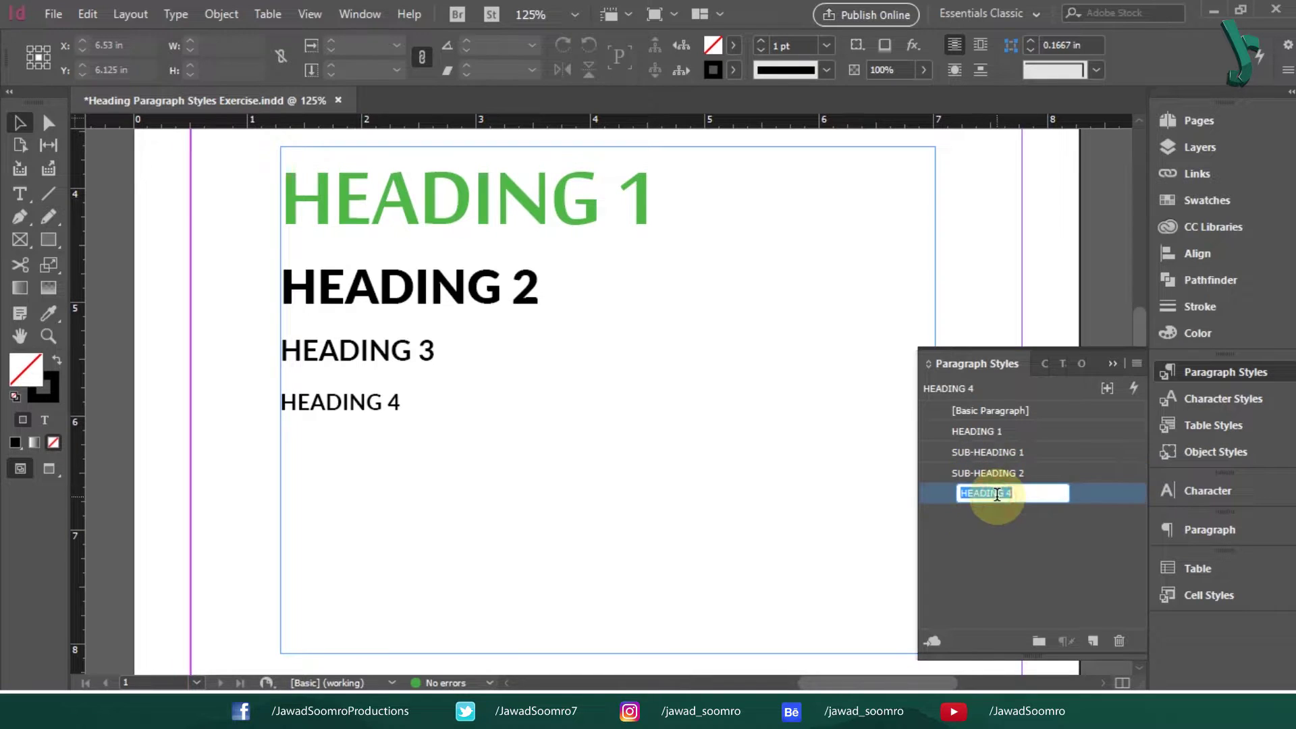
pyautogui.write('SUB-HEADING 3')
pyautogui.press('Return')
pyautogui.hotkey('ctrl', '0')
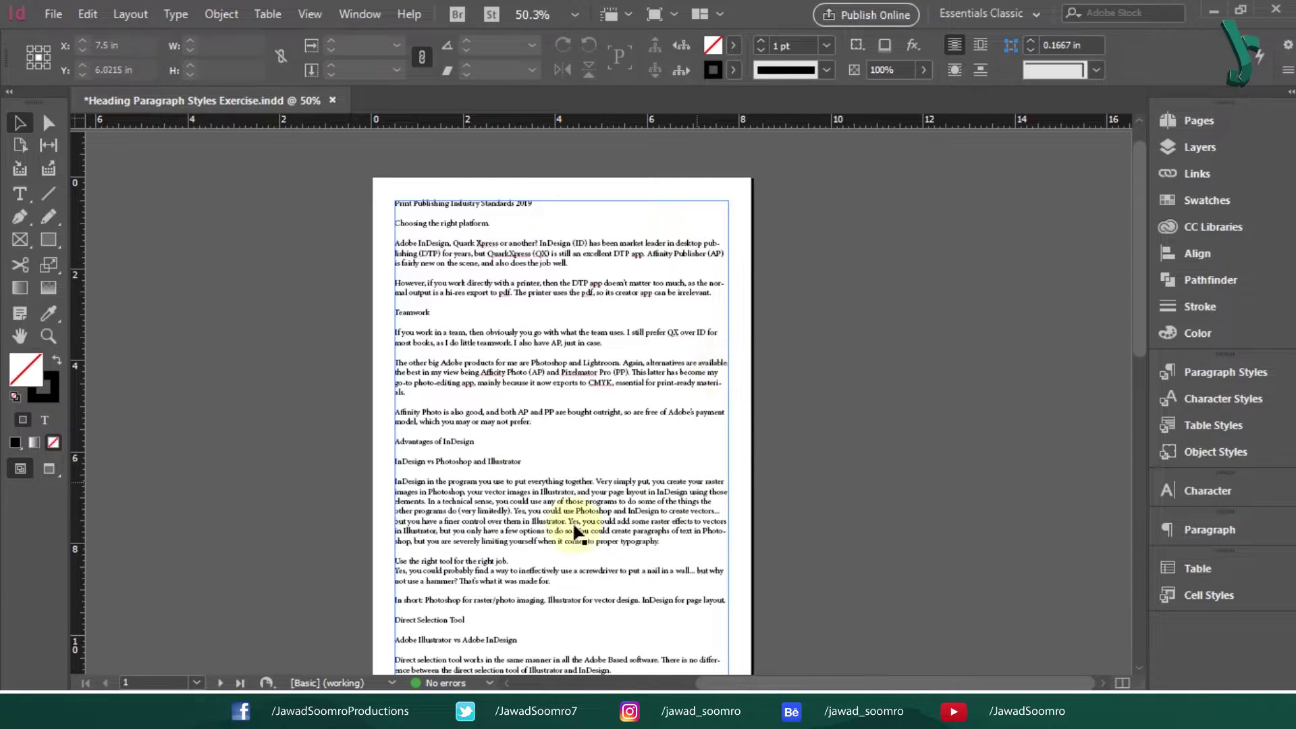
# Show the Paragraph Styles panel from the Window > Styles menu.
pyautogui.click(791, 338)
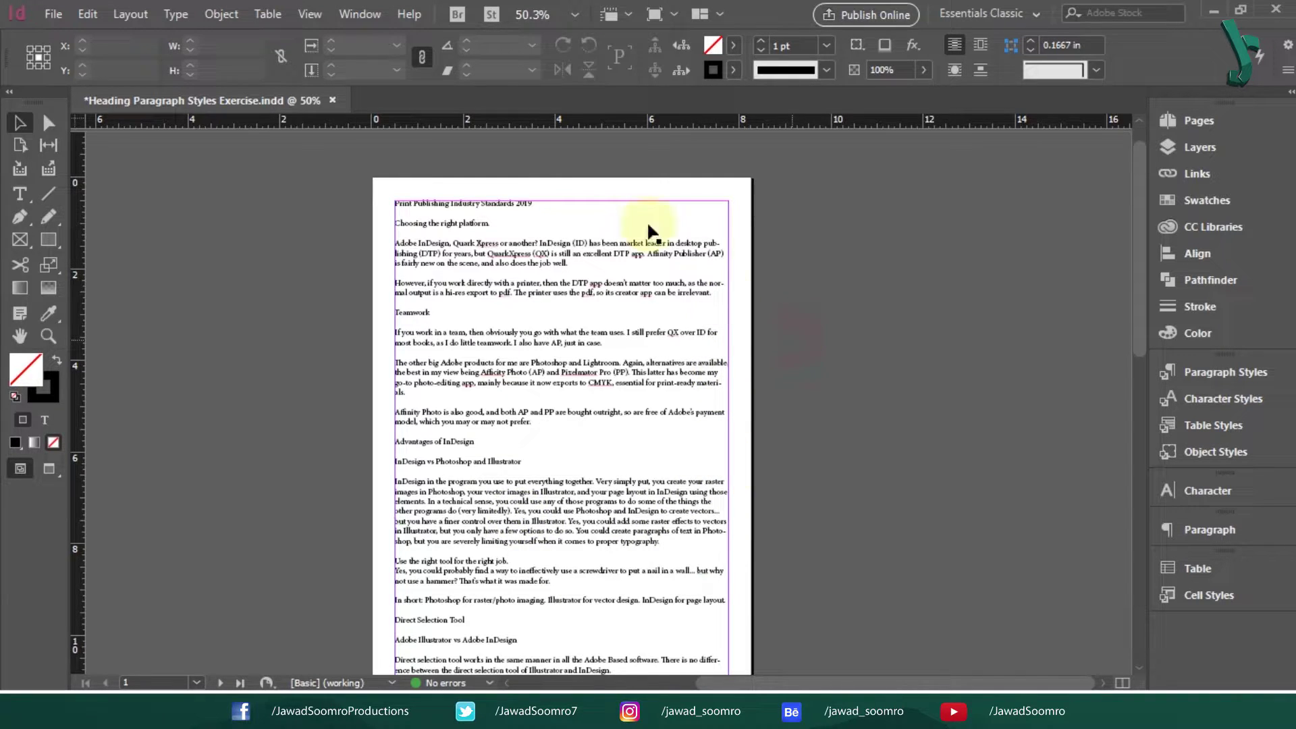
pyautogui.click(347, 14)
pyautogui.moveTo(527, 501)
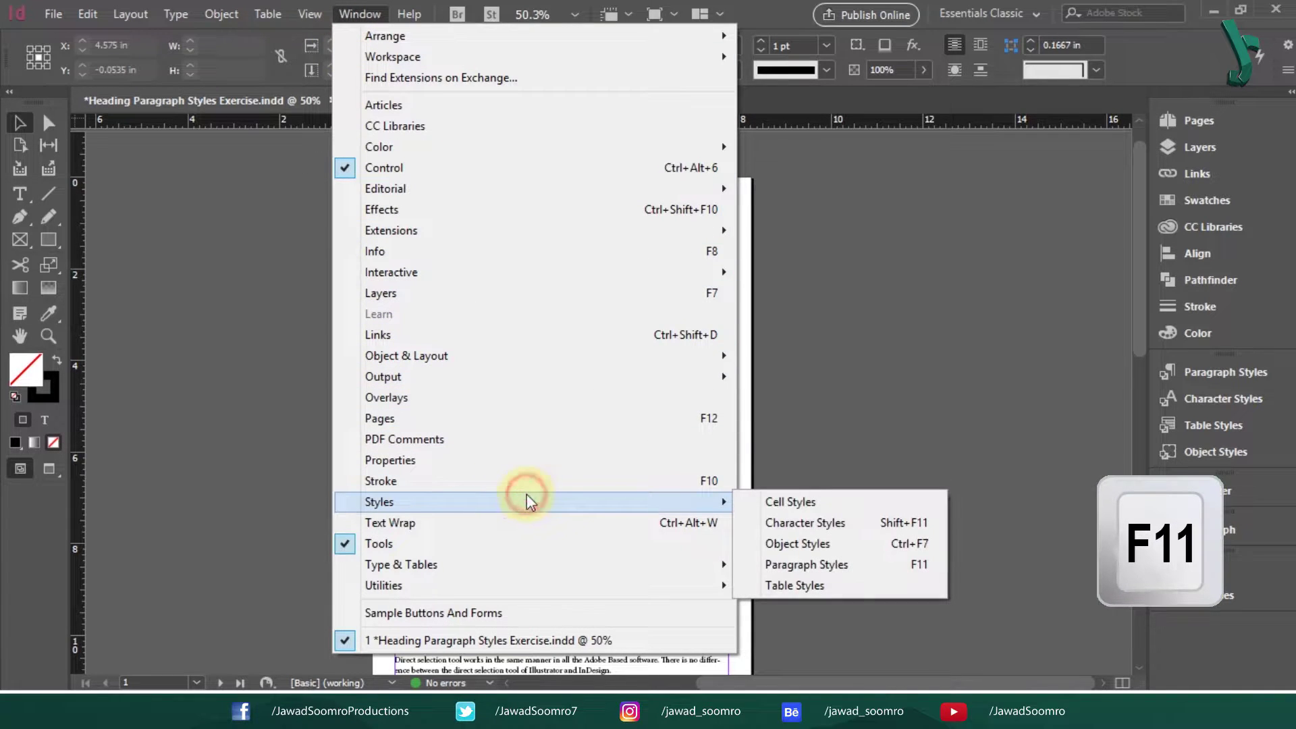
pyautogui.click(923, 574)
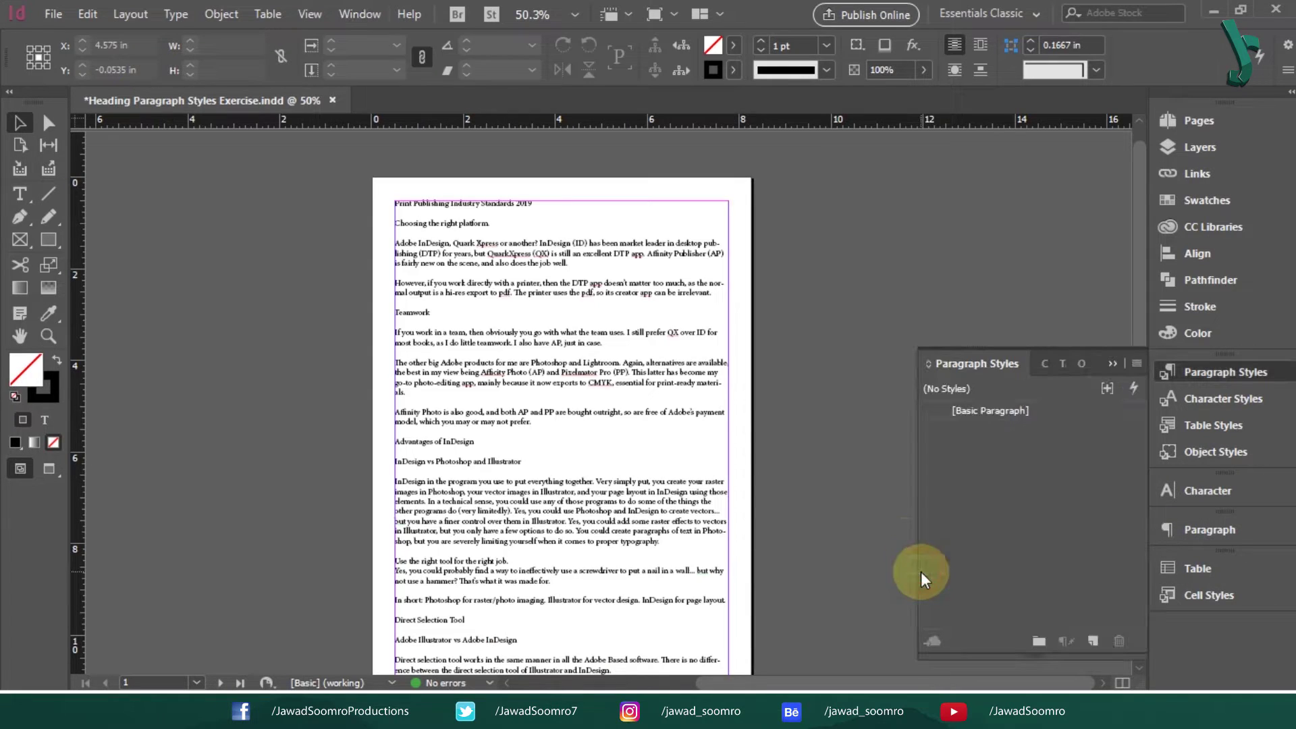
# Select all article text and reapply [Basic Paragraph] to clear its overrides.
pyautogui.click(307, 289)
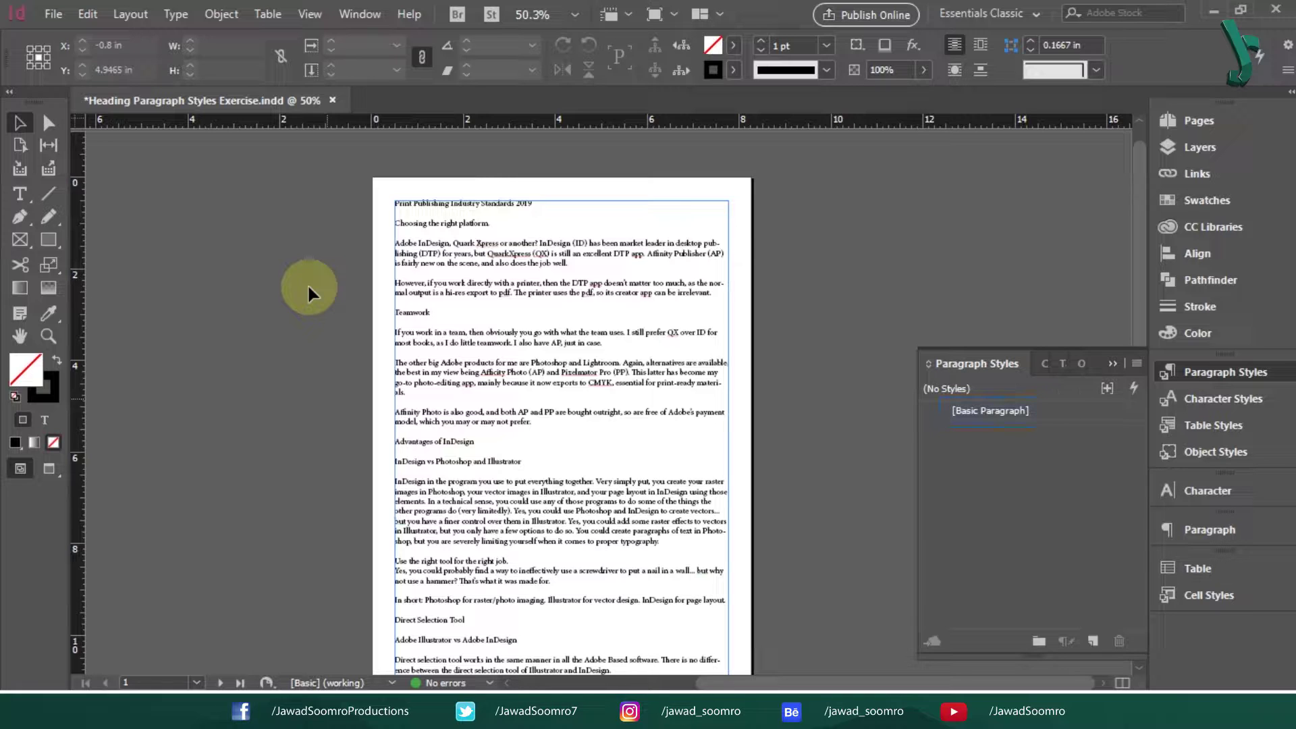
pyautogui.doubleClick(484, 254)
pyautogui.hotkey('ctrl', 'a')
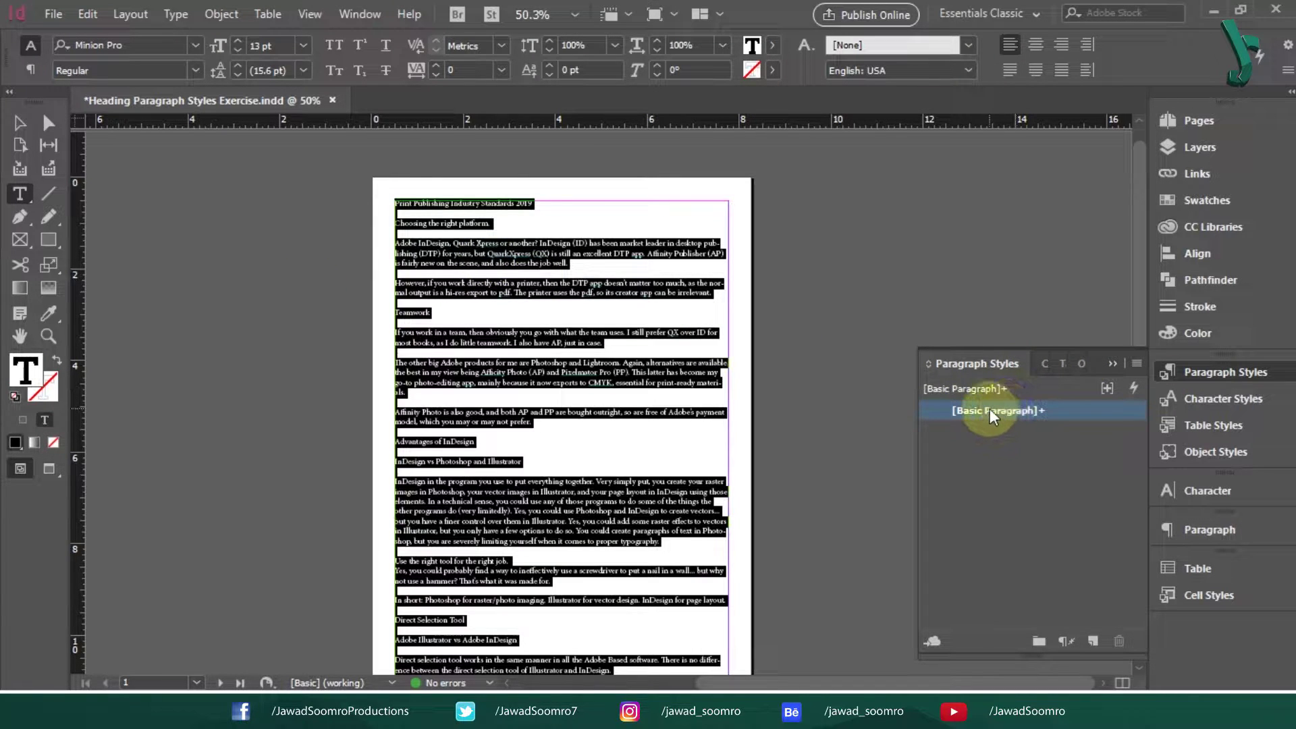
pyautogui.keyDown('alt'); pyautogui.click(987, 422); pyautogui.keyUp('alt')
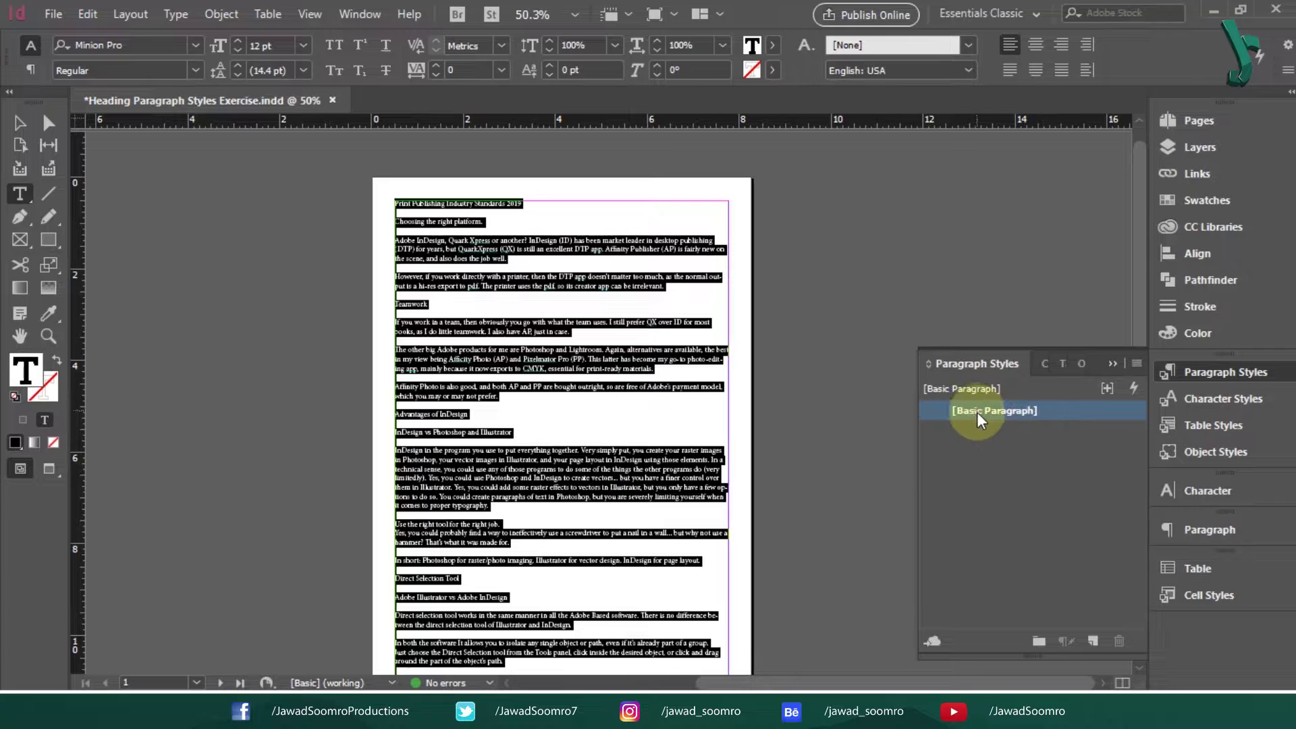
pyautogui.click(19, 123)
pyautogui.click(234, 243)
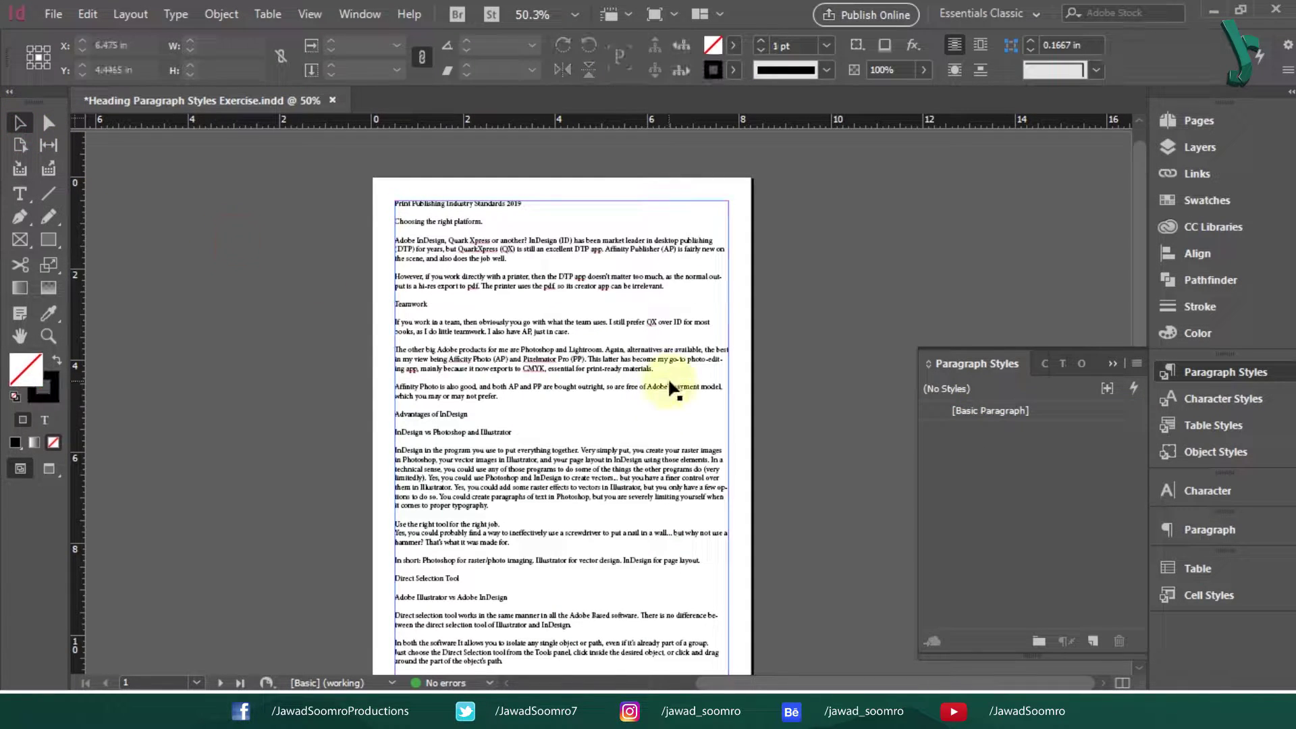
# Start a new paragraph style called 'Heading 1' with Next Style [No Paragraph Style].
pyautogui.click(1137, 363)
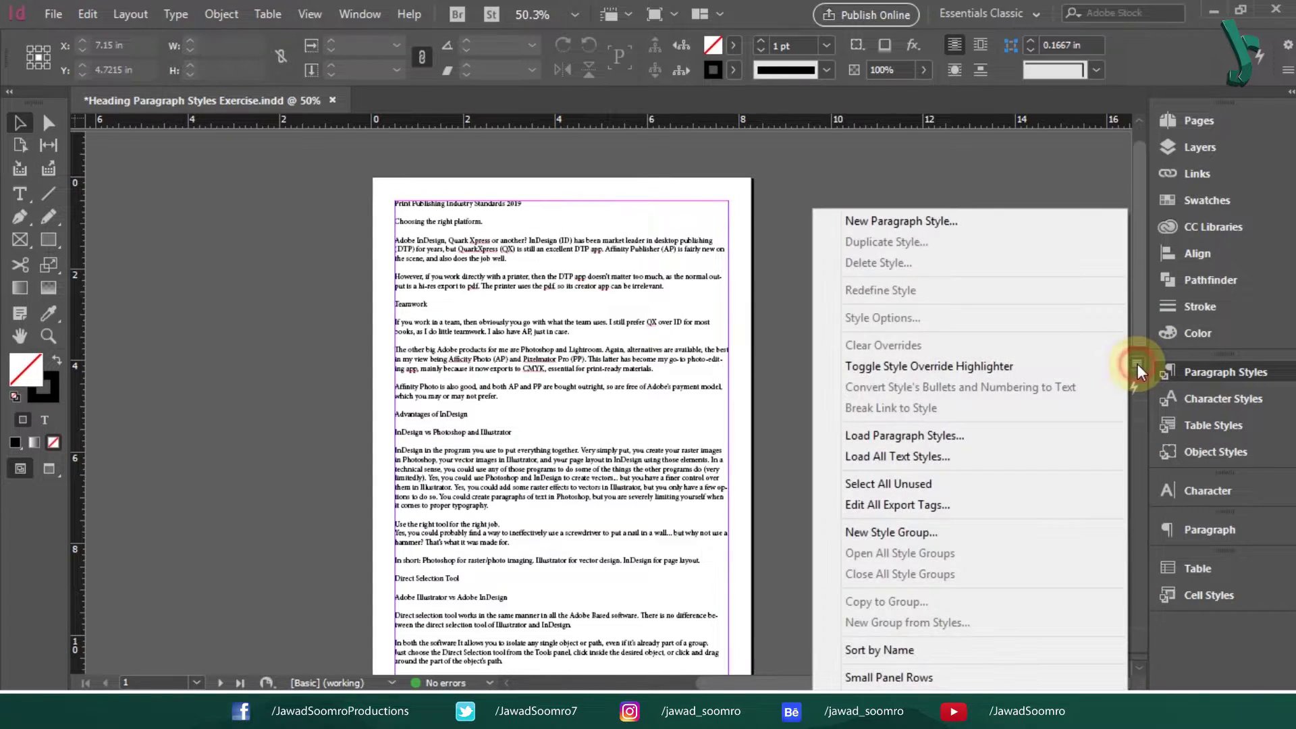
pyautogui.click(852, 219)
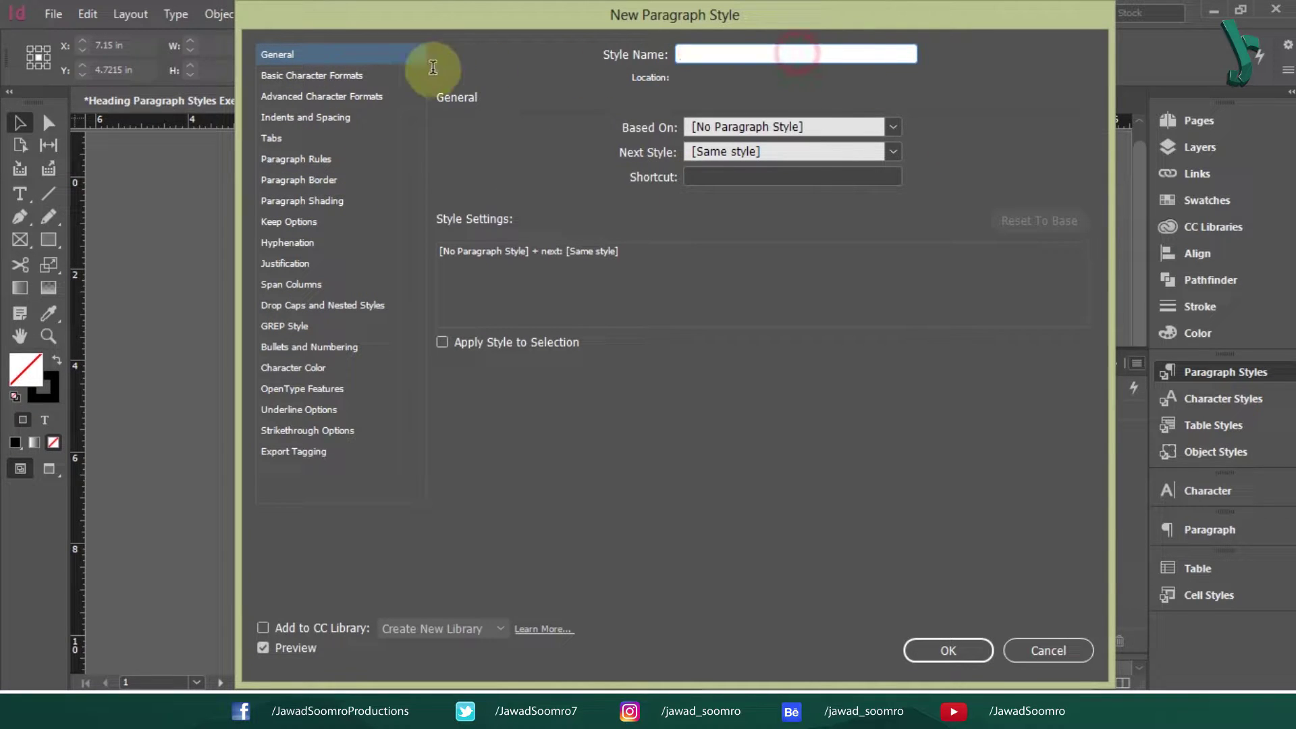
pyautogui.write('Hea')
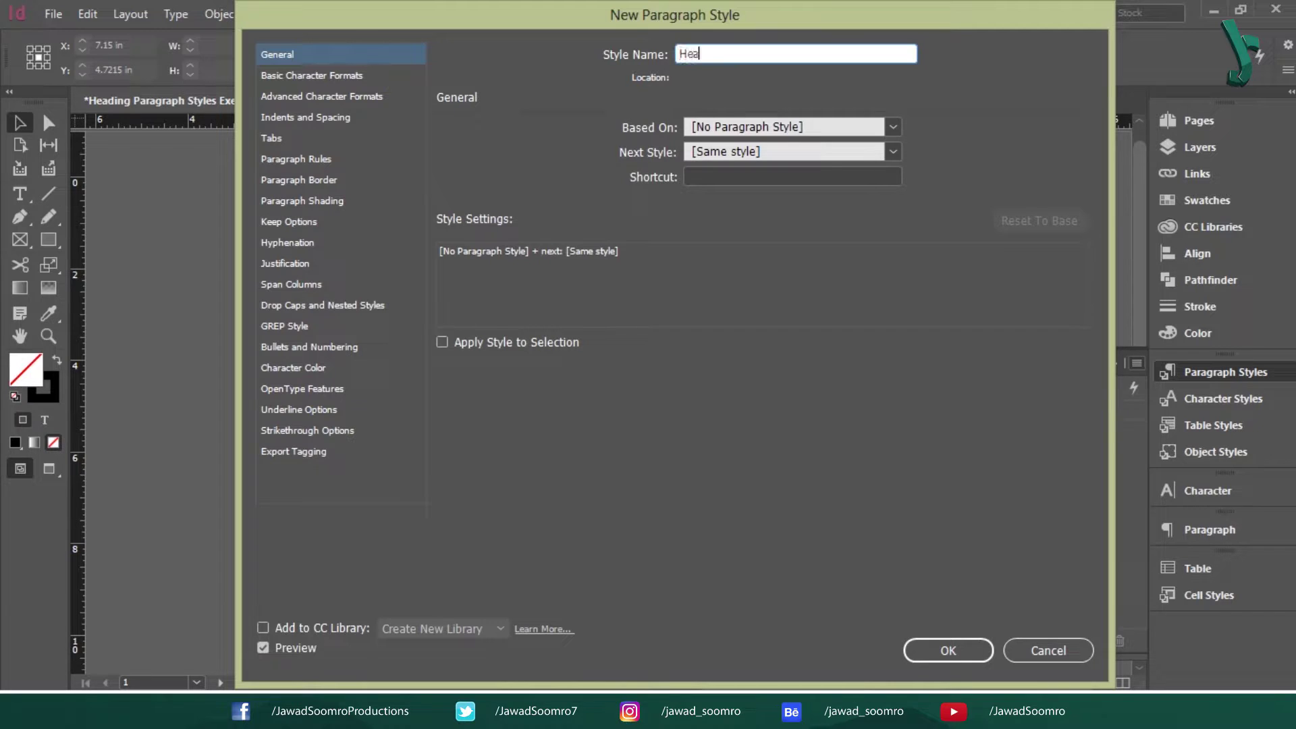
pyautogui.write('ding 1')
pyautogui.press('Tab')
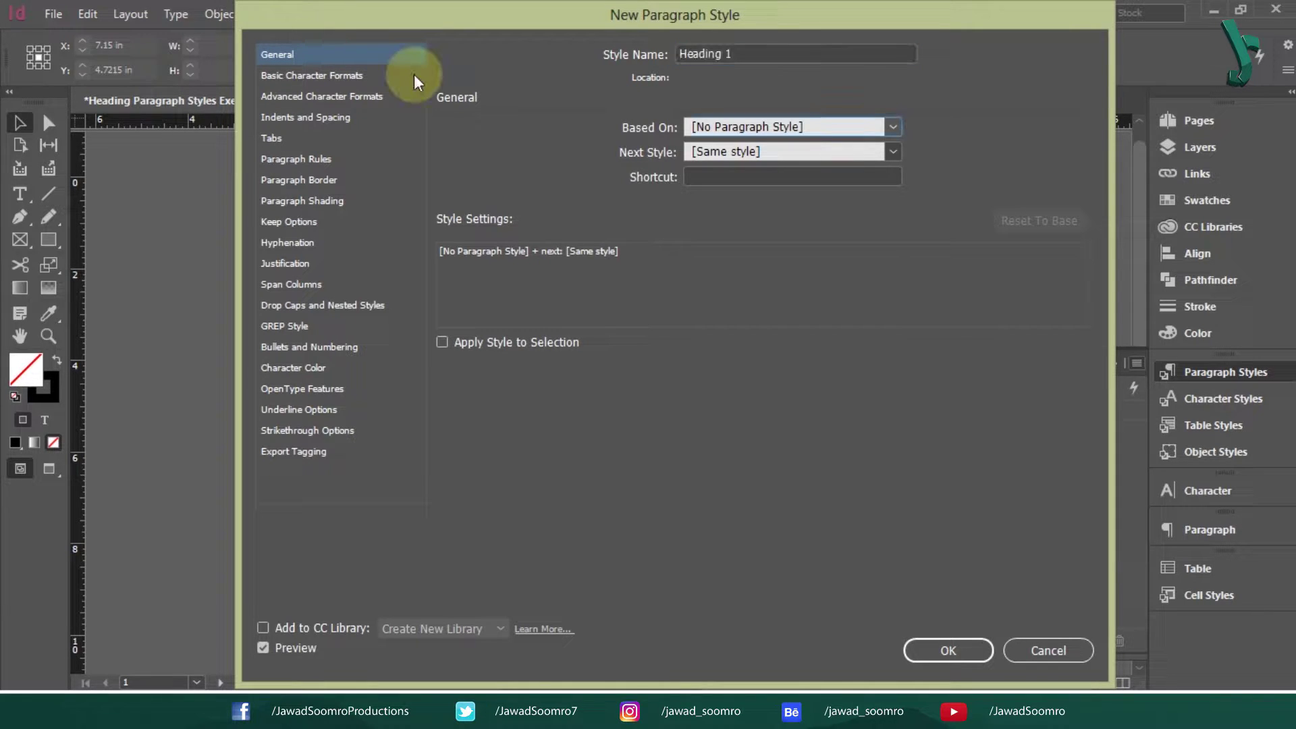
pyautogui.click(800, 128)
pyautogui.click(791, 88)
pyautogui.click(738, 149)
pyautogui.click(716, 188)
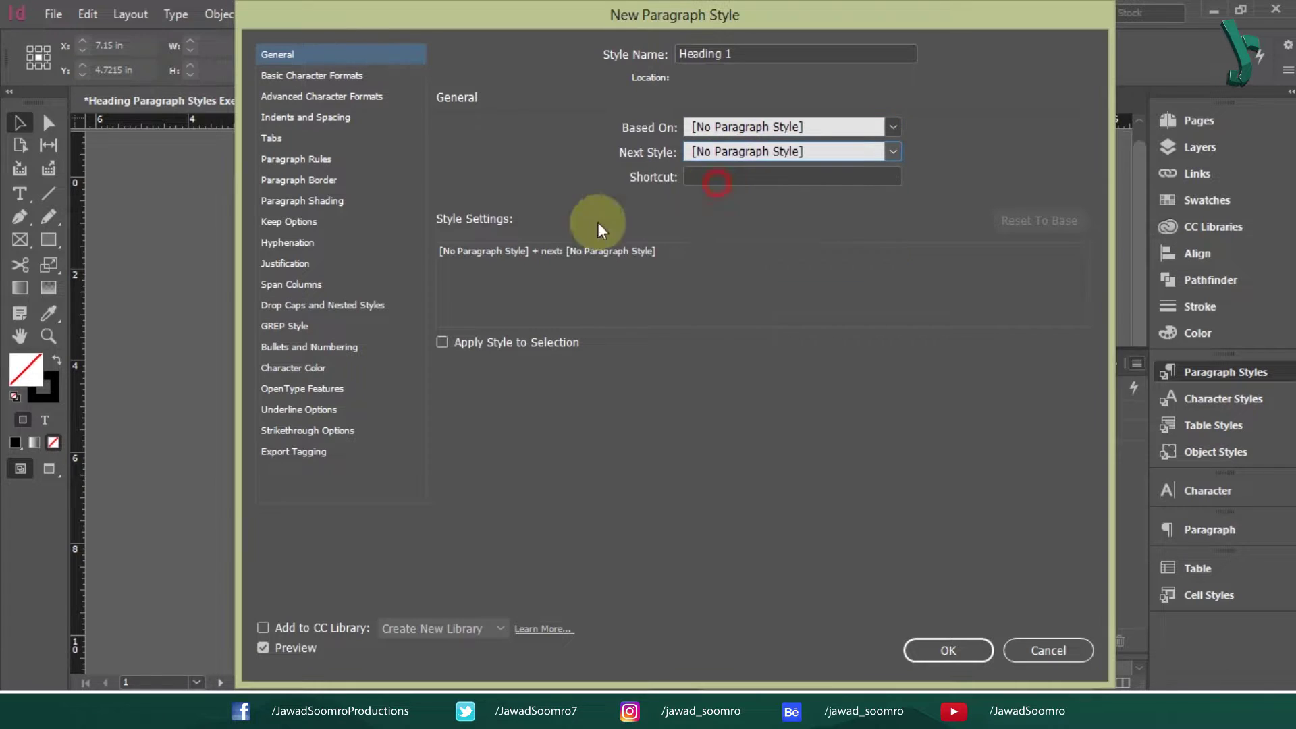
# Set the Heading 1 font to Cardo Bold, 72 pt size, 86 pt leading.
pyautogui.click(297, 77)
pyautogui.click(610, 135)
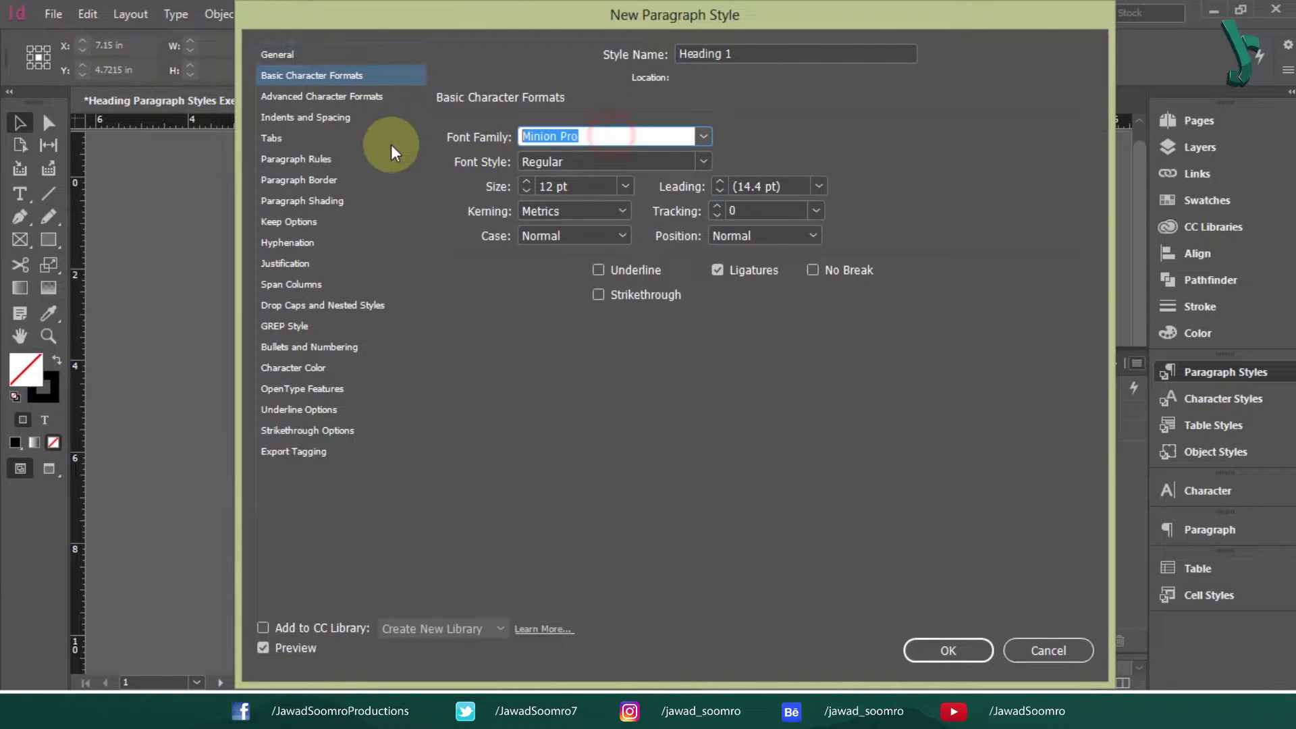
pyautogui.write('Cardo')
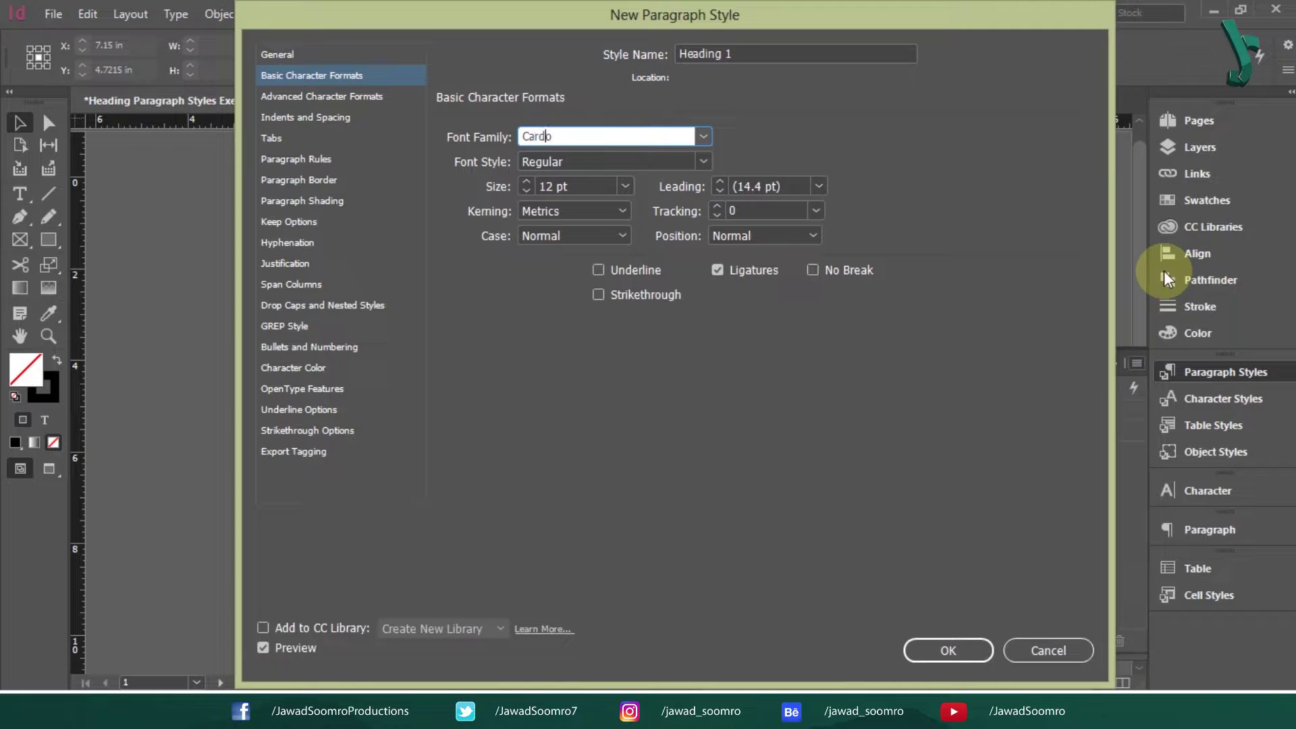
pyautogui.click(704, 162)
pyautogui.click(589, 196)
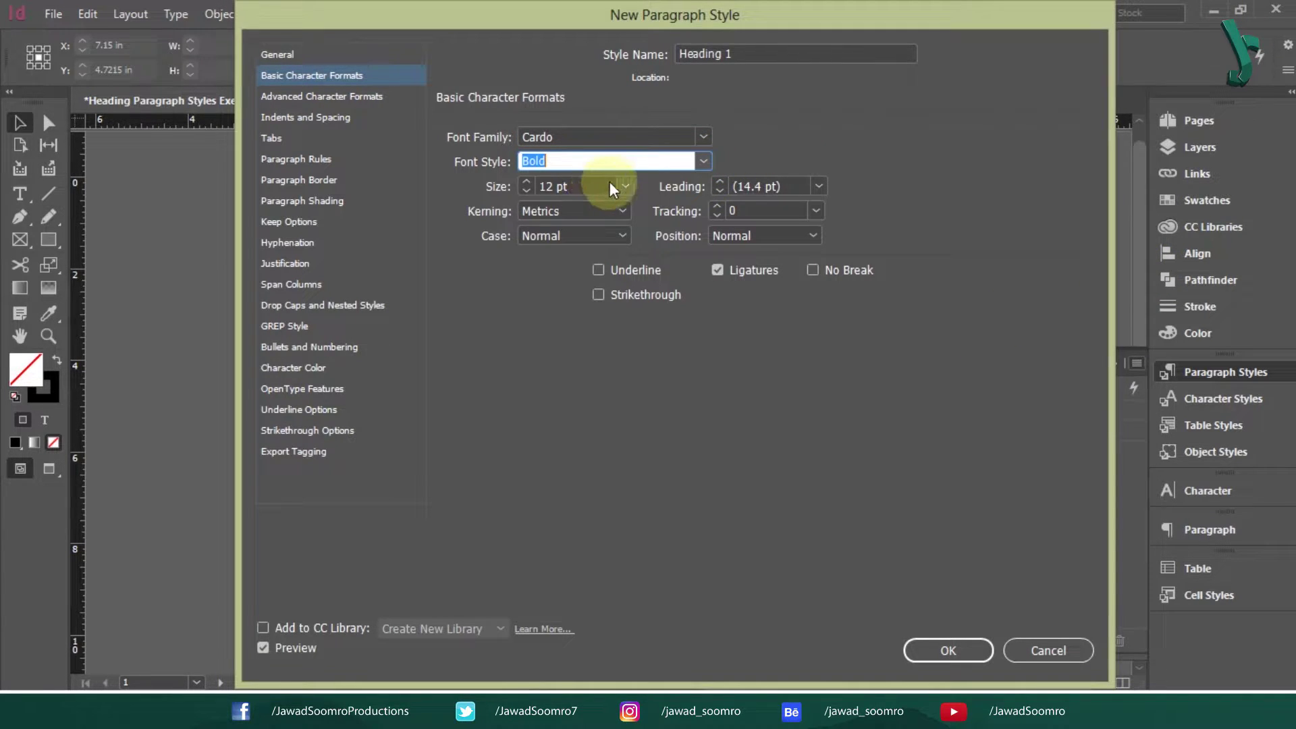
pyautogui.click(622, 183)
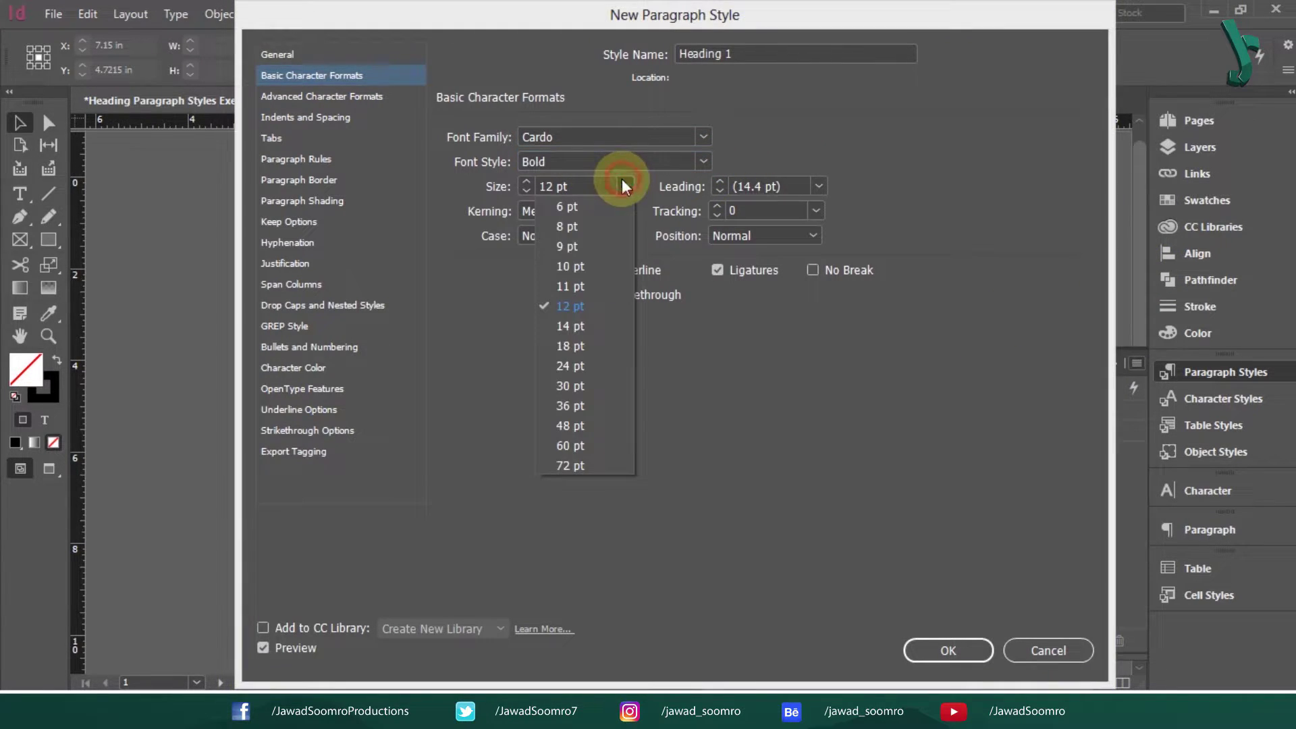
pyautogui.click(575, 471)
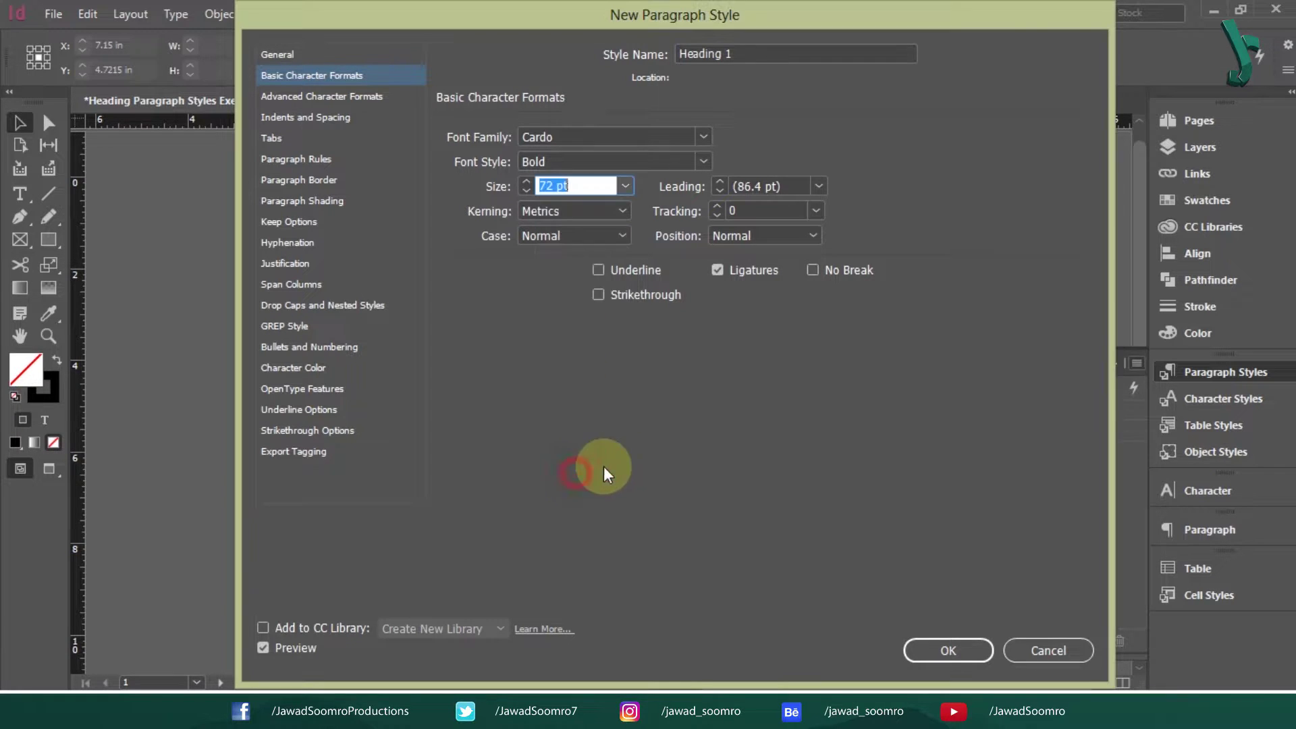
pyautogui.click(716, 193)
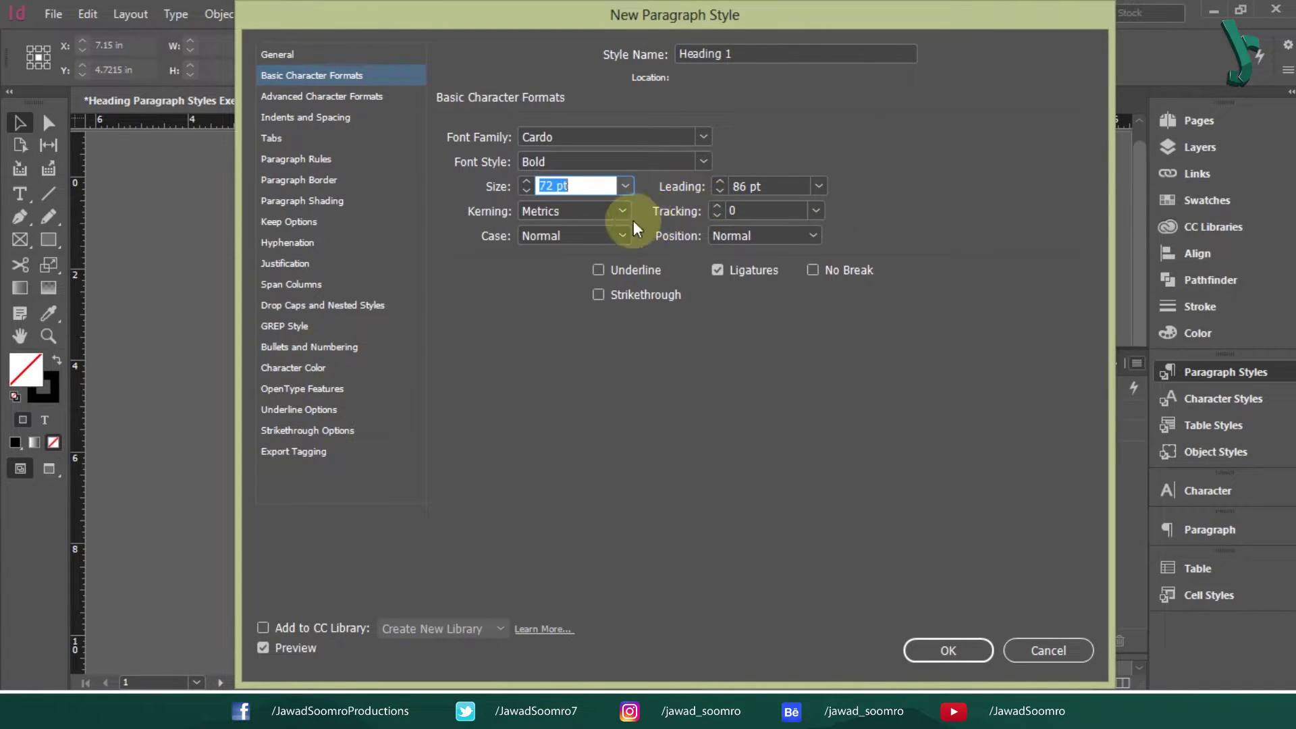
# Give Heading 1 the Parrot Green character colour and save the style.
pyautogui.click(312, 369)
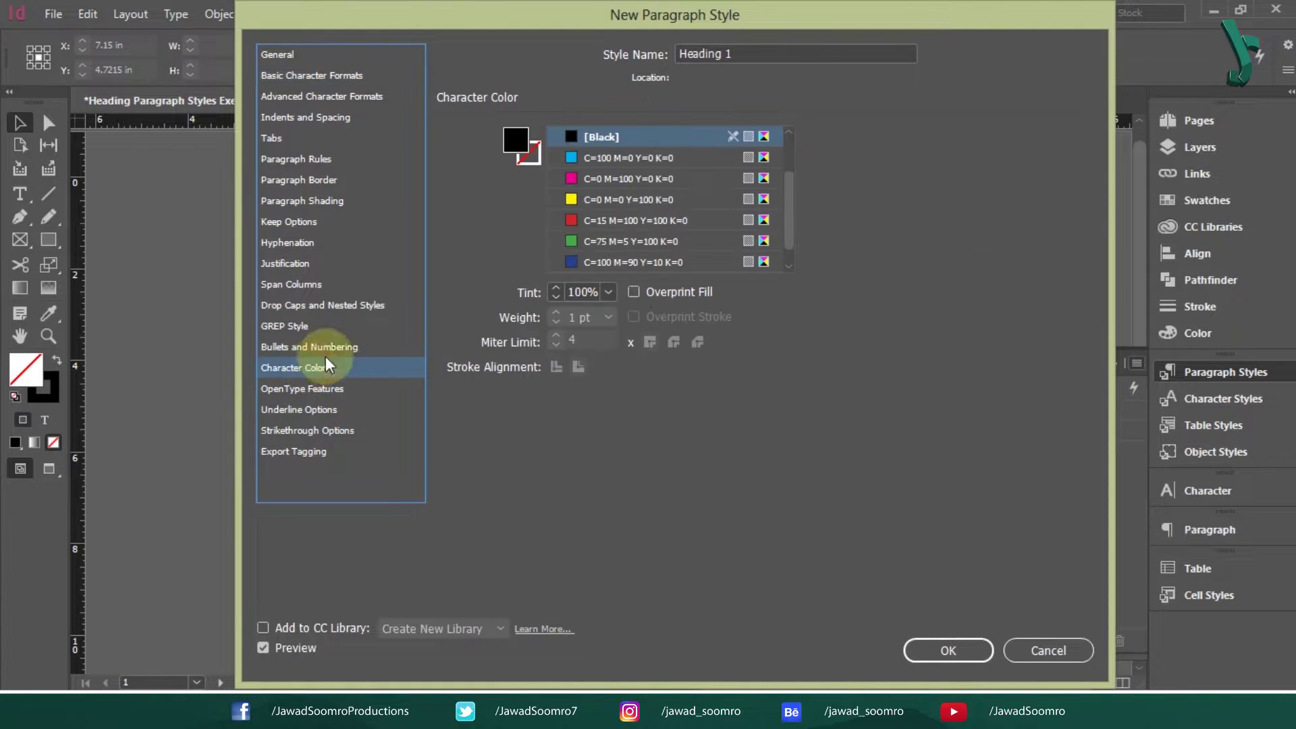
pyautogui.click(611, 137)
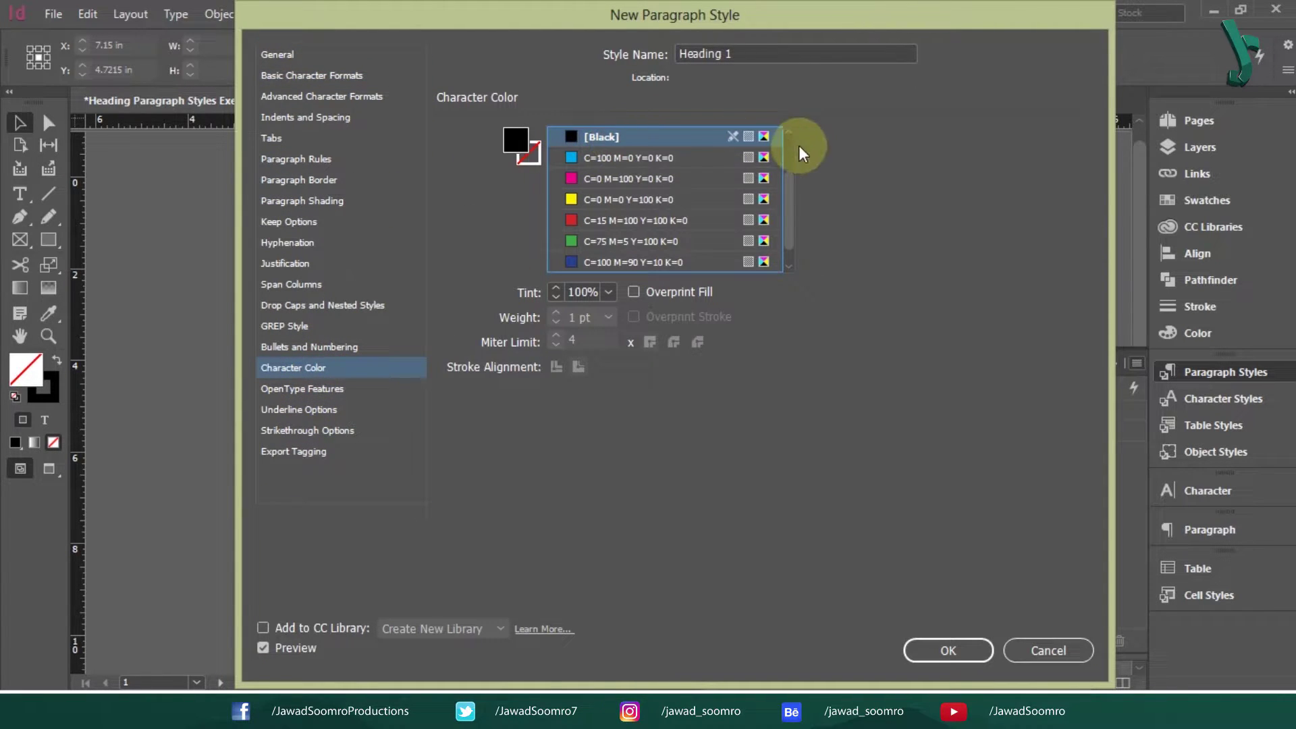
pyautogui.moveTo(784, 187); pyautogui.dragTo(795, 260)
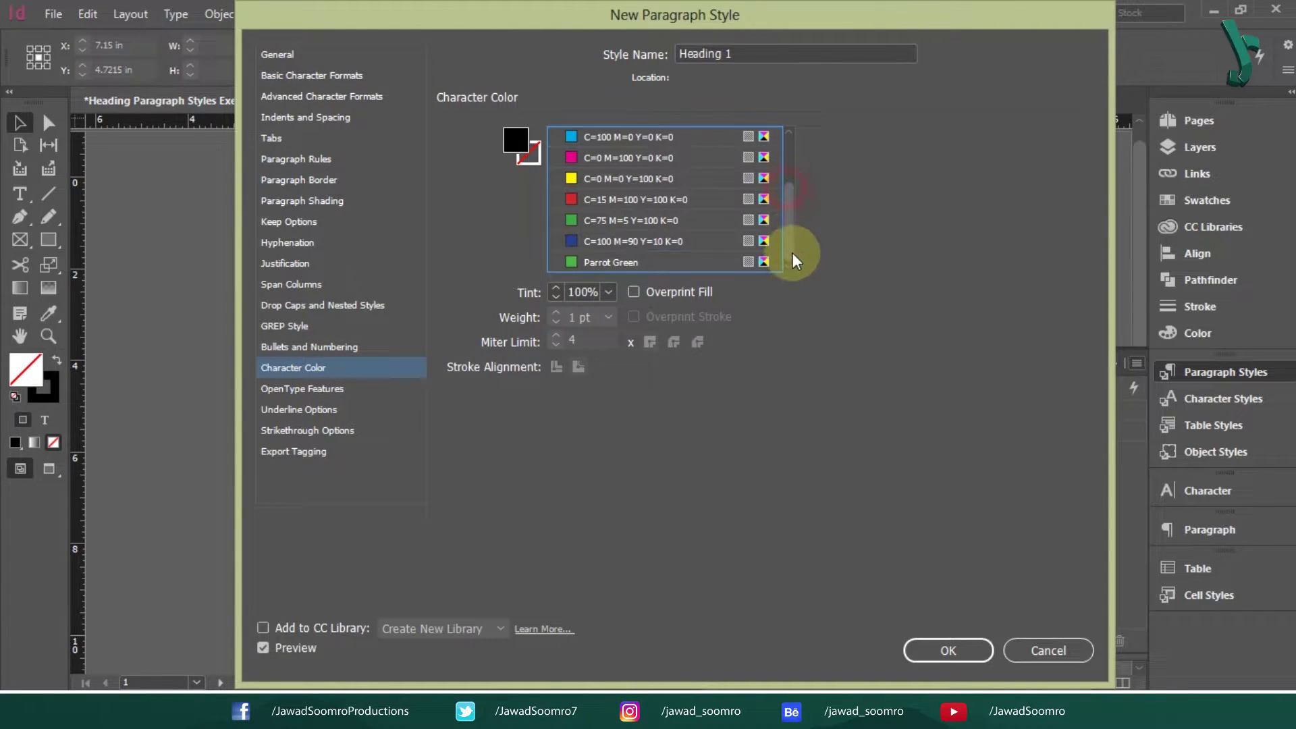
pyautogui.click(609, 263)
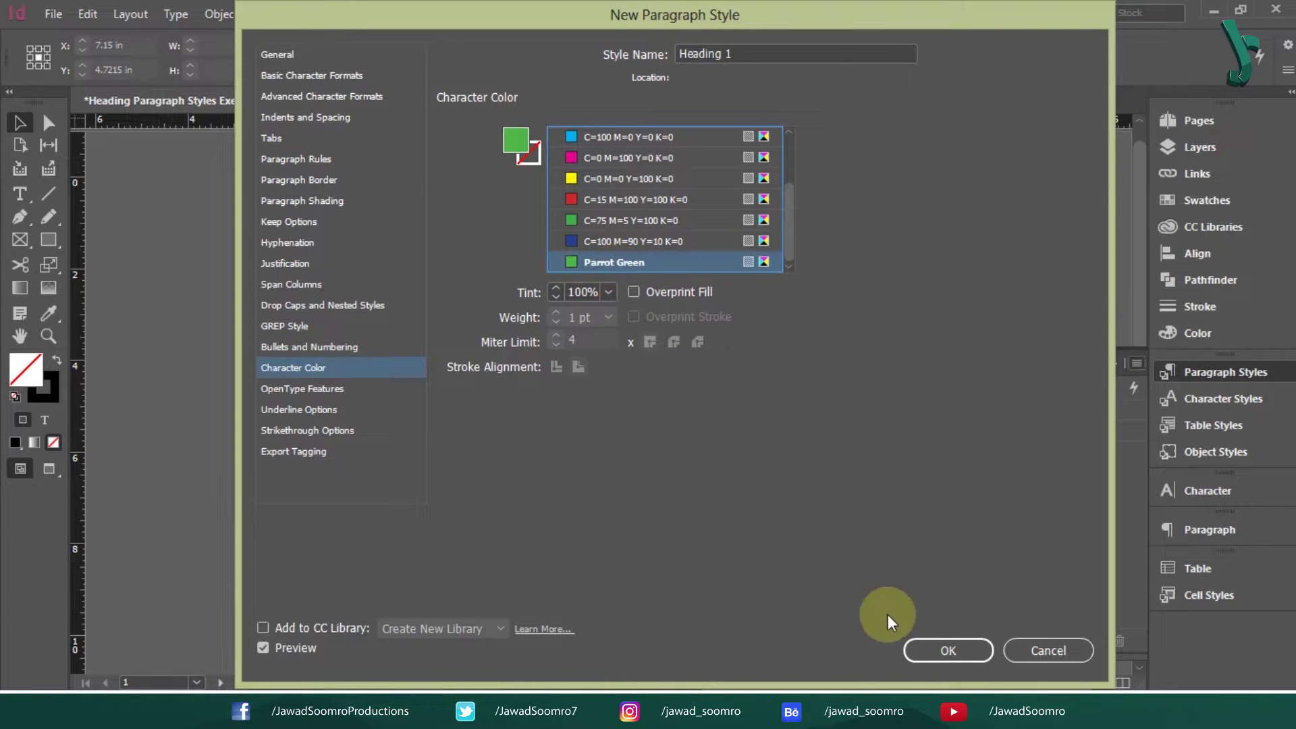
pyautogui.click(935, 651)
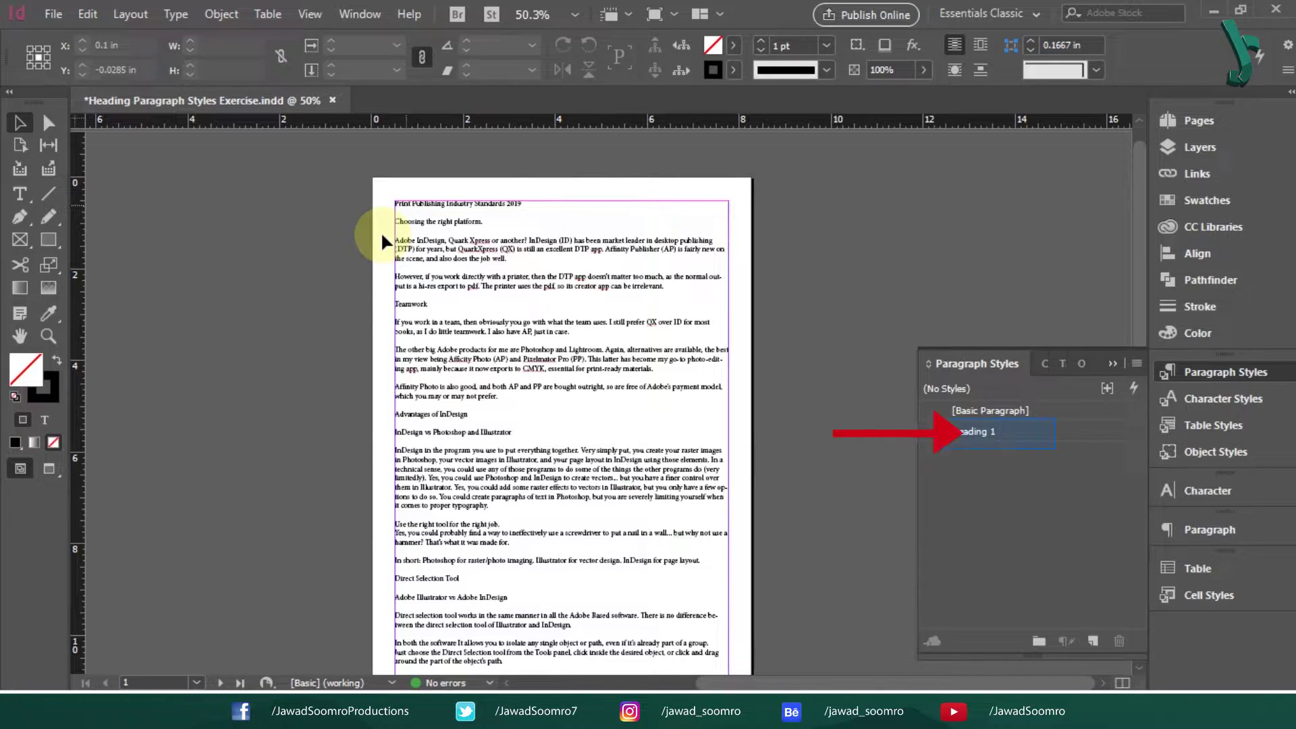
# Apply Heading 1 to the document title, 'Teamwork' and 'Advantages of InDesign' lines.
pyautogui.click(431, 233)
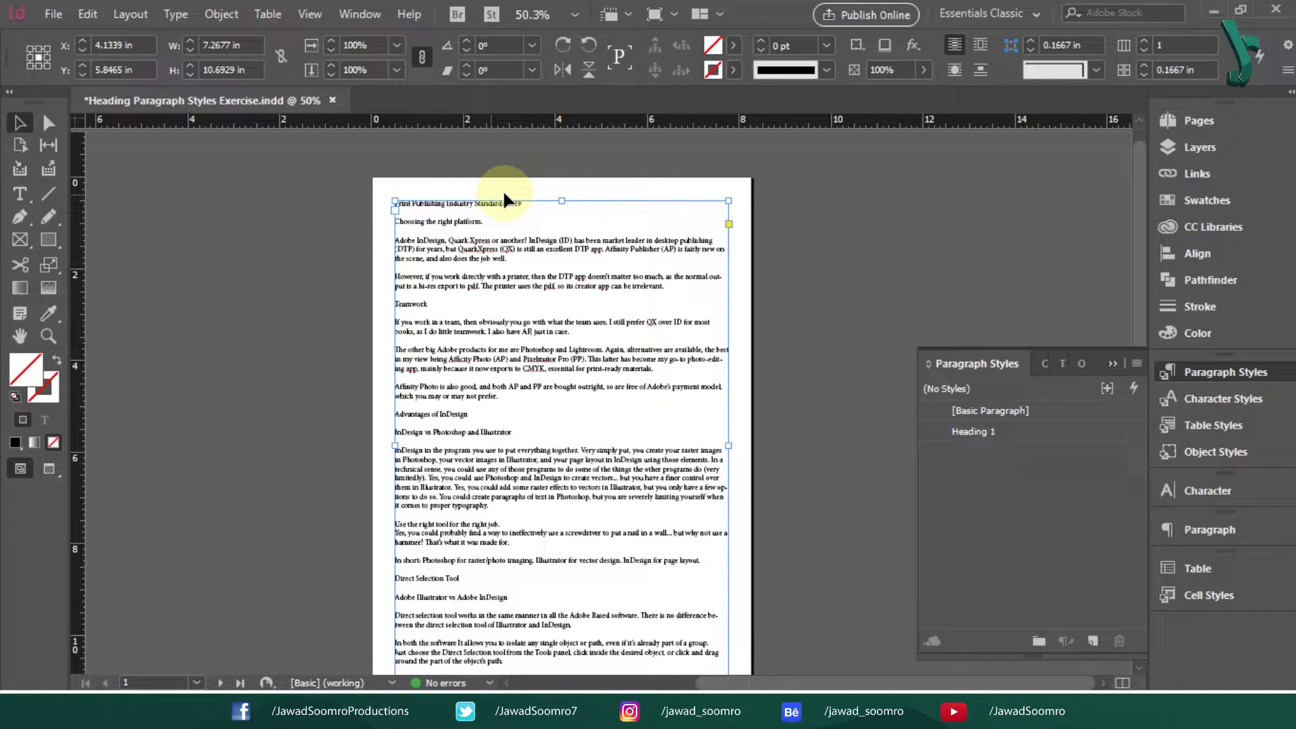
pyautogui.doubleClick(531, 200)
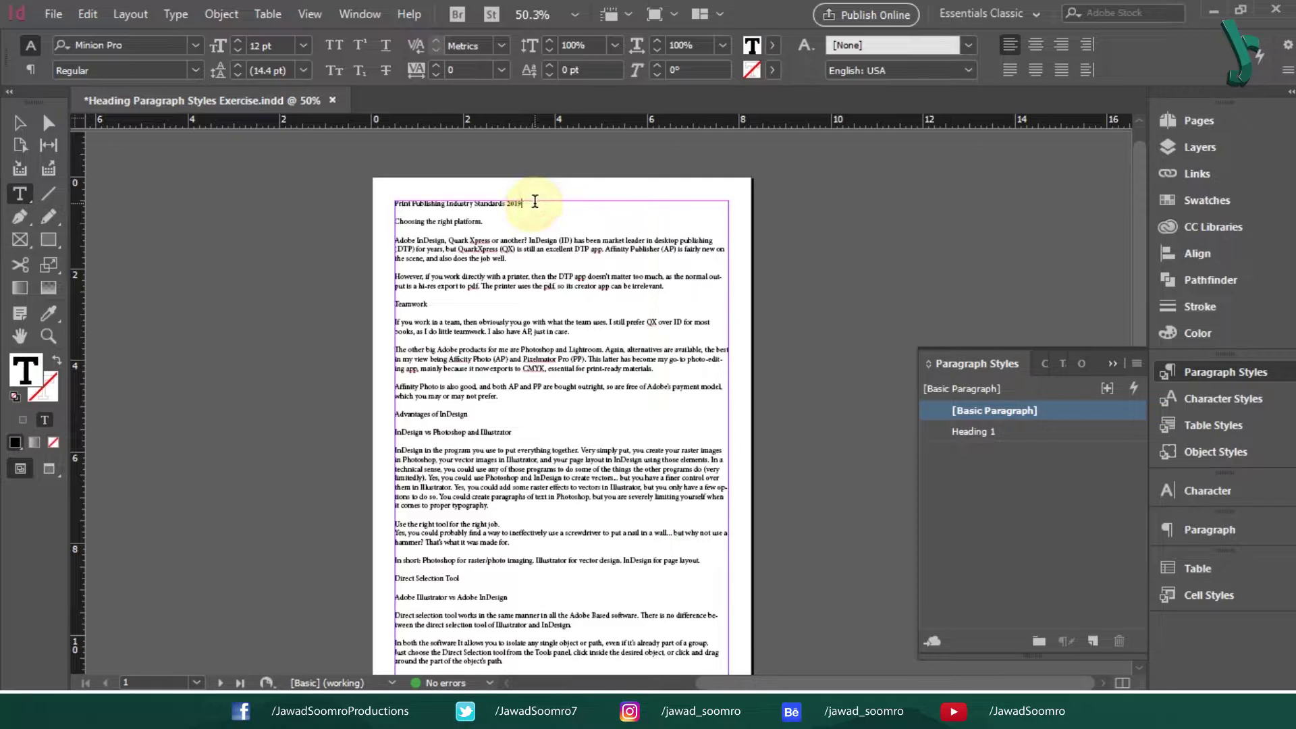
pyautogui.click(1029, 430)
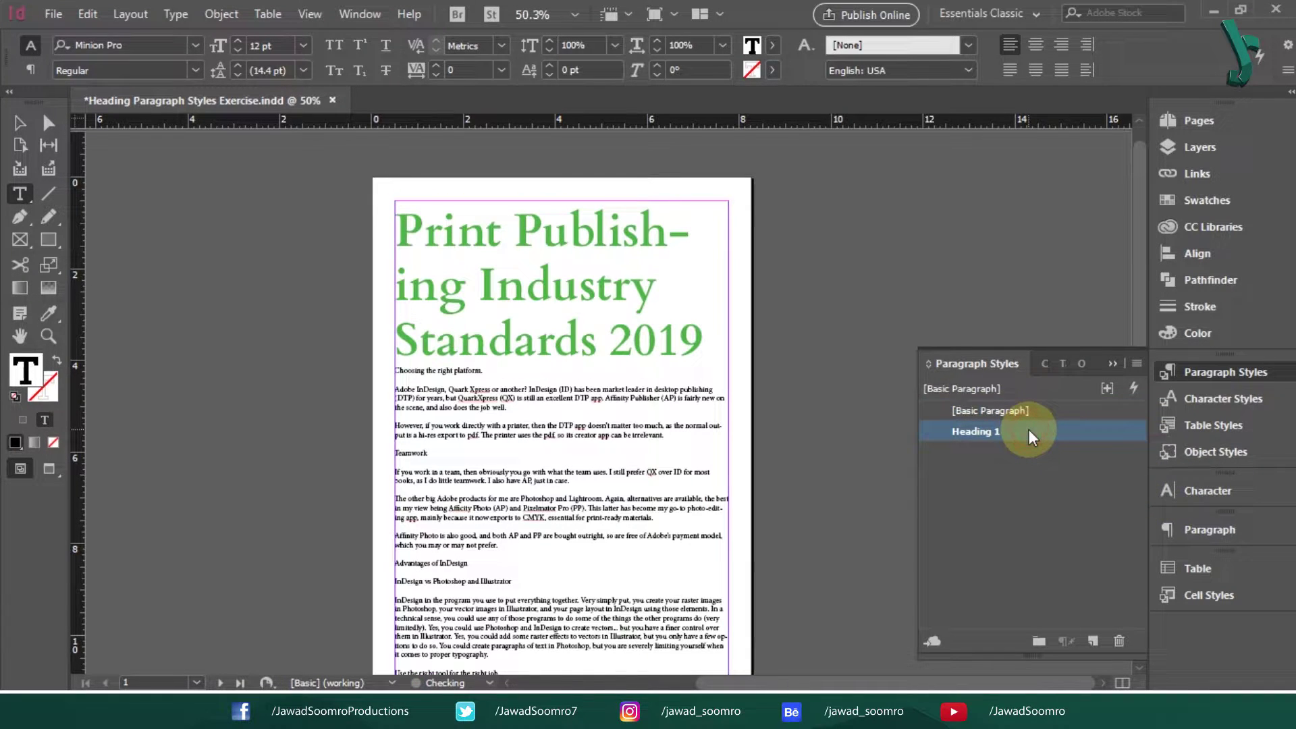
pyautogui.click(452, 451)
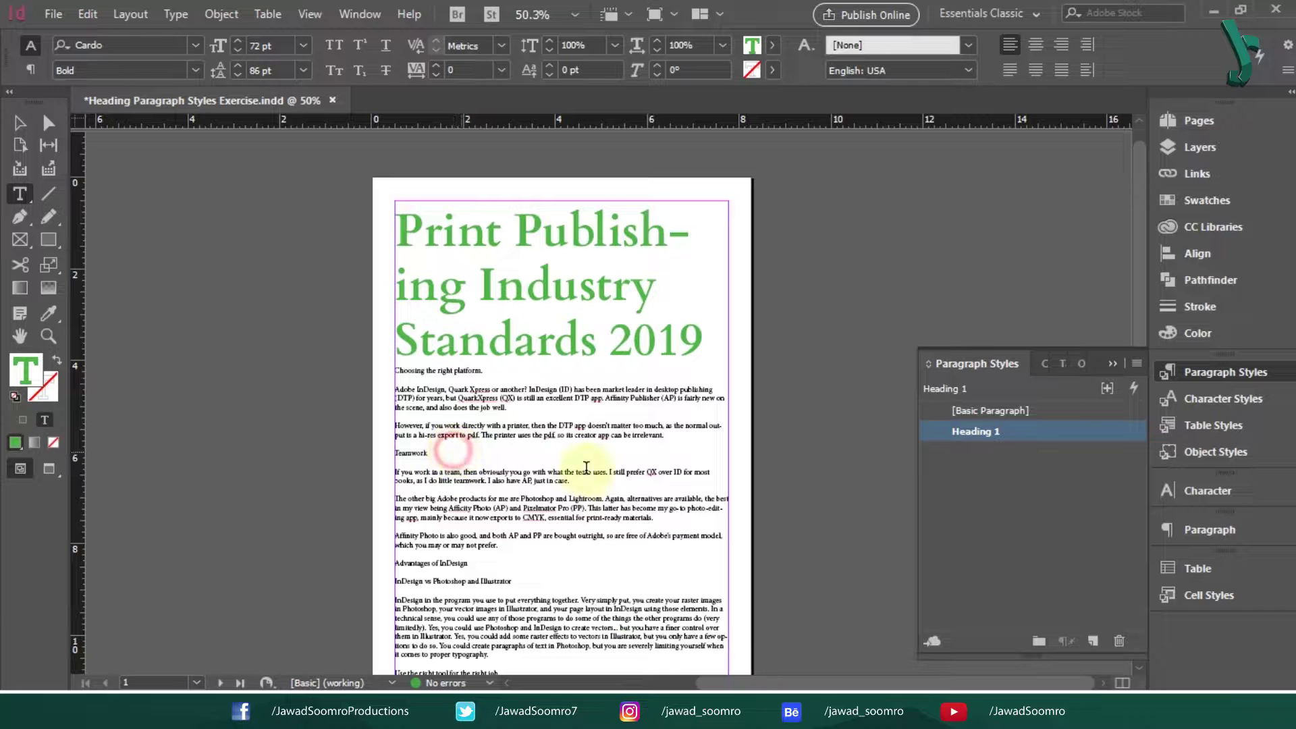
pyautogui.click(1021, 435)
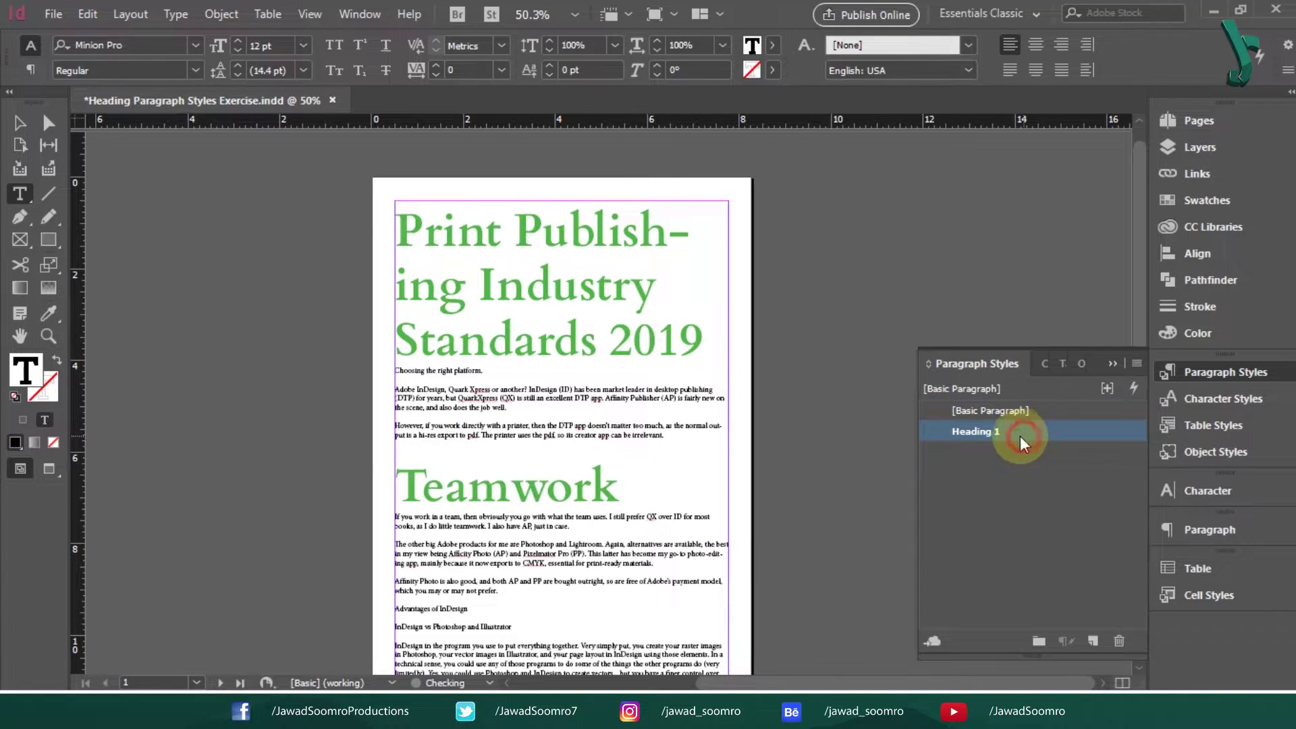
pyautogui.click(495, 618)
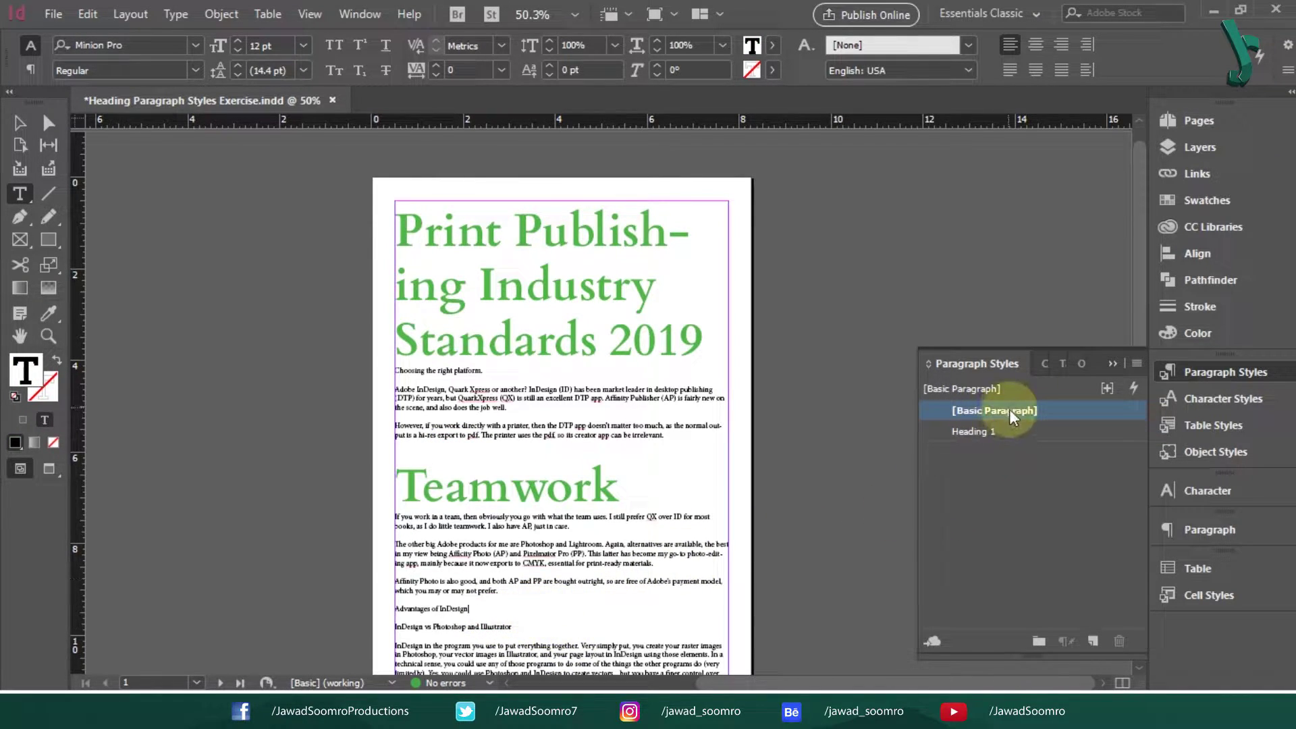
pyautogui.click(1004, 430)
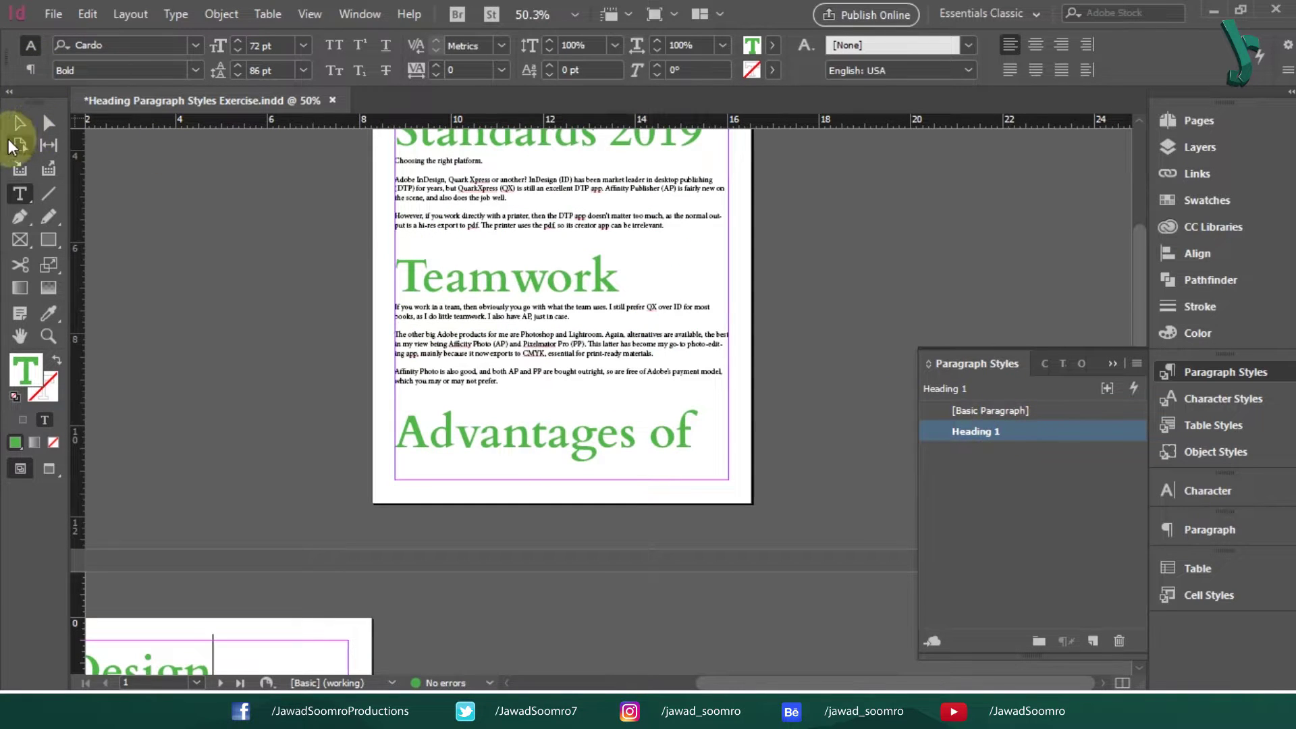
pyautogui.click(19, 122)
pyautogui.click(217, 316)
pyautogui.moveTo(277, 446); pyautogui.dragTo(581, 118)
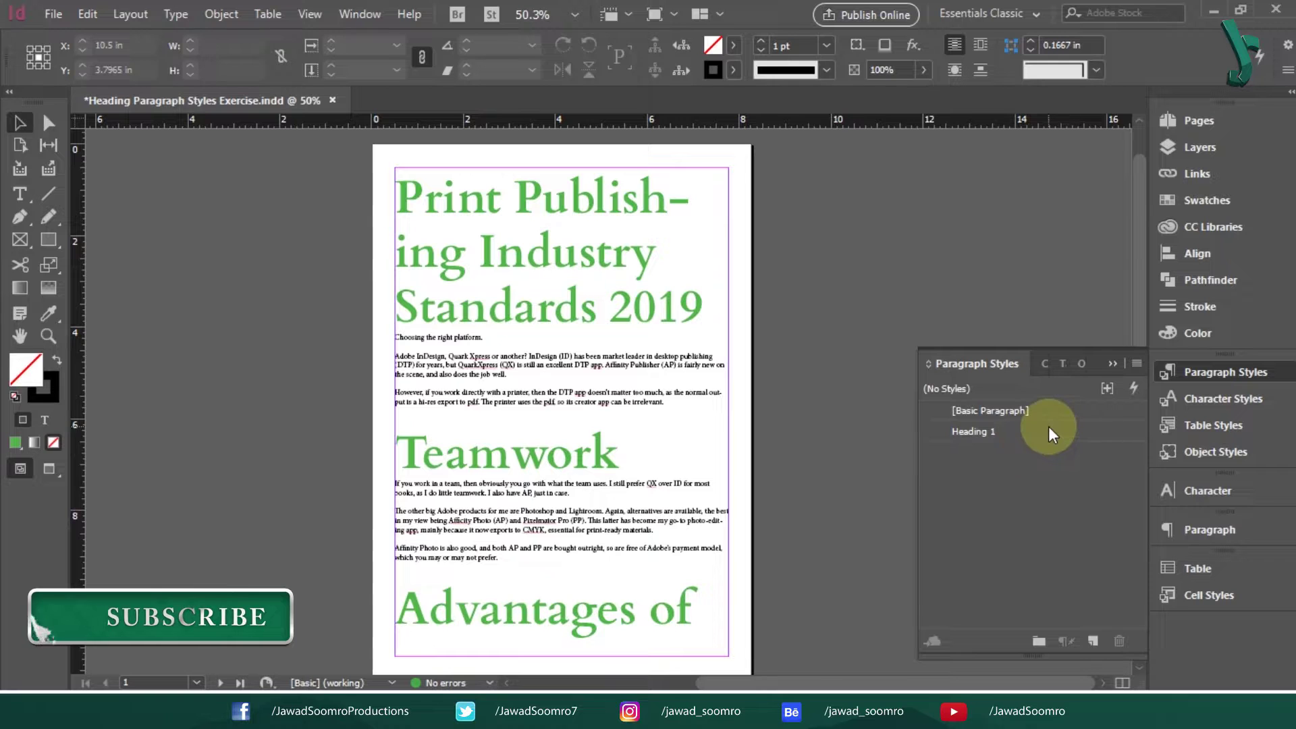
# Change Heading 1's size to 48 pt and its leading to 48 pt.
pyautogui.doubleClick(1048, 427)
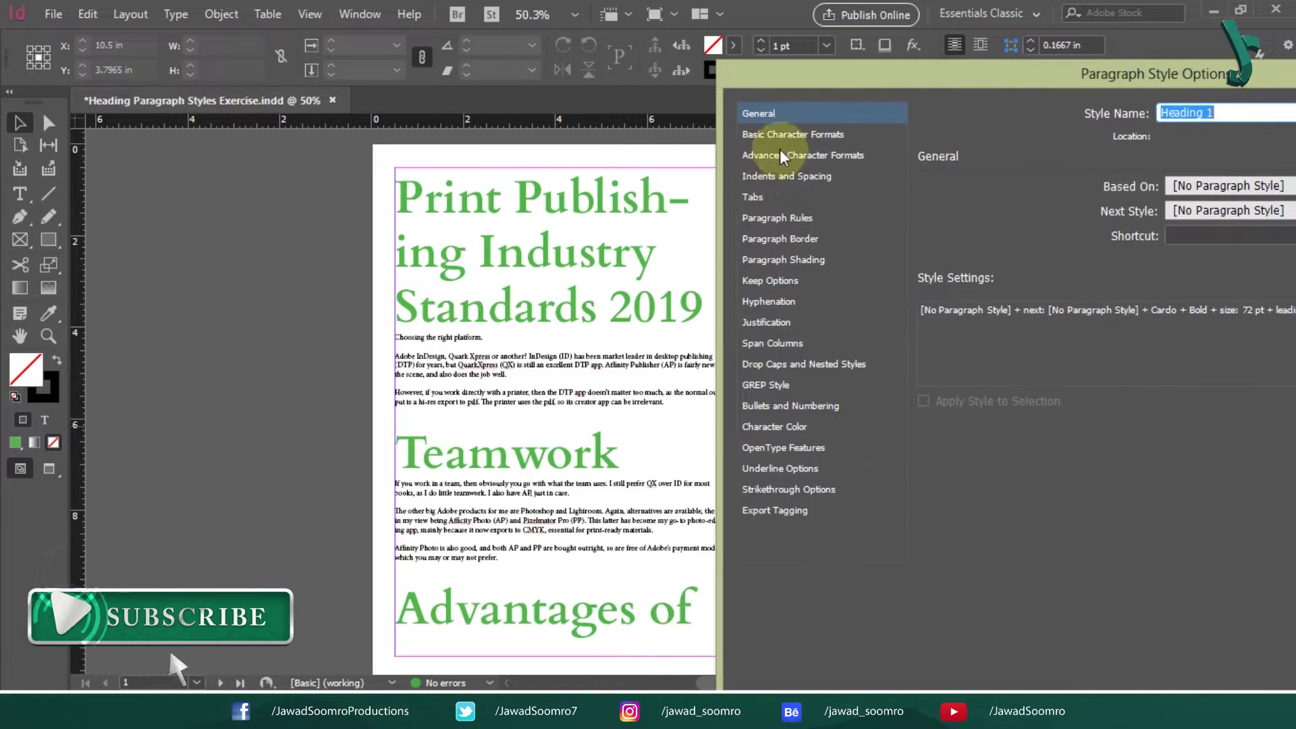
pyautogui.click(787, 135)
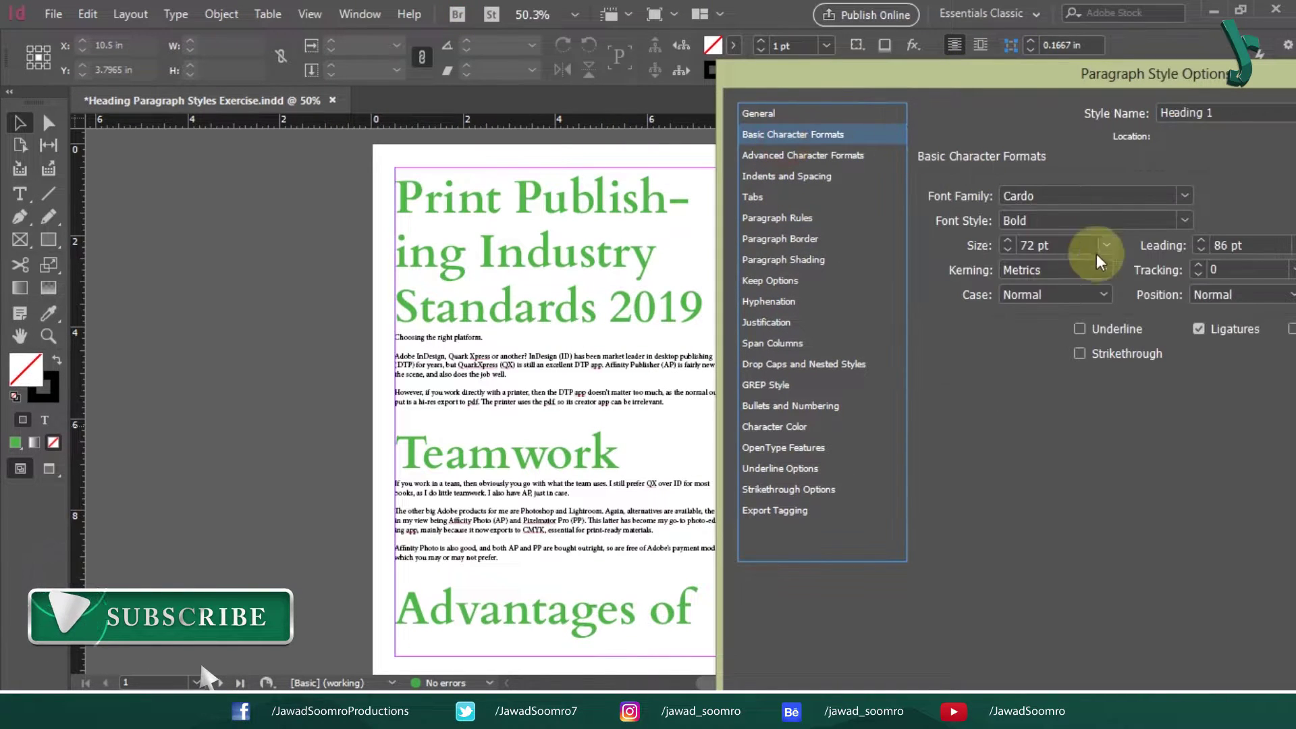
pyautogui.click(1007, 250)
pyautogui.click(1007, 249)
pyautogui.click(1007, 249)
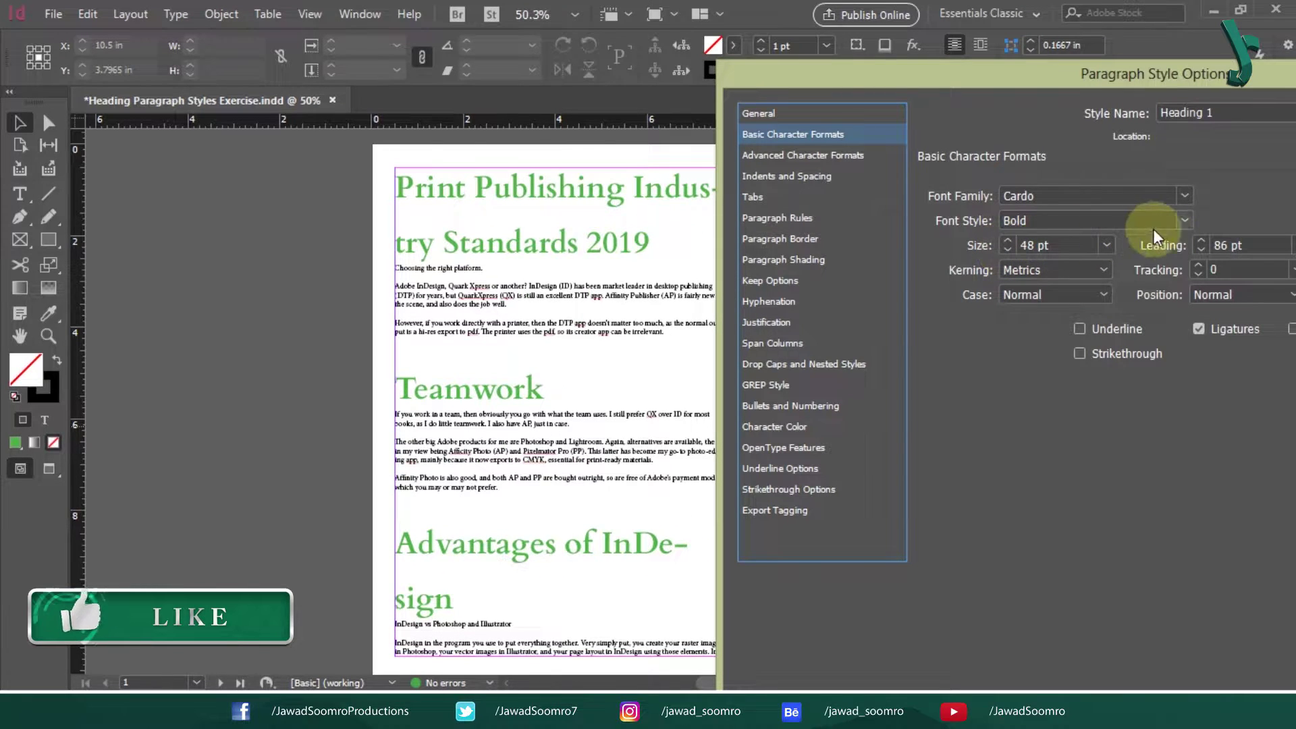
pyautogui.click(1294, 245)
pyautogui.click(1252, 513)
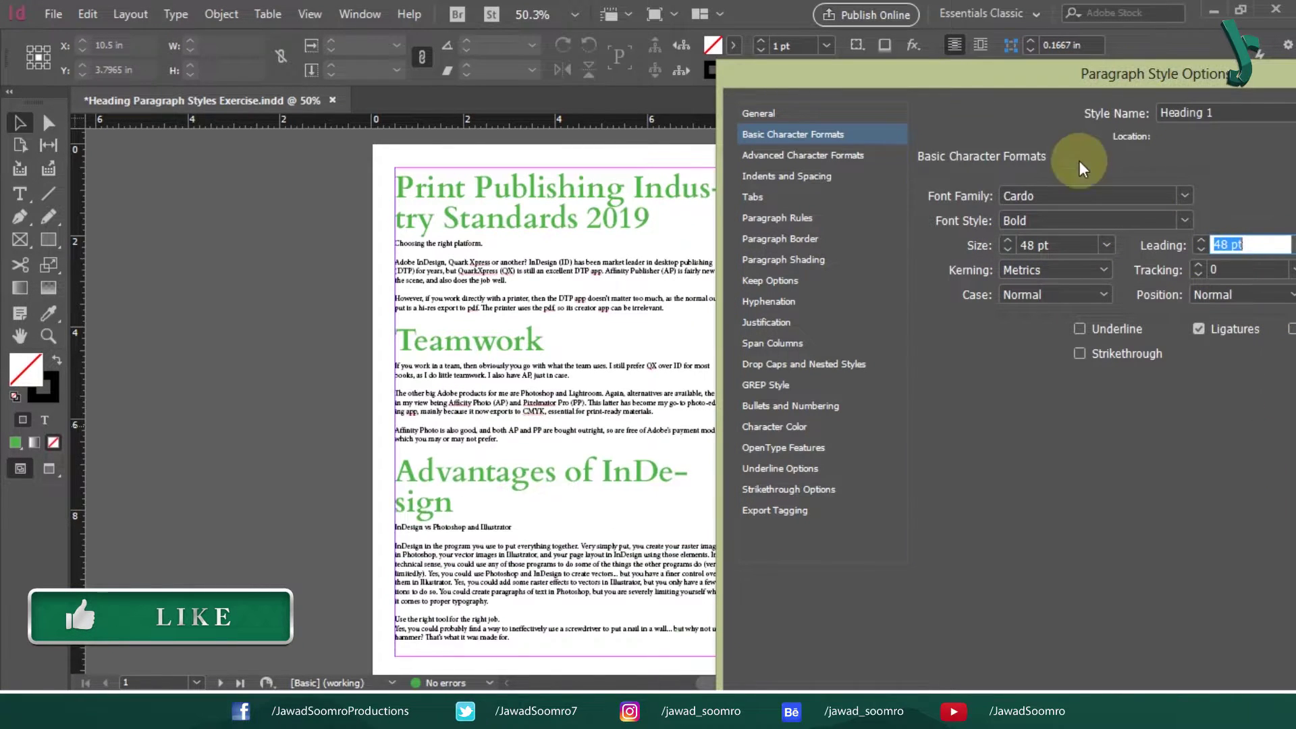
pyautogui.moveTo(1022, 82); pyautogui.dragTo(367, 41)
pyautogui.click(781, 666)
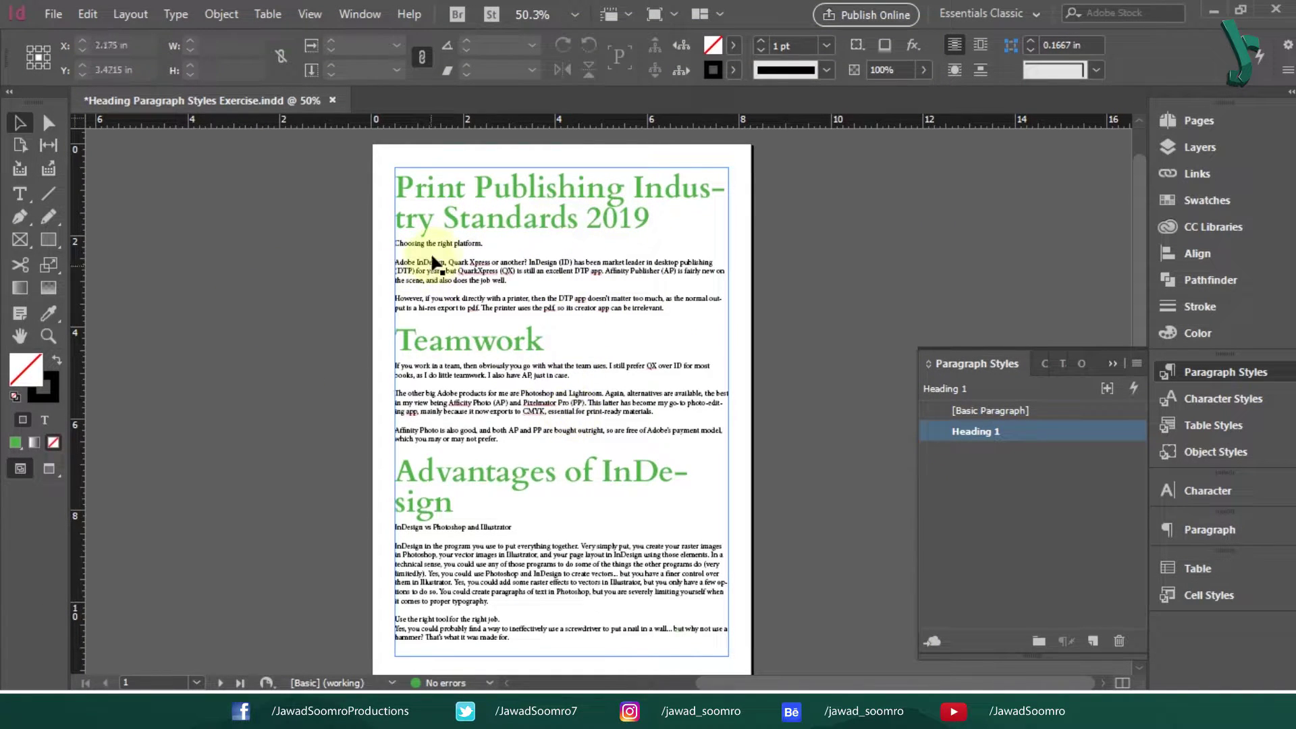
# Try Heading 1 on the first body paragraph, then undo it.
pyautogui.click(458, 260)
pyautogui.doubleClick(458, 260)
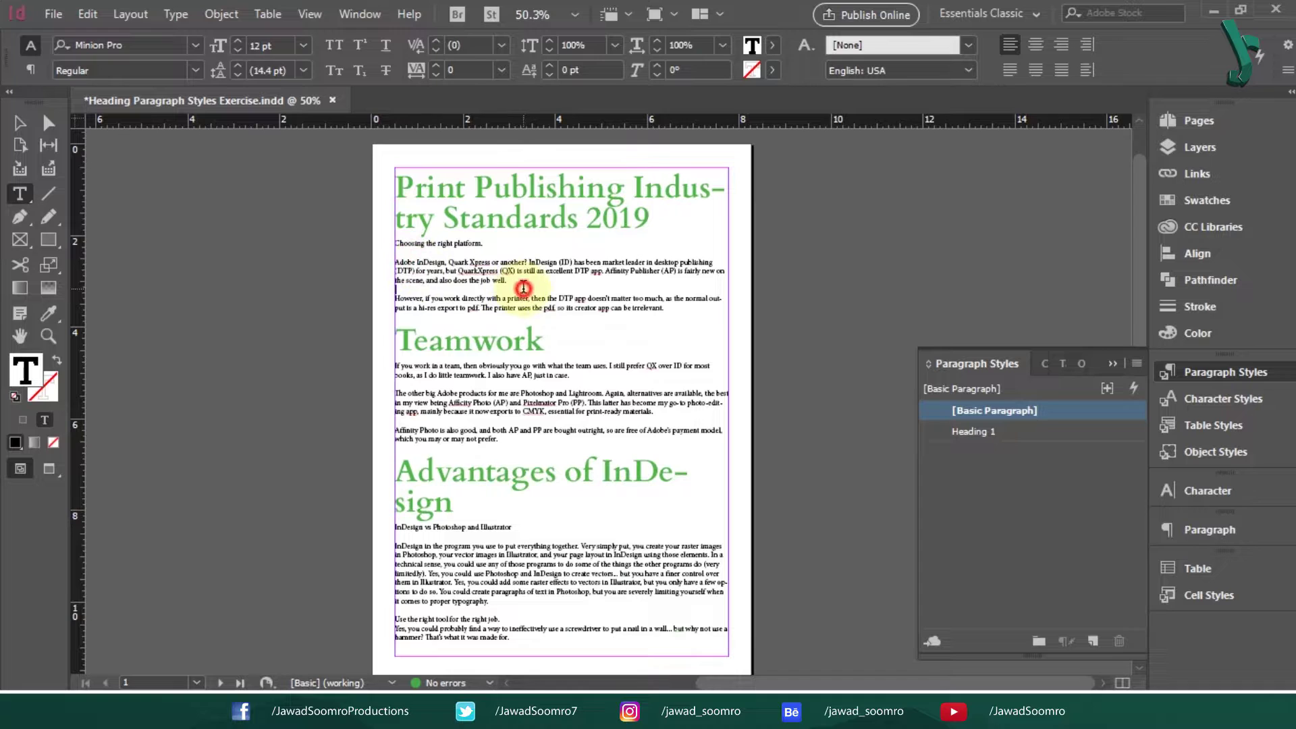
pyautogui.moveTo(508, 281); pyautogui.dragTo(479, 282)
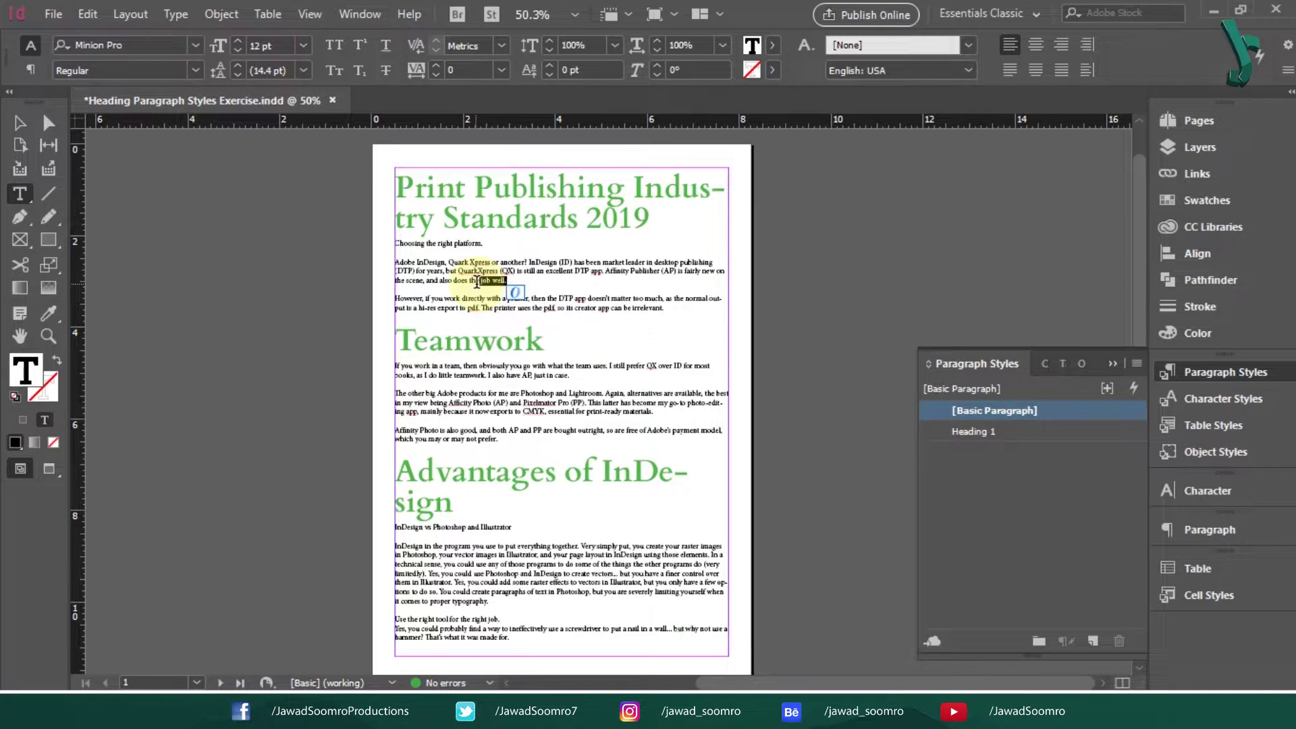
pyautogui.click(992, 431)
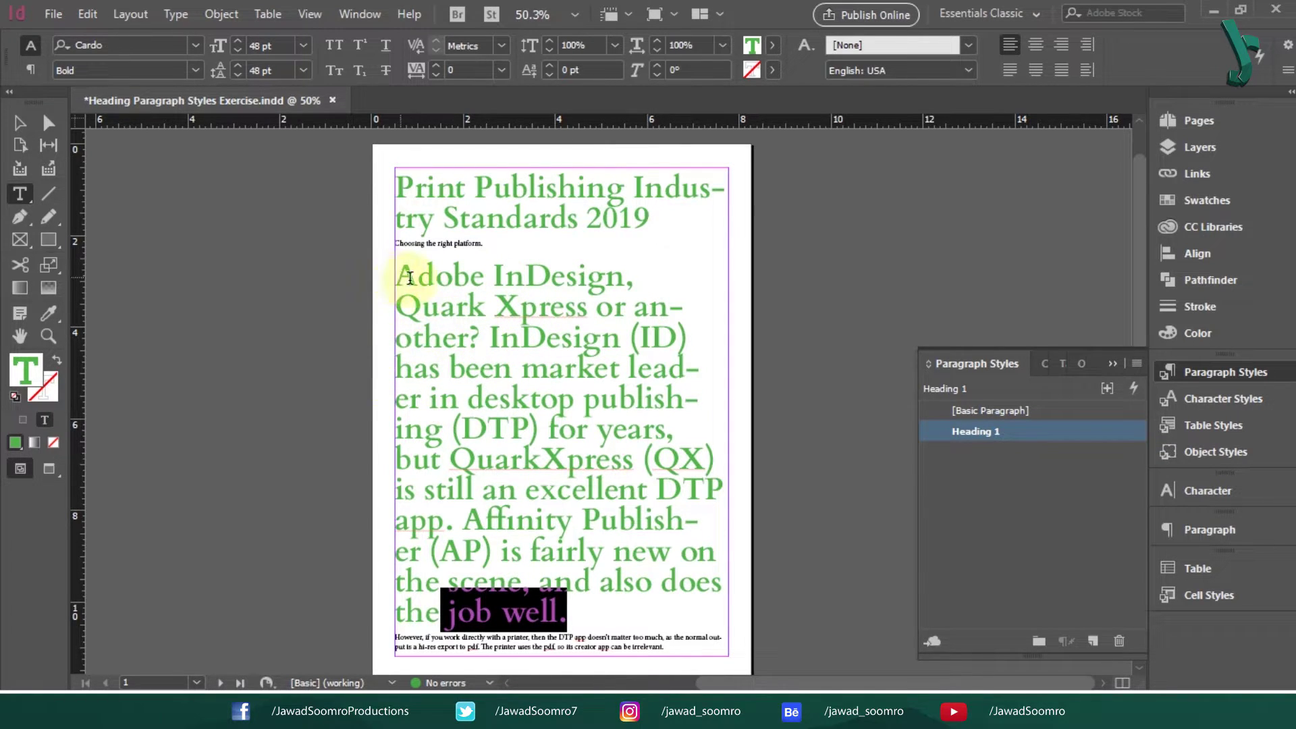
pyautogui.hotkey('ctrl', 'z')
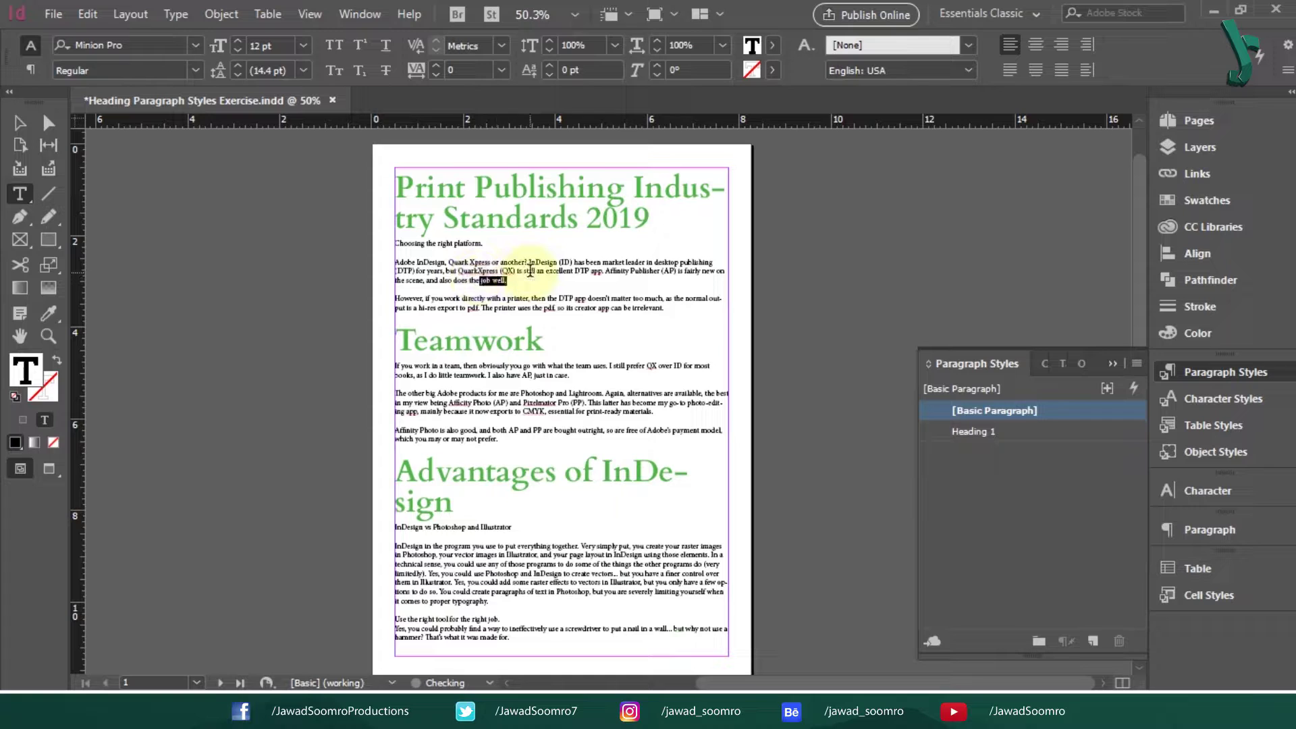
# Make 'Adobe InDesign, Quark Xpress or another?' a Heading 1 followed by an empty paragraph.
pyautogui.click(539, 274)
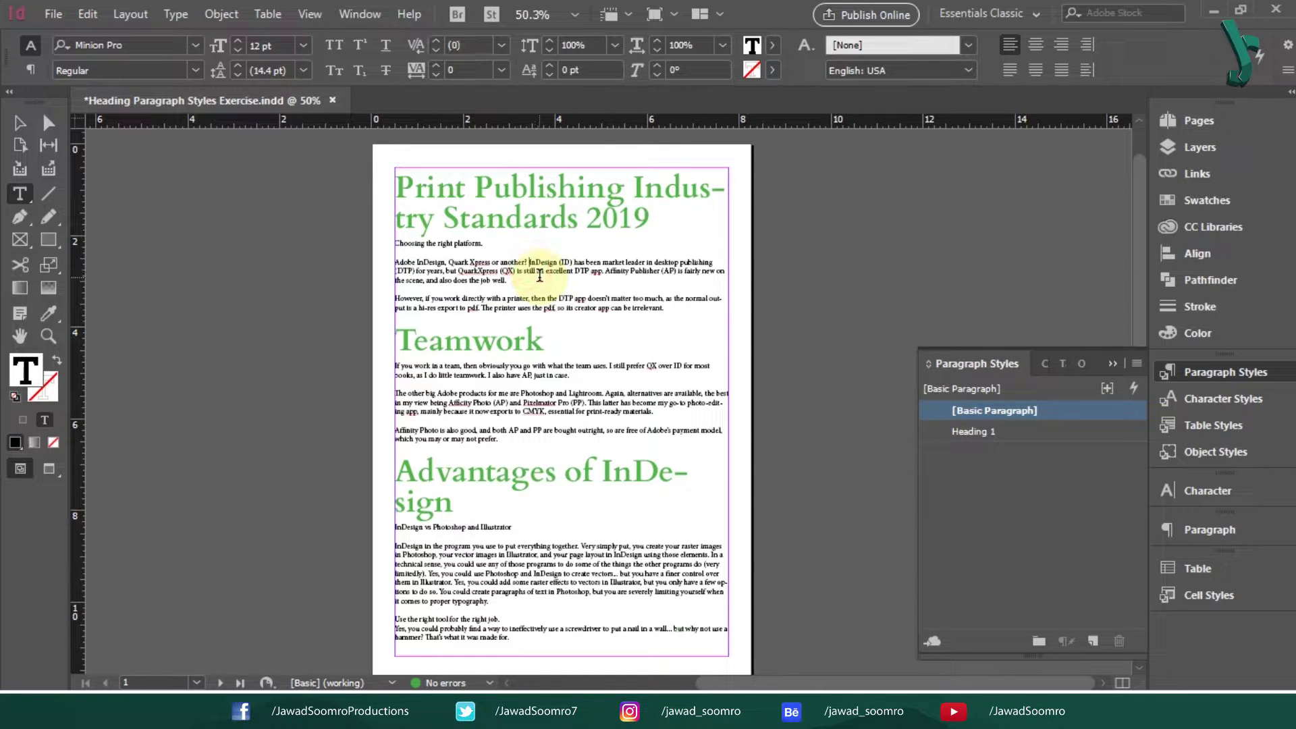
pyautogui.press('Return')
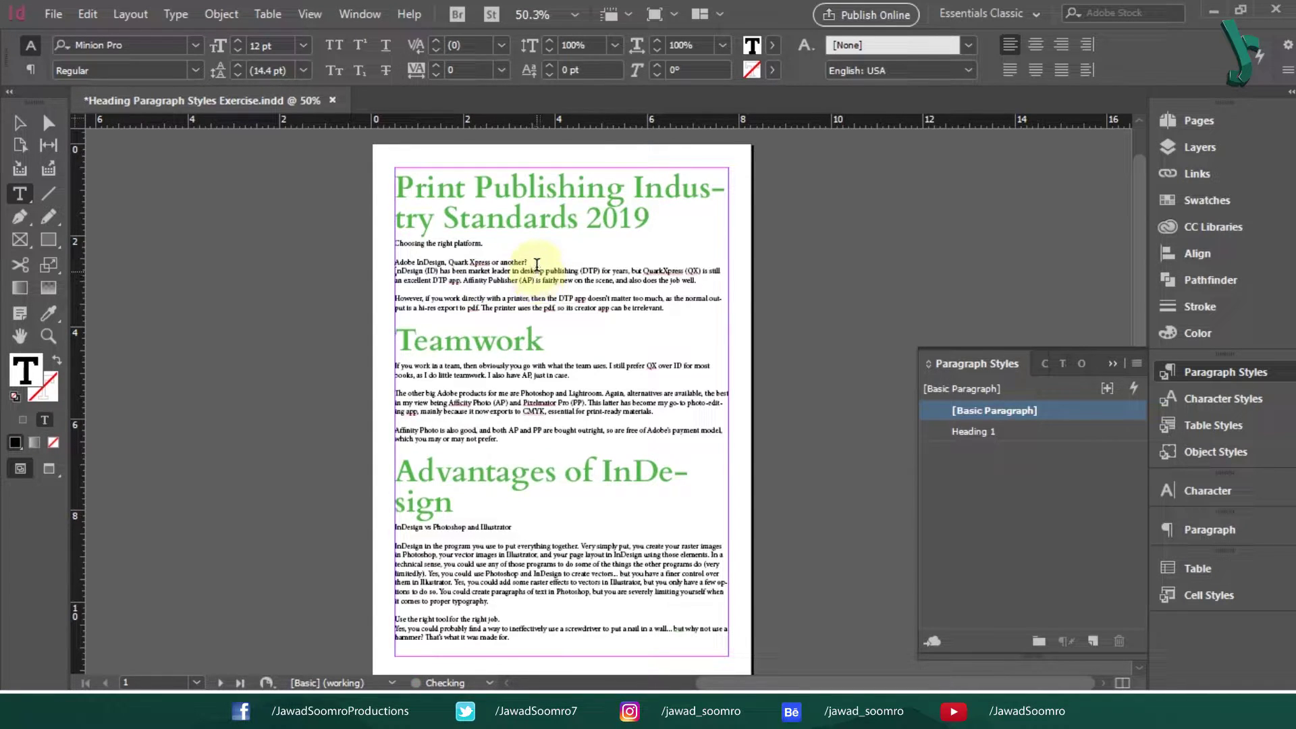
pyautogui.click(1053, 429)
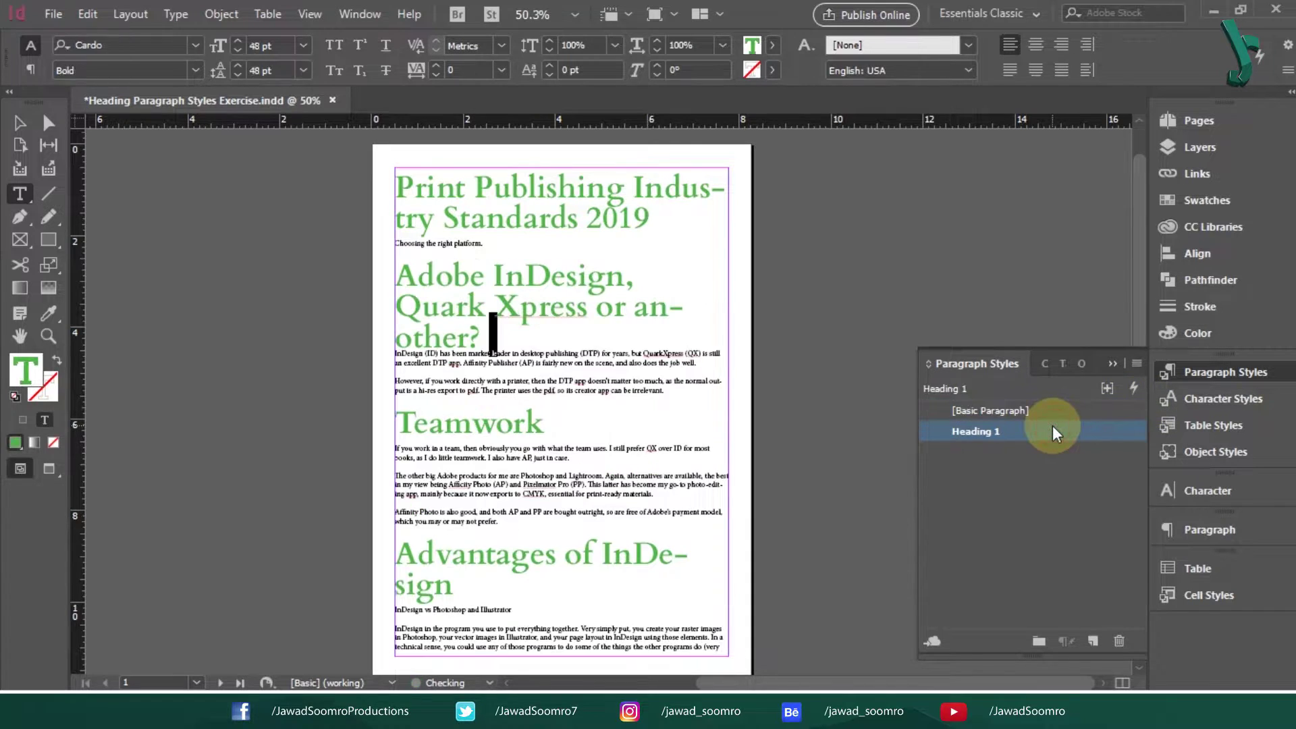
pyautogui.click(456, 399)
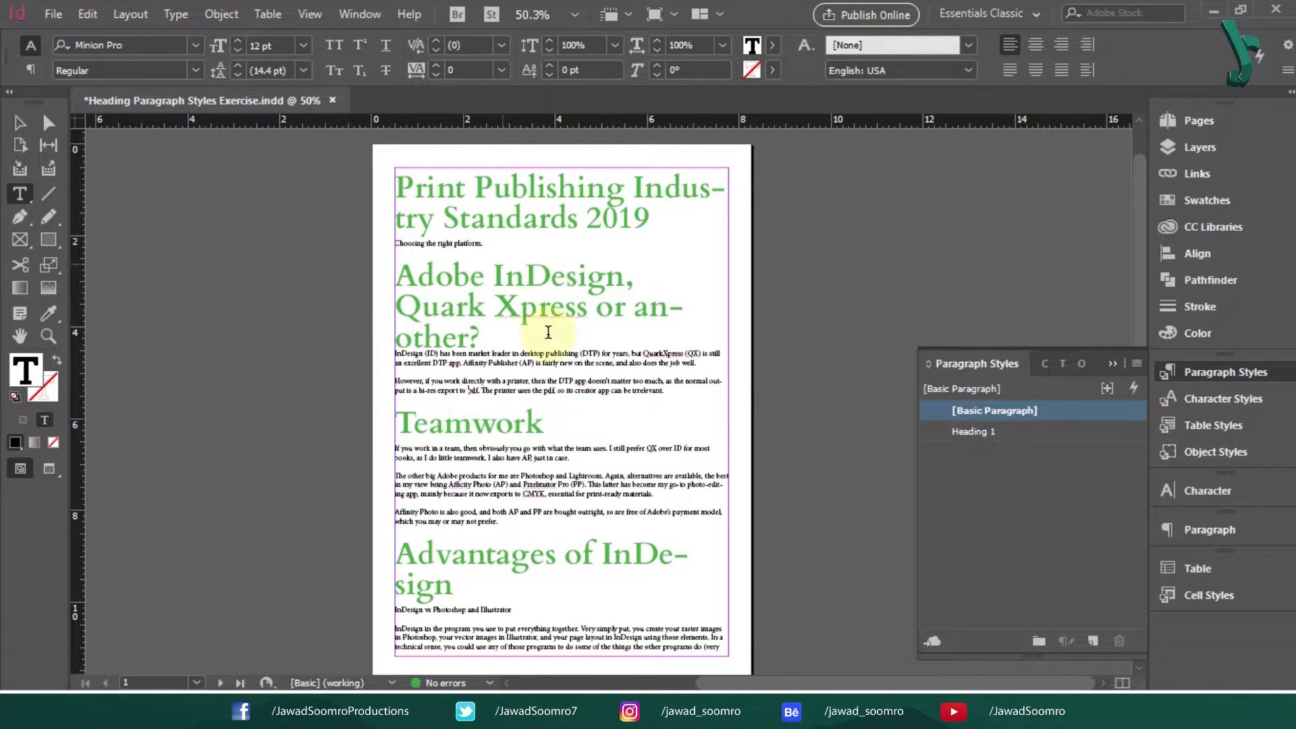
pyautogui.click(586, 341)
pyautogui.press('Return')
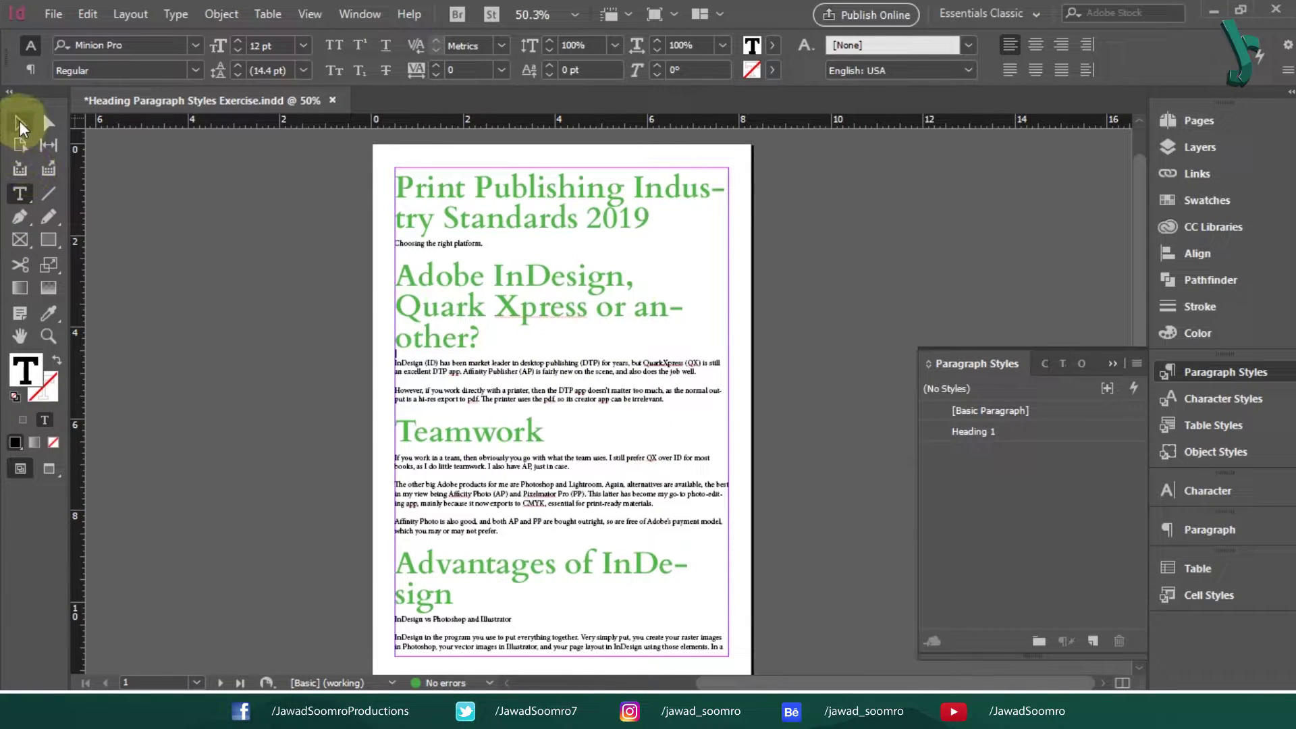
# Switch to the Selection tool.
pyautogui.click(20, 125)
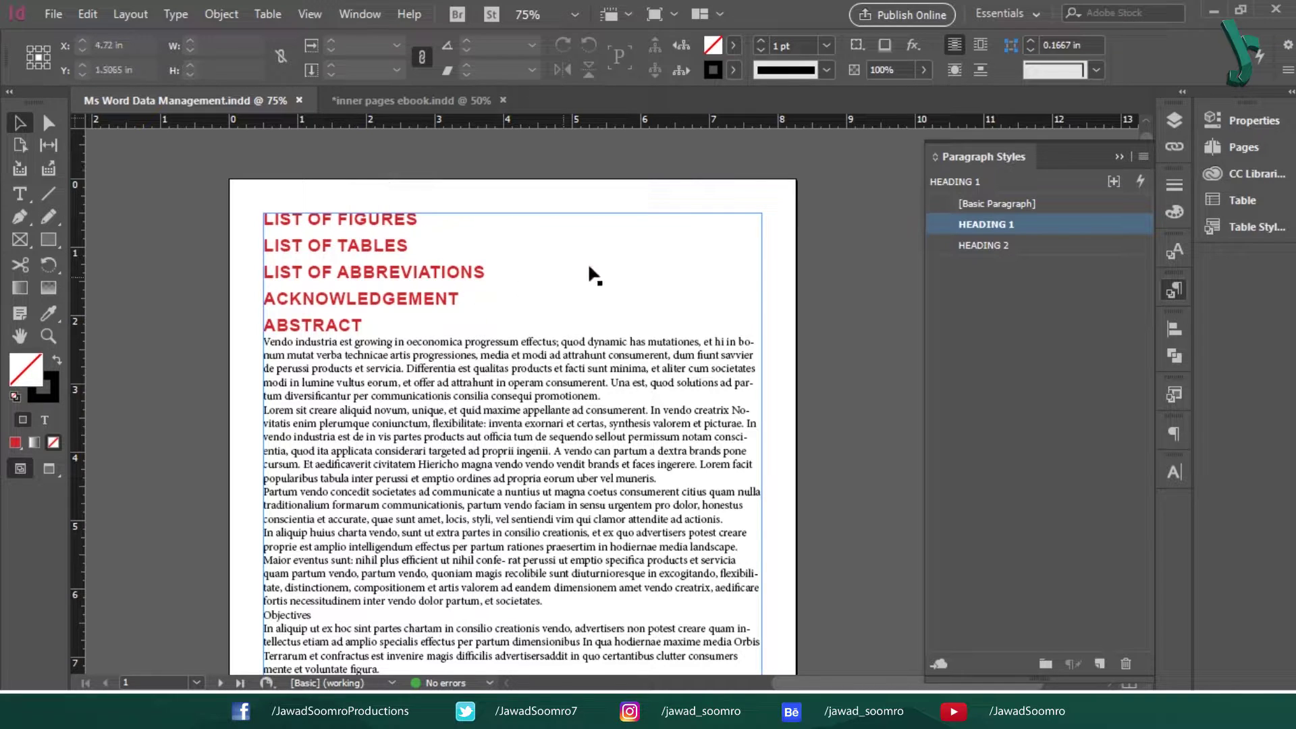
# Change the HEADING 1 style's font from Arial to Veneer Clean Reg.
pyautogui.doubleClick(1072, 224)
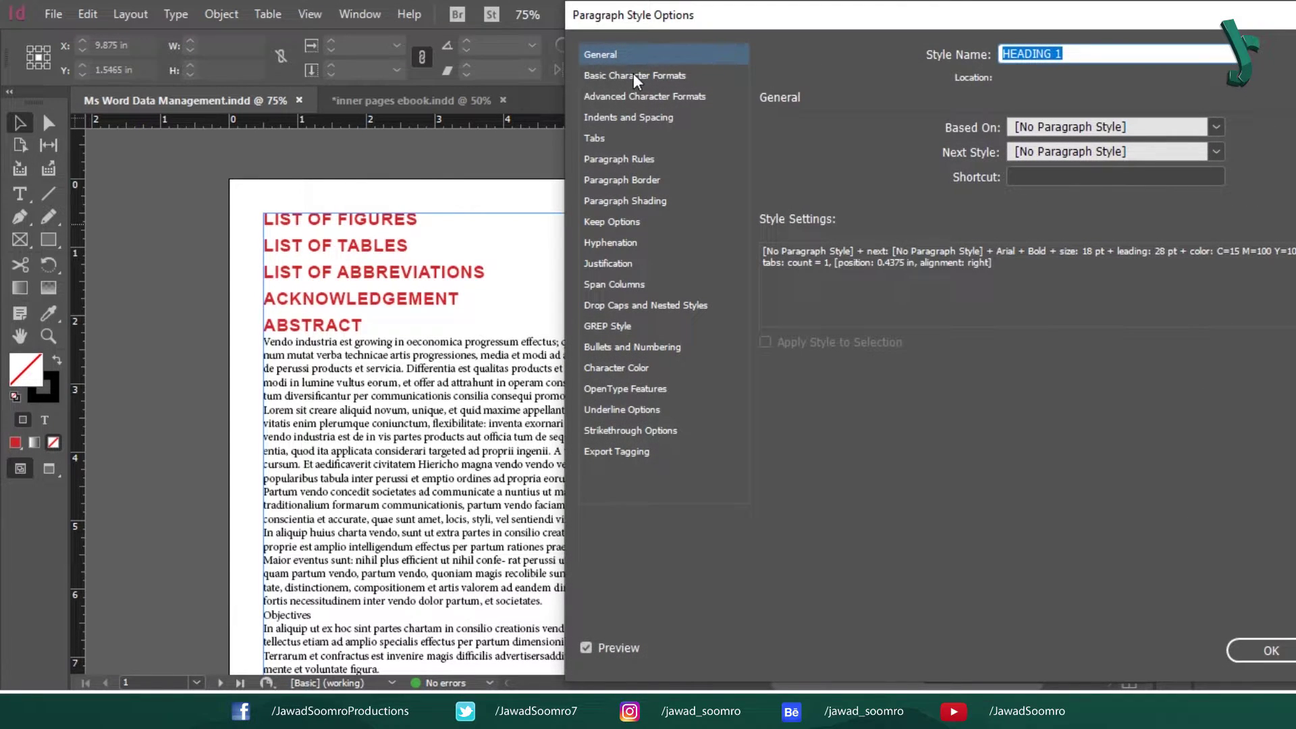
pyautogui.click(633, 75)
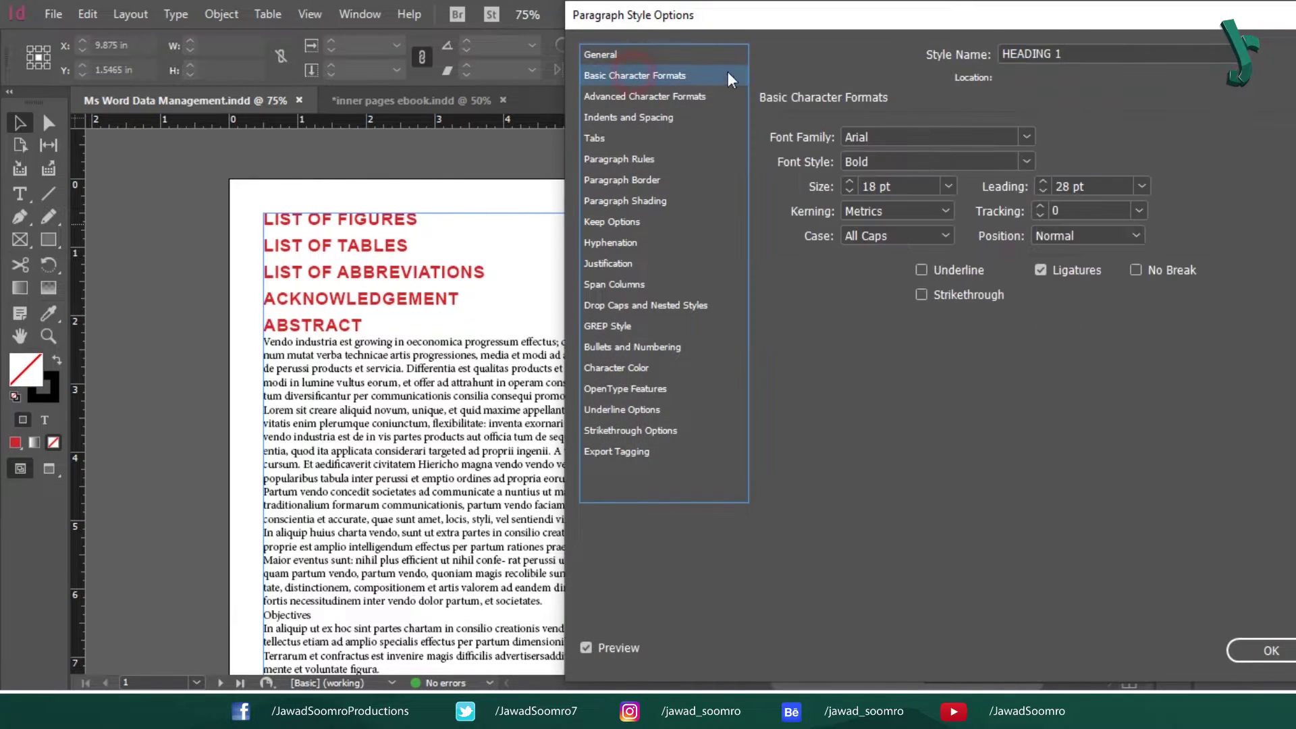
pyautogui.click(980, 137)
pyautogui.doubleClick(980, 136)
pyautogui.write('Veneer Clean')
pyautogui.click(920, 161)
pyautogui.write('Reg')
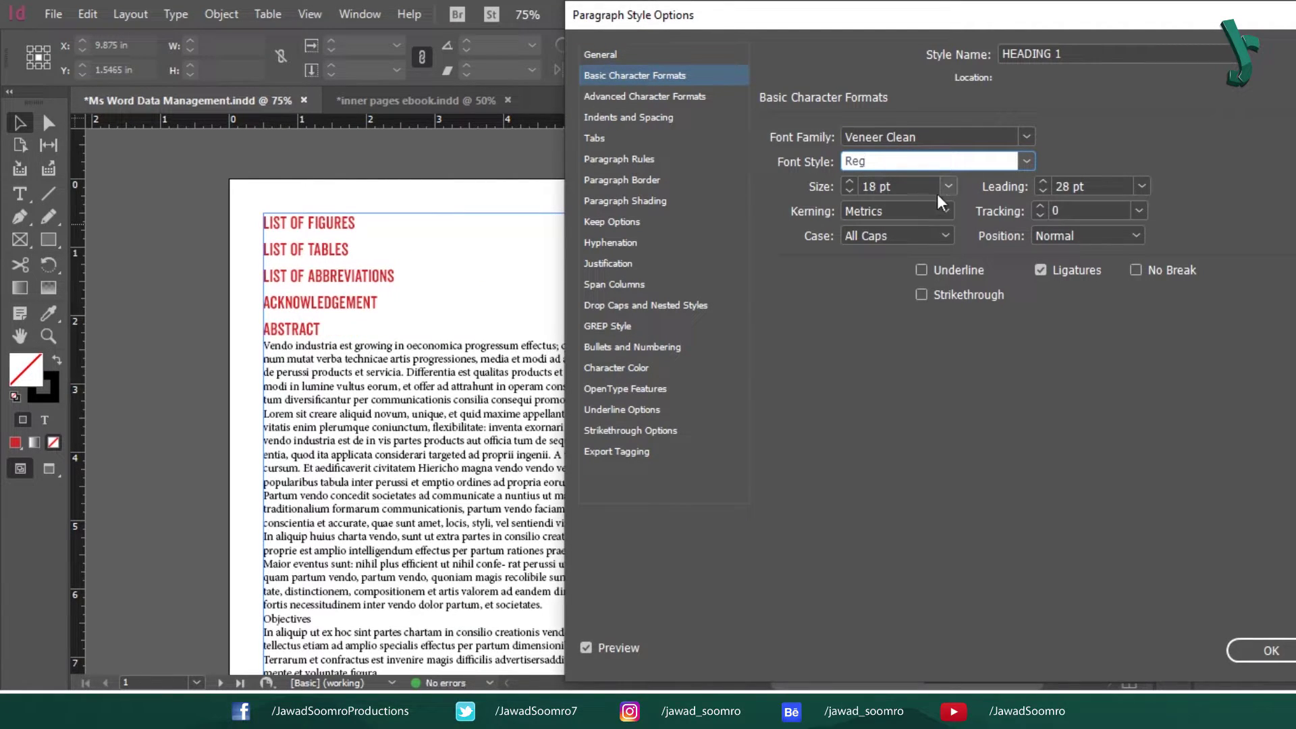
# Raise HEADING 1 to 40 pt with 48 pt leading, then view its character colour settings.
pyautogui.click(851, 180)
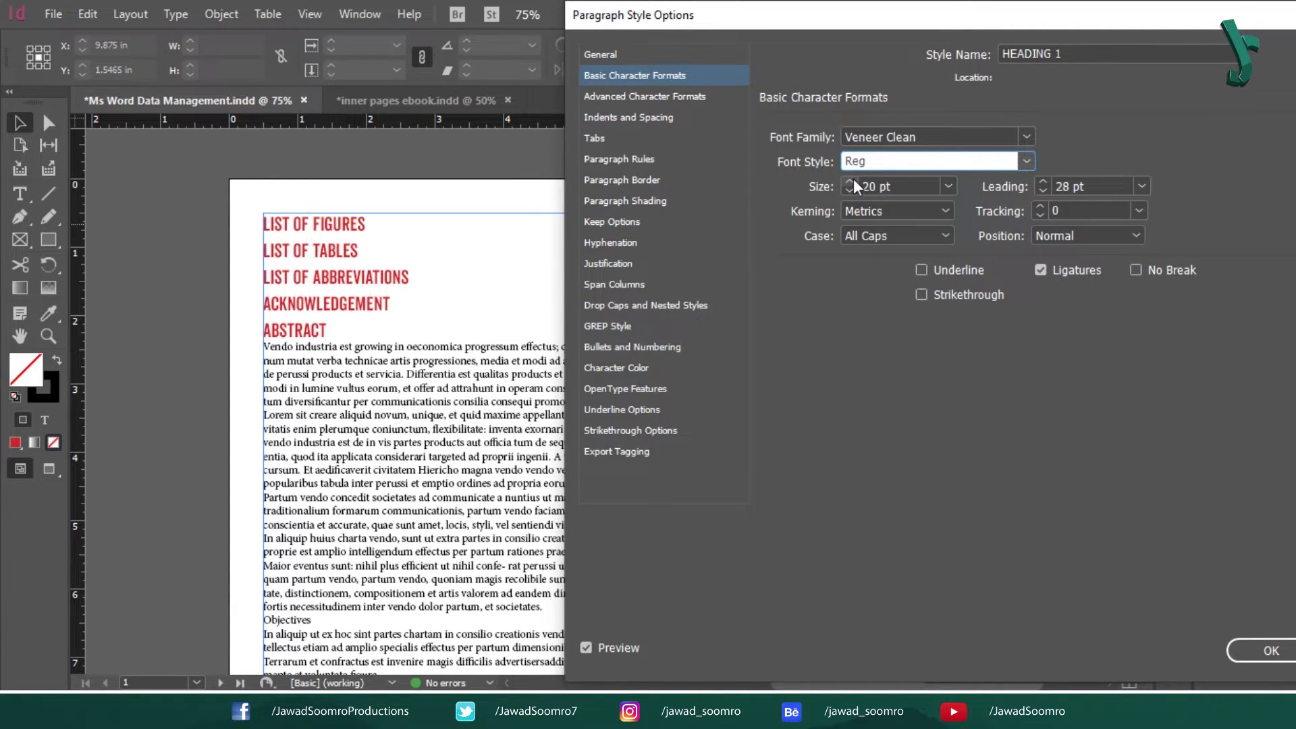
pyautogui.click(851, 181)
pyautogui.click(850, 181)
pyautogui.click(850, 182)
pyautogui.click(850, 181)
pyautogui.click(850, 181)
pyautogui.click(850, 182)
pyautogui.click(850, 182)
pyautogui.click(851, 182)
pyautogui.click(851, 182)
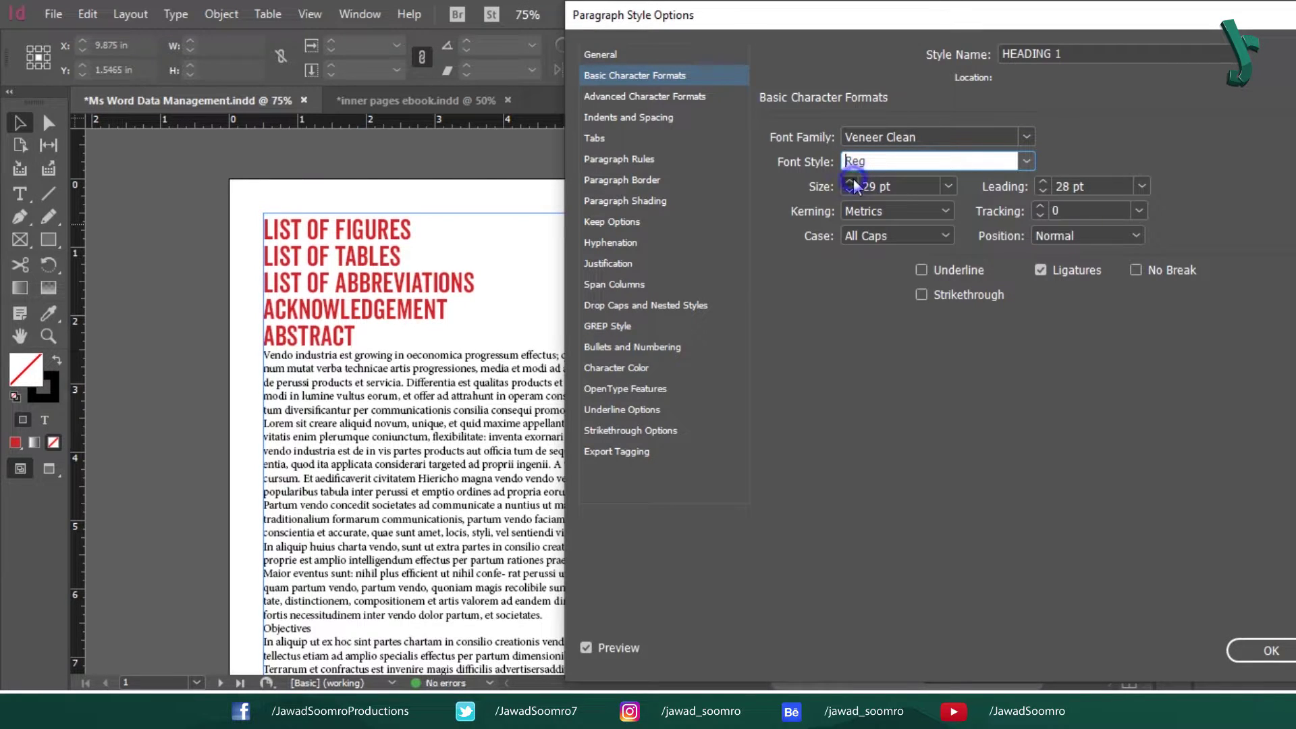
pyautogui.click(1139, 187)
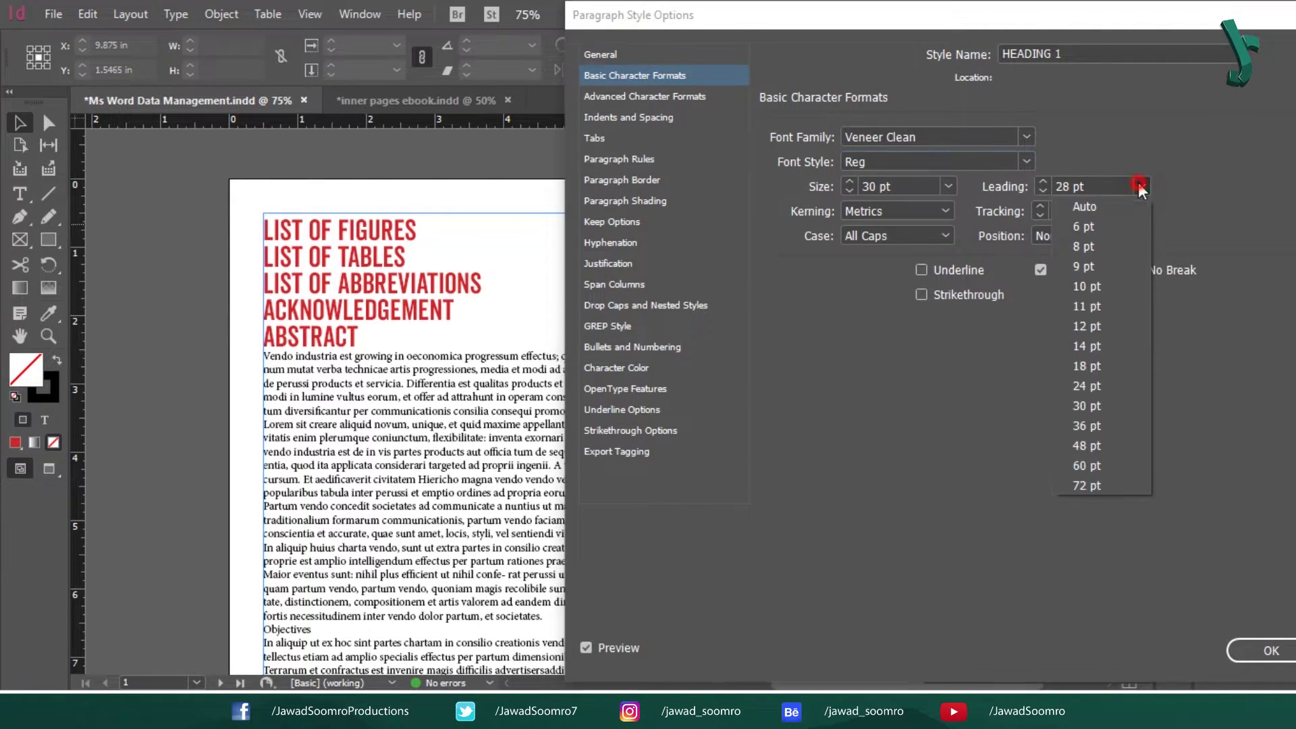
pyautogui.click(1088, 447)
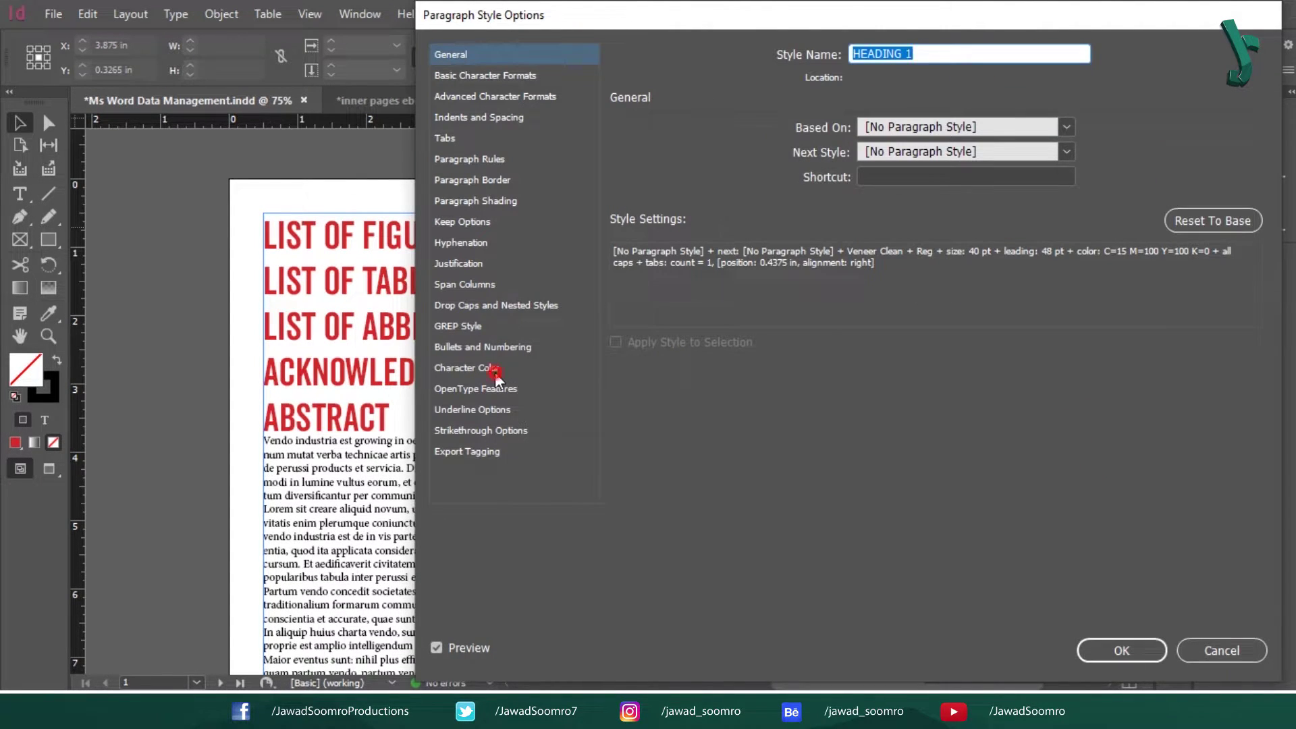
pyautogui.click(496, 369)
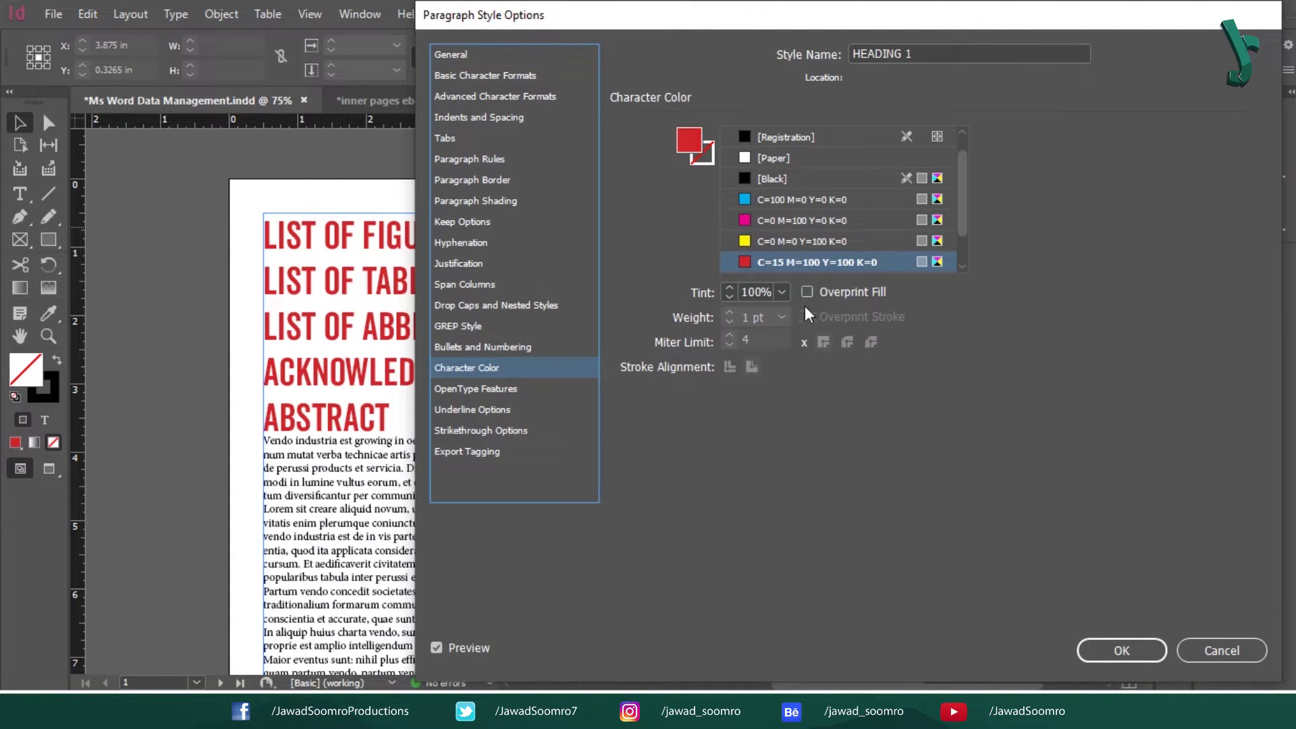
pyautogui.moveTo(964, 173); pyautogui.dragTo(969, 283)
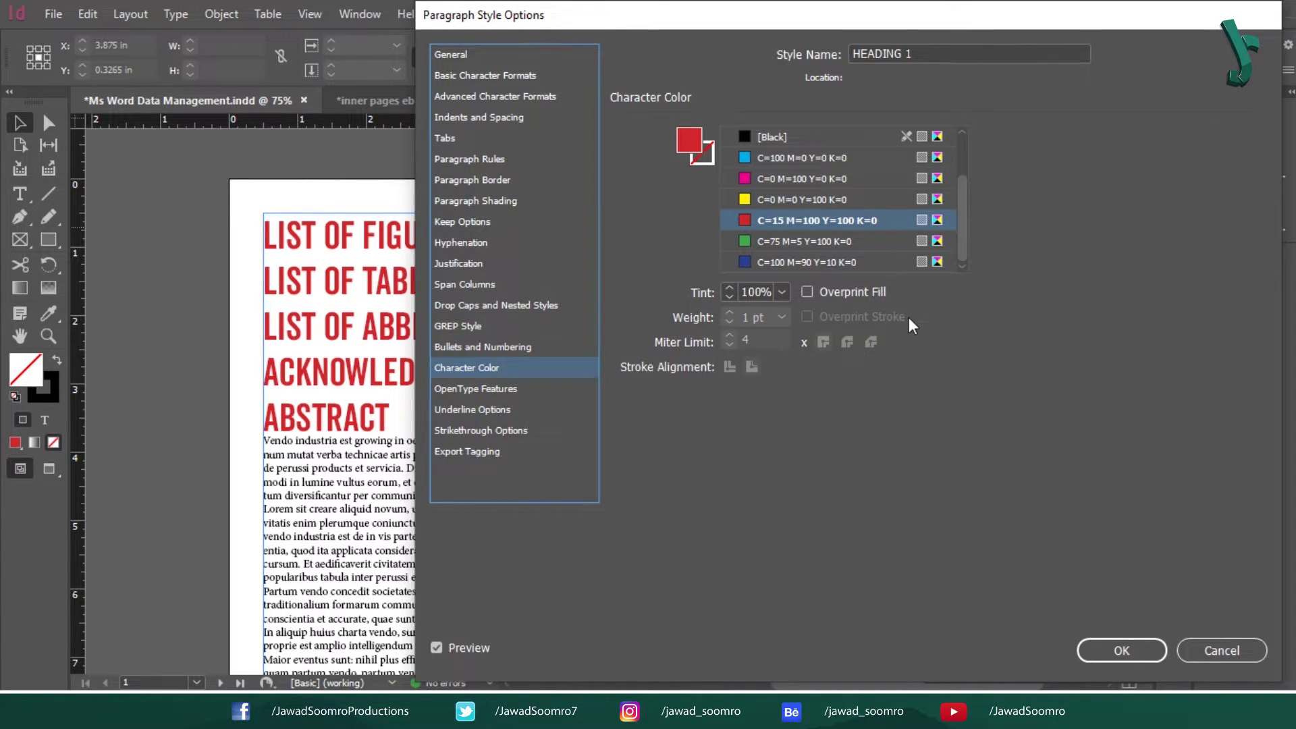
pyautogui.scroll(3, 835, 162)
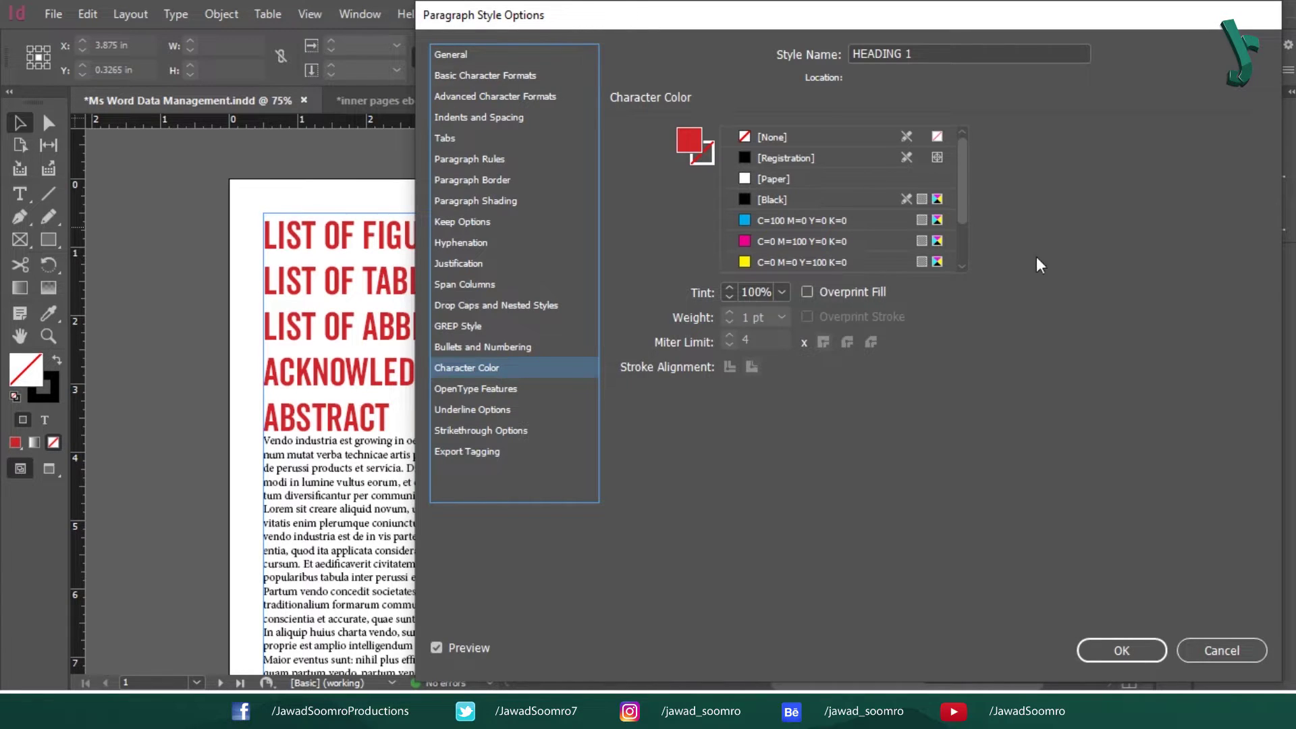
# Apply the HEADING 1 style changes and close its options.
pyautogui.click(1144, 649)
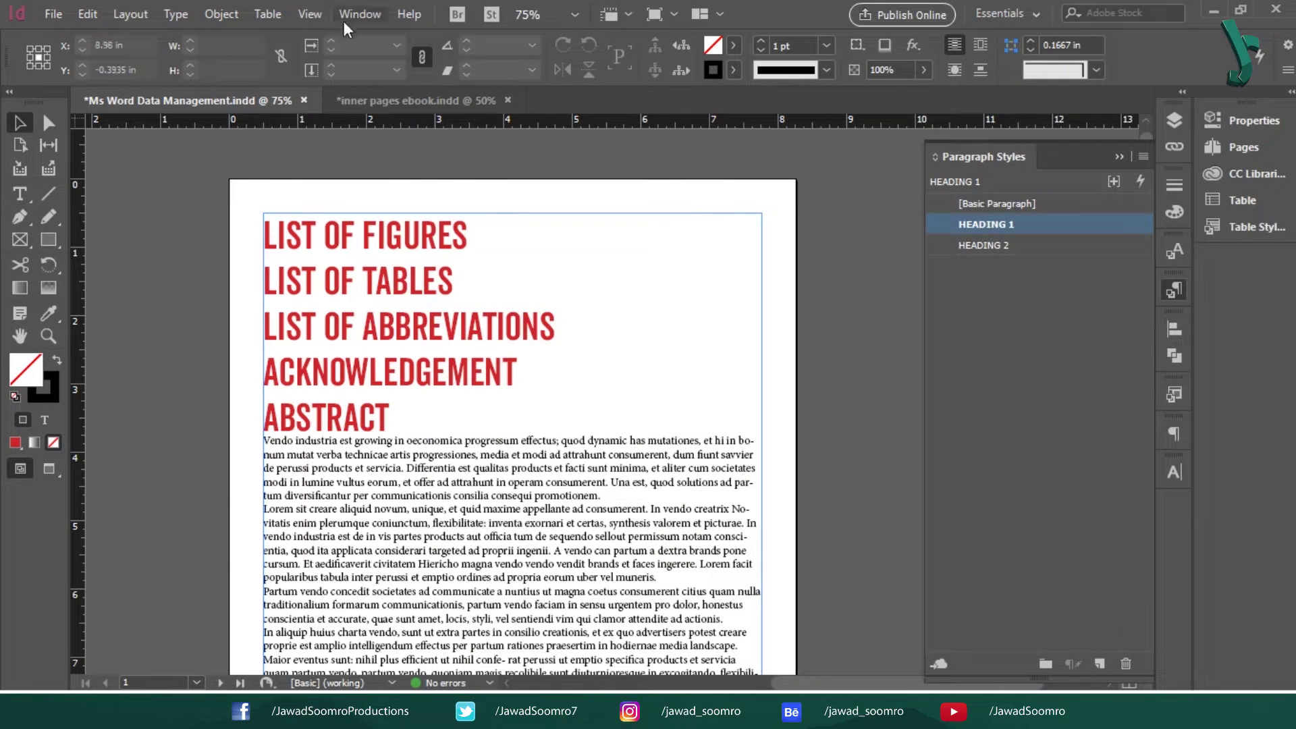
pyautogui.click(732, 46)
pyautogui.click(738, 42)
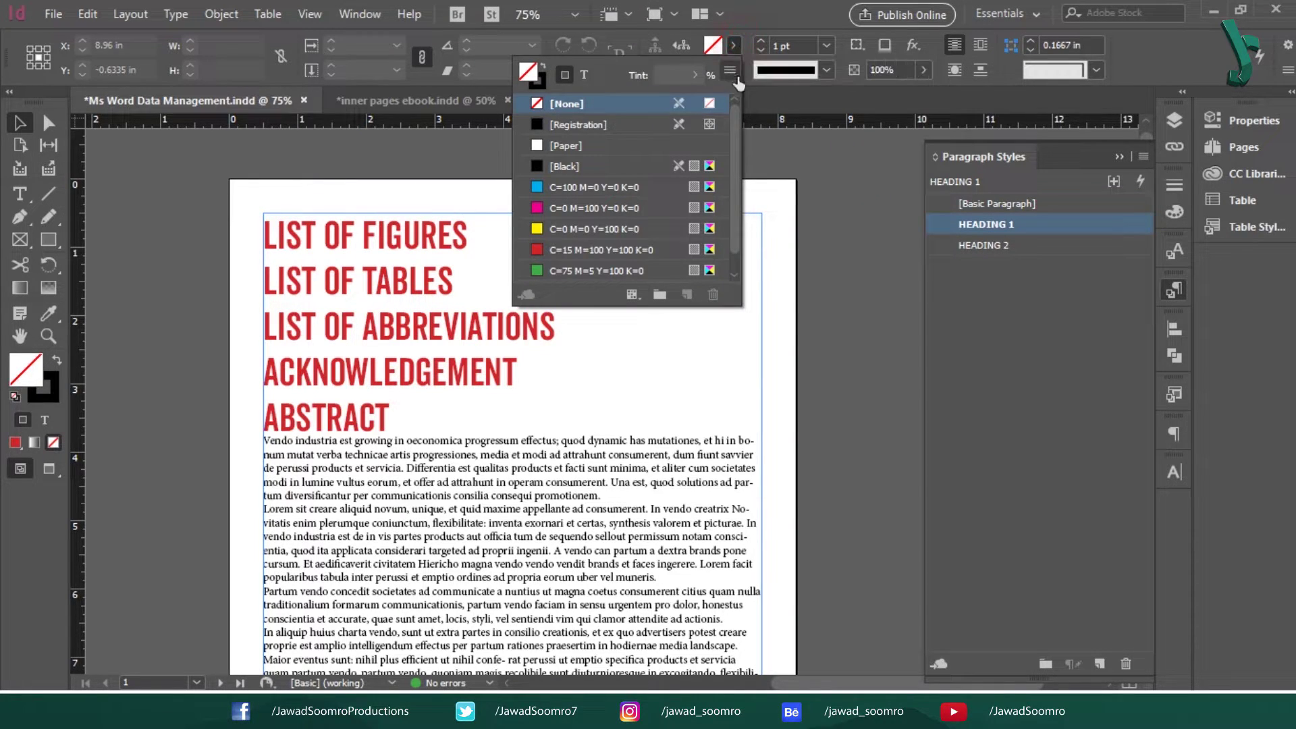
pyautogui.scroll(-1, 733, 164)
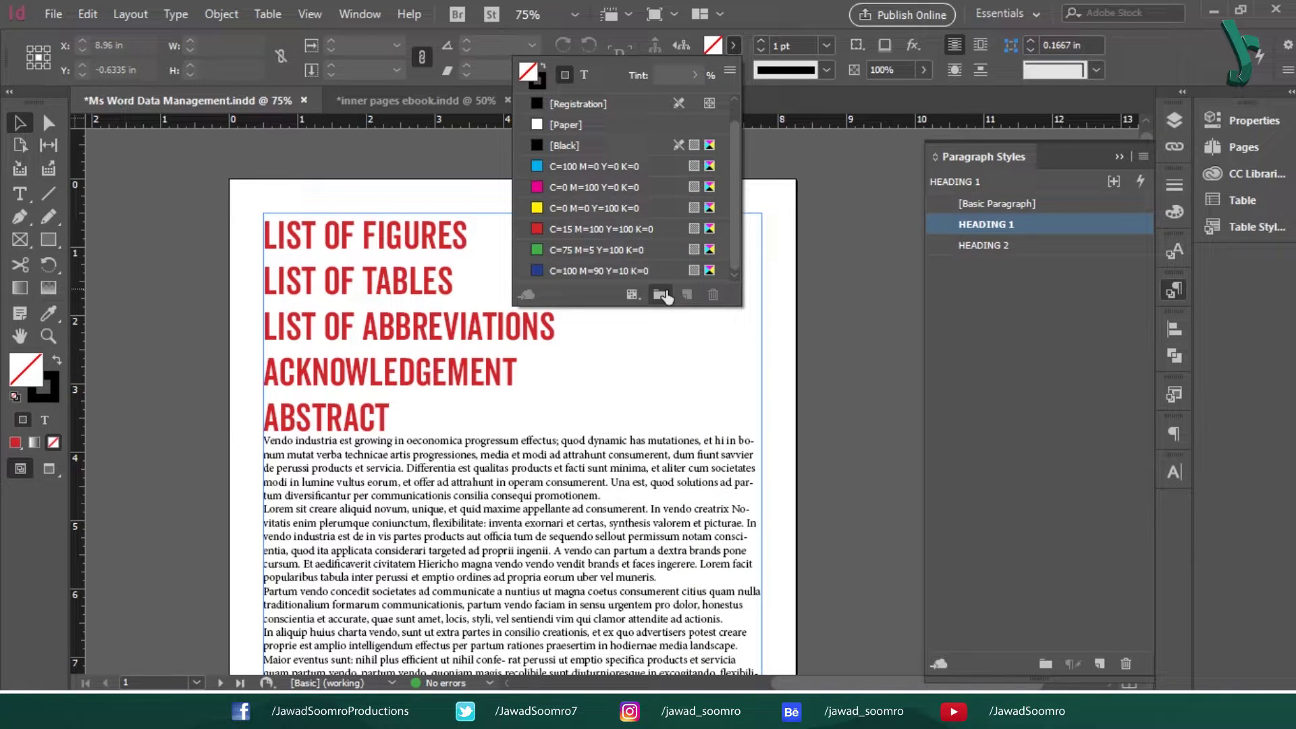
pyautogui.scroll(1, 534, 99)
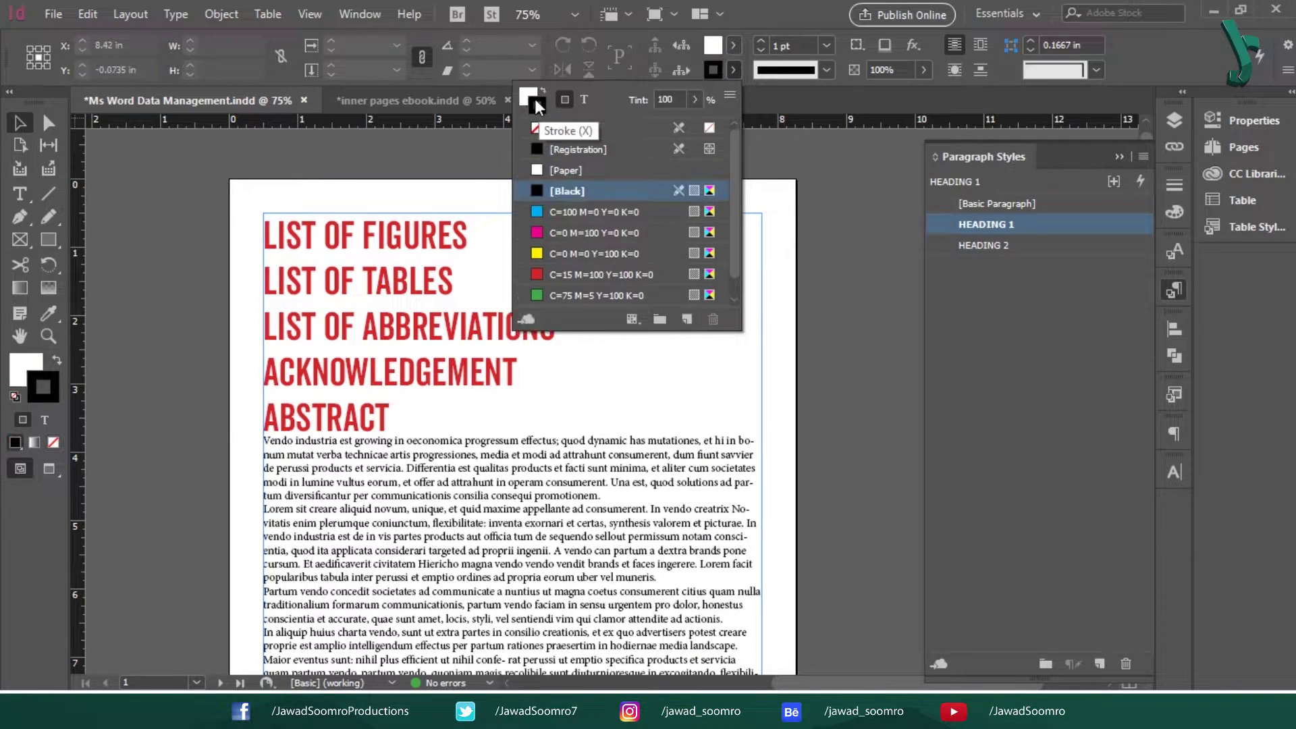
pyautogui.click(810, 208)
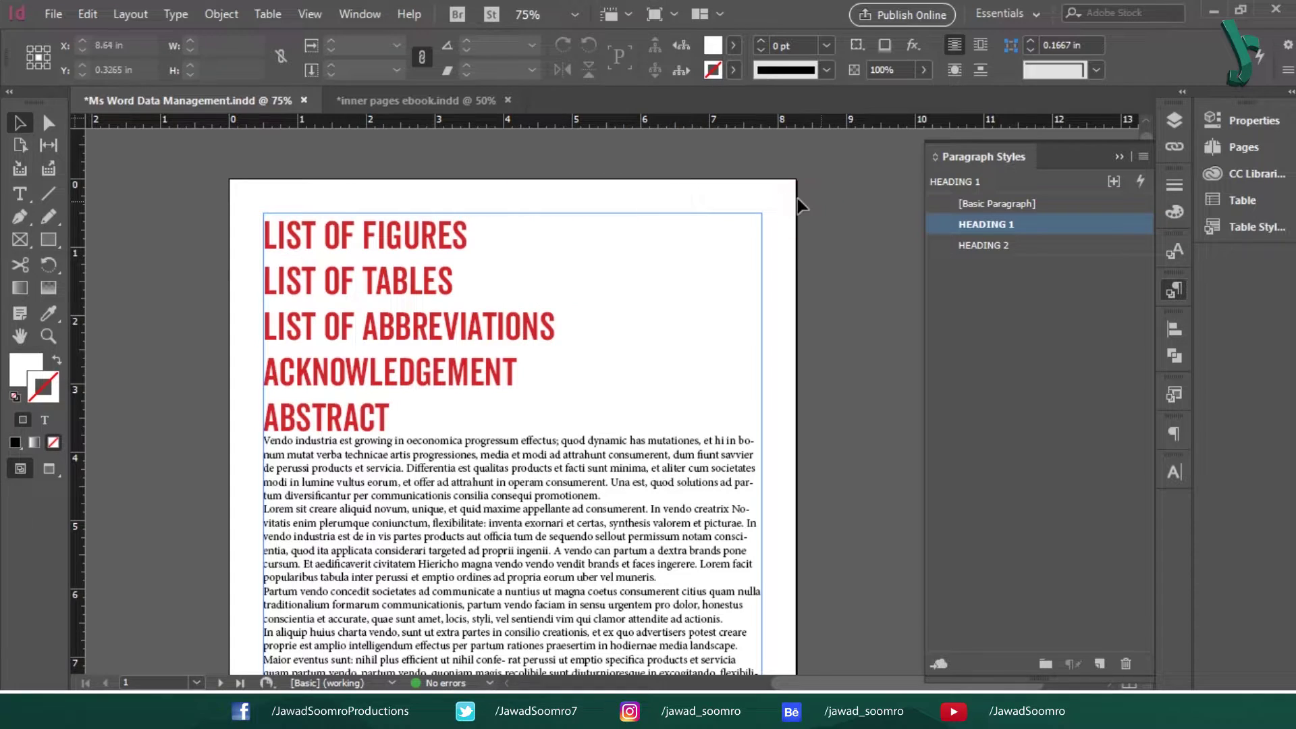
# Copy the orange hex value from the fill colour picker in the inner pages ebook document.
pyautogui.hotkey('ctrl', 'Tab')
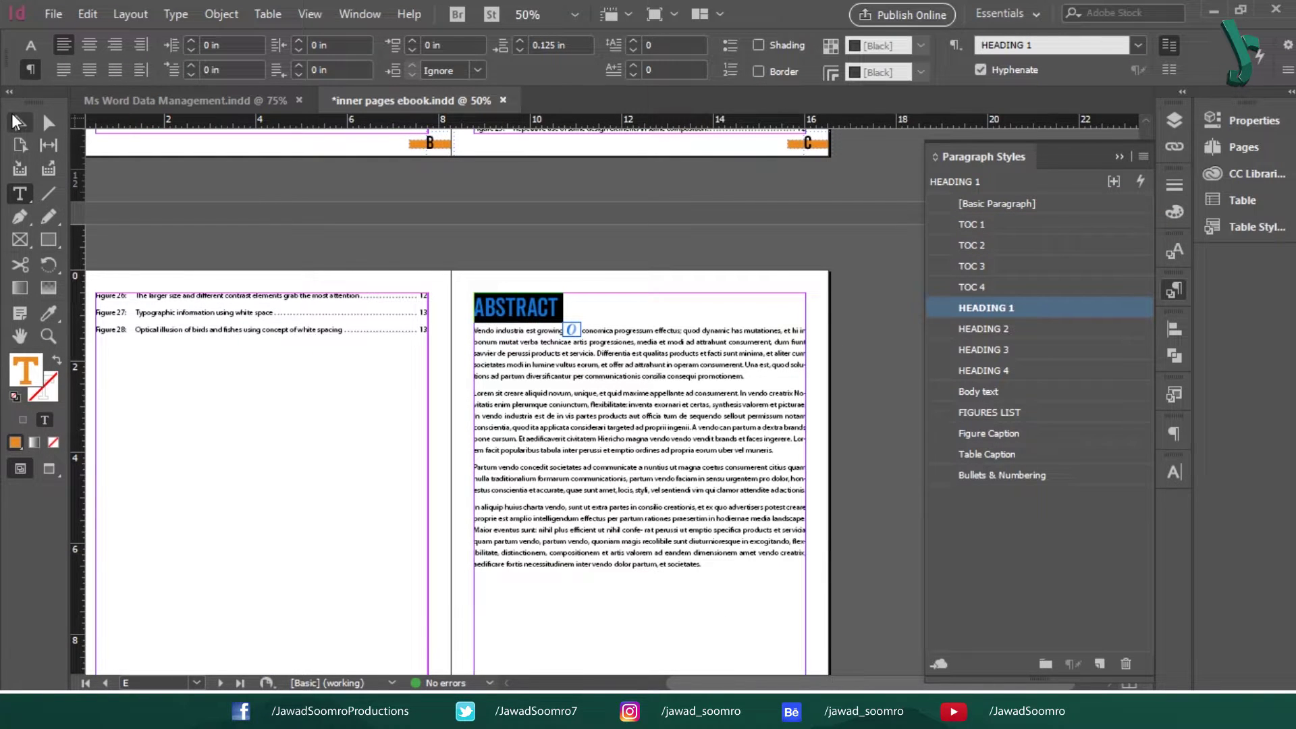
pyautogui.doubleClick(26, 370)
pyautogui.doubleClick(1167, 538)
pyautogui.rightClick(1167, 538)
pyautogui.click(1173, 330)
pyautogui.click(1142, 309)
# In the Ms Word document, paste hex eb8a1f and add it as a CMYK swatch.
pyautogui.hotkey('ctrl', 'Tab')
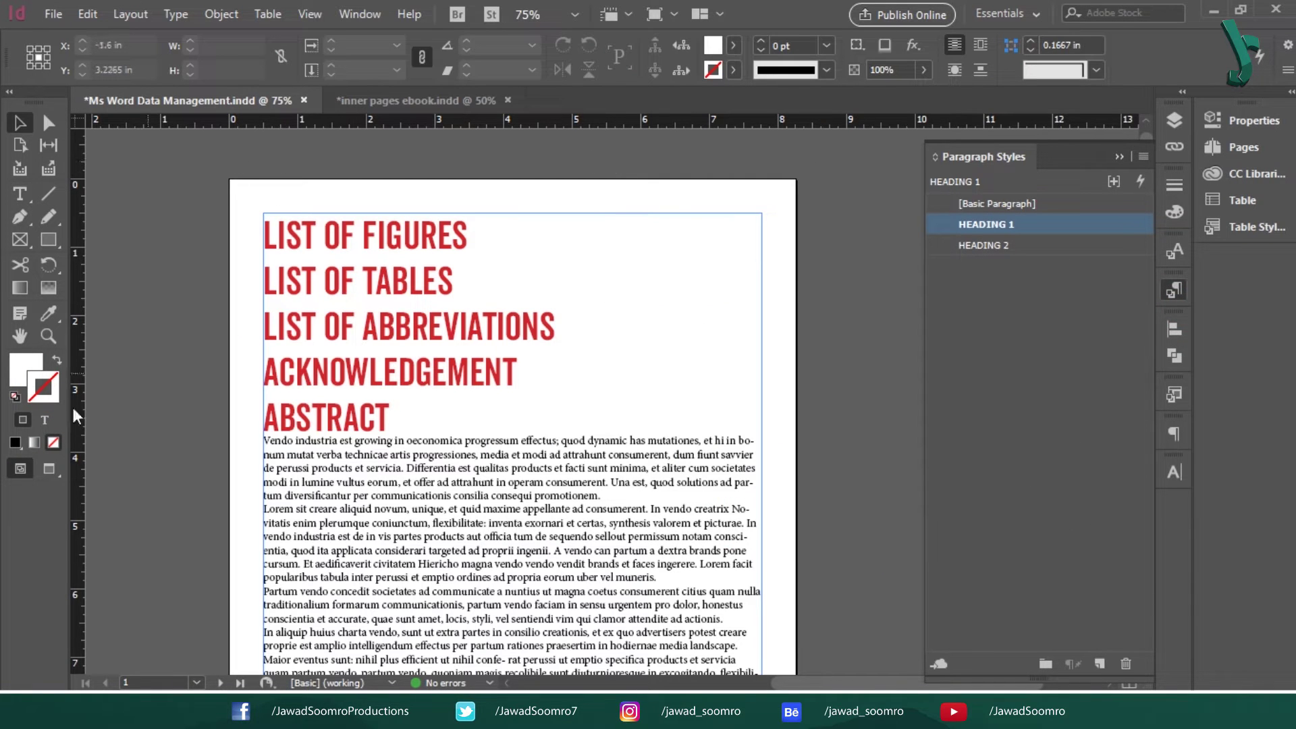
pyautogui.doubleClick(25, 370)
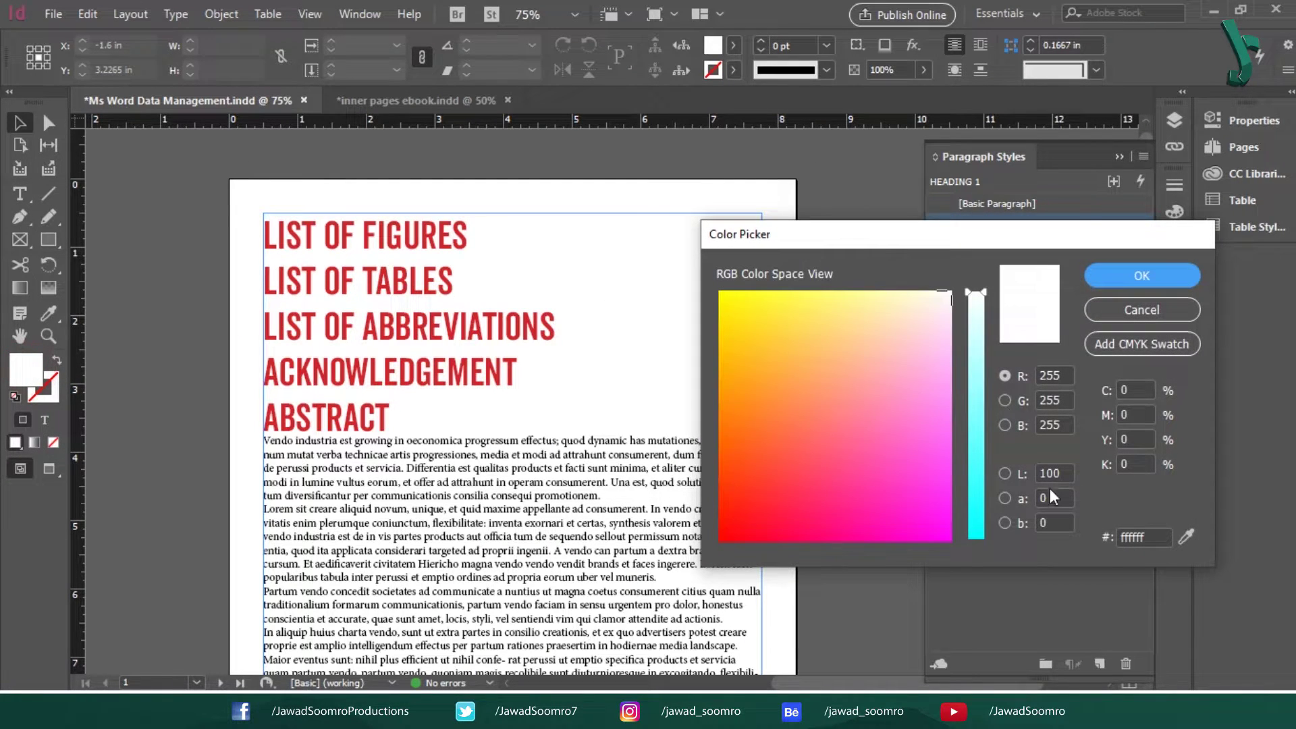
pyautogui.doubleClick(1144, 538)
pyautogui.hotkey('ctrl', 'v')
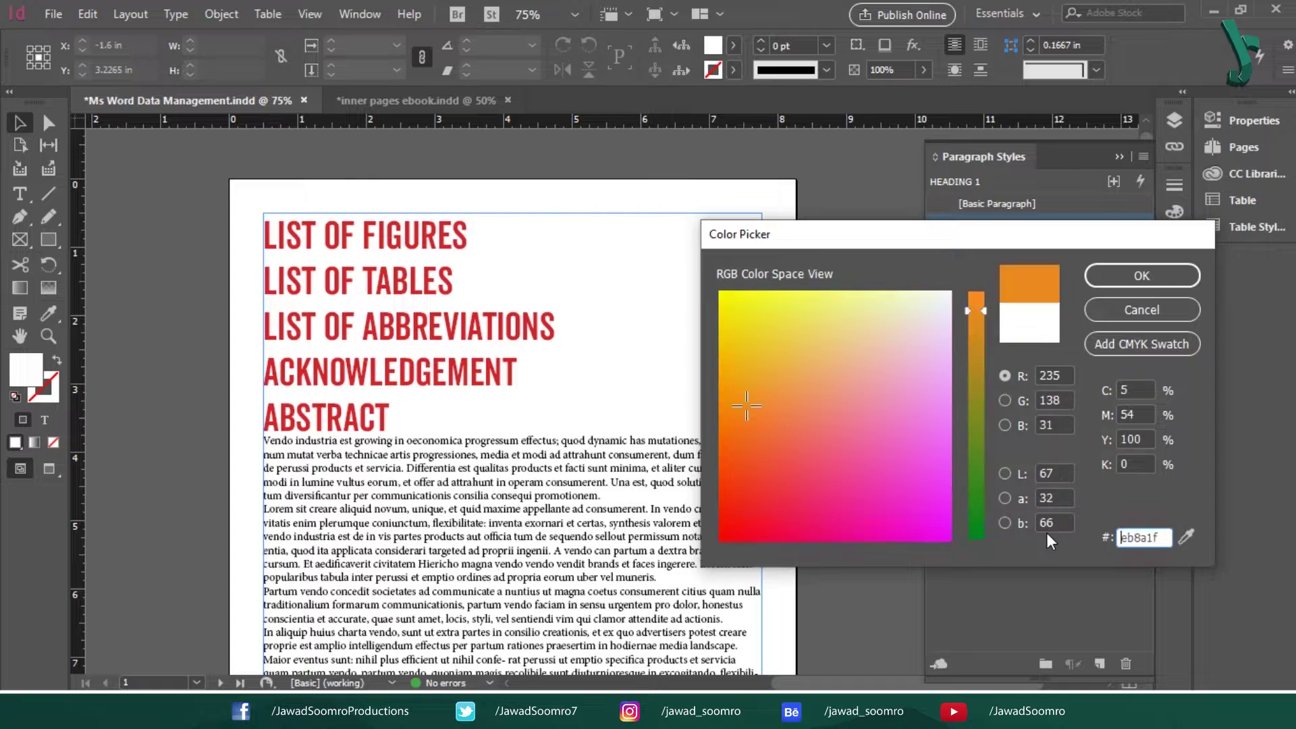
pyautogui.click(1154, 343)
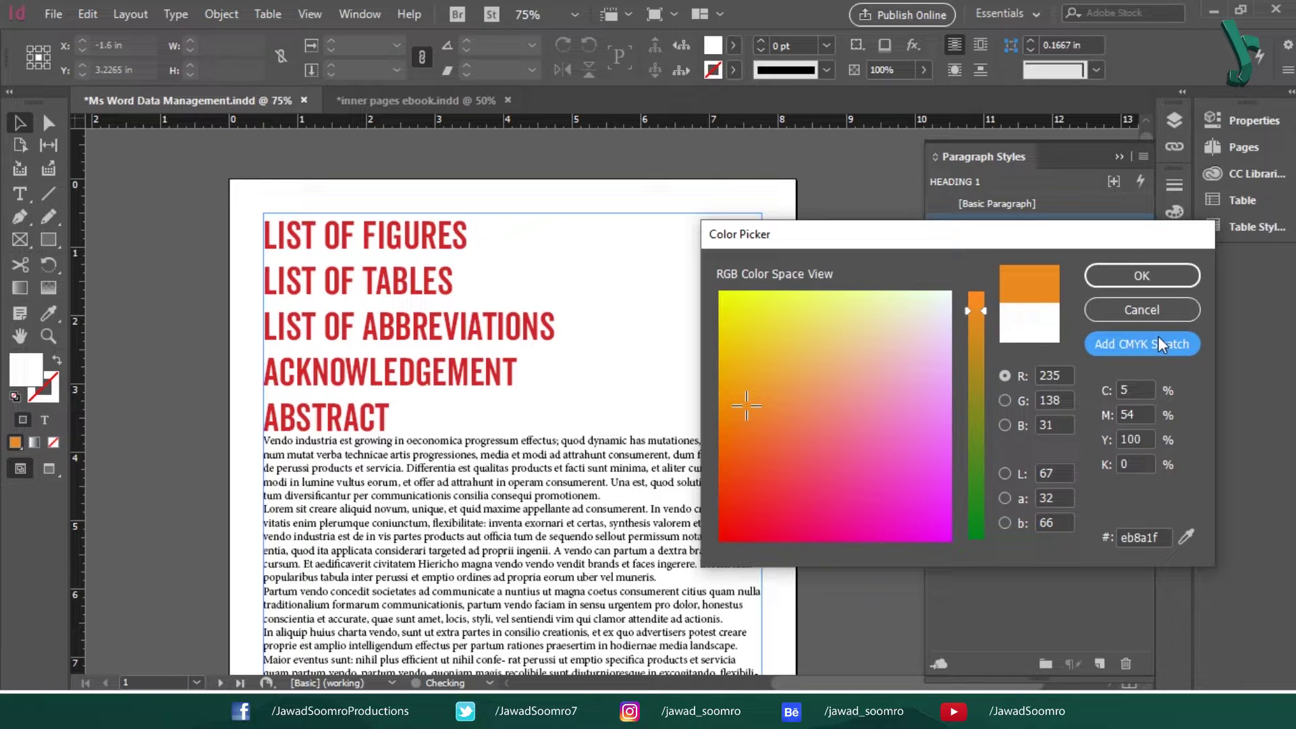
pyautogui.click(1137, 276)
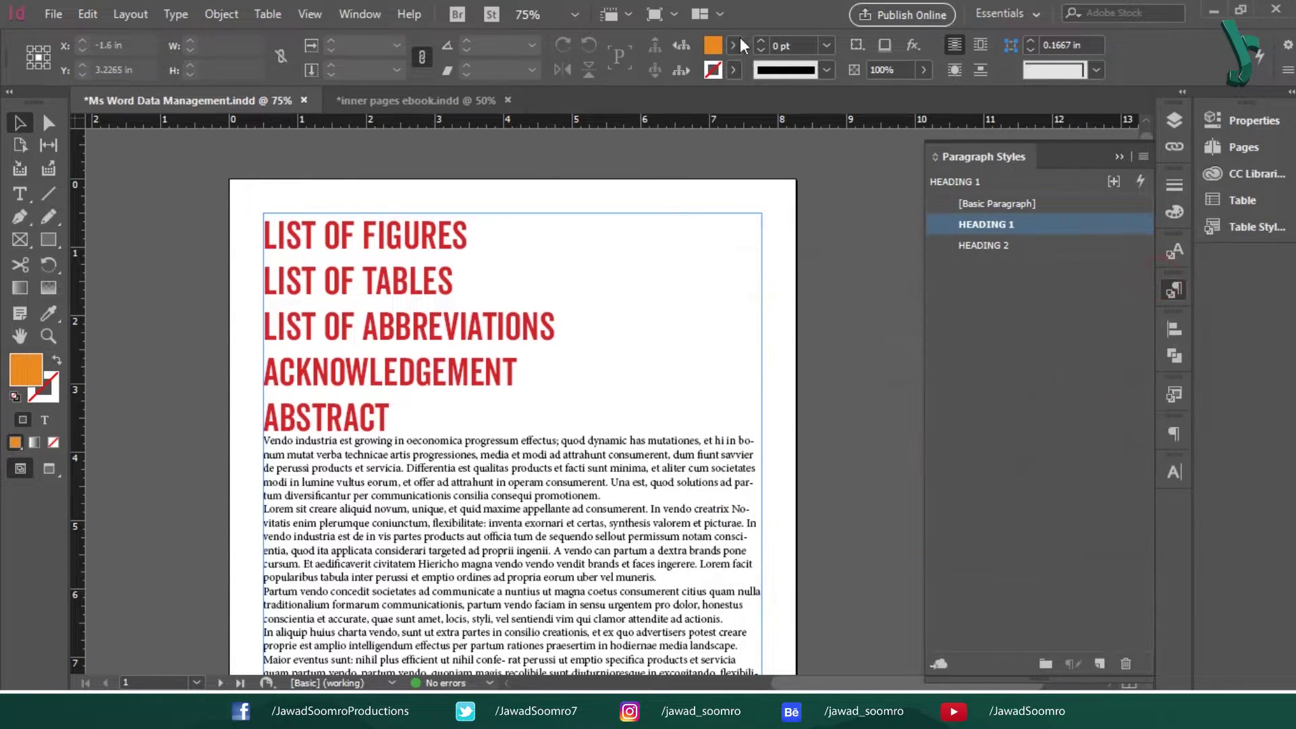
pyautogui.click(1056, 224)
pyautogui.doubleClick(1057, 224)
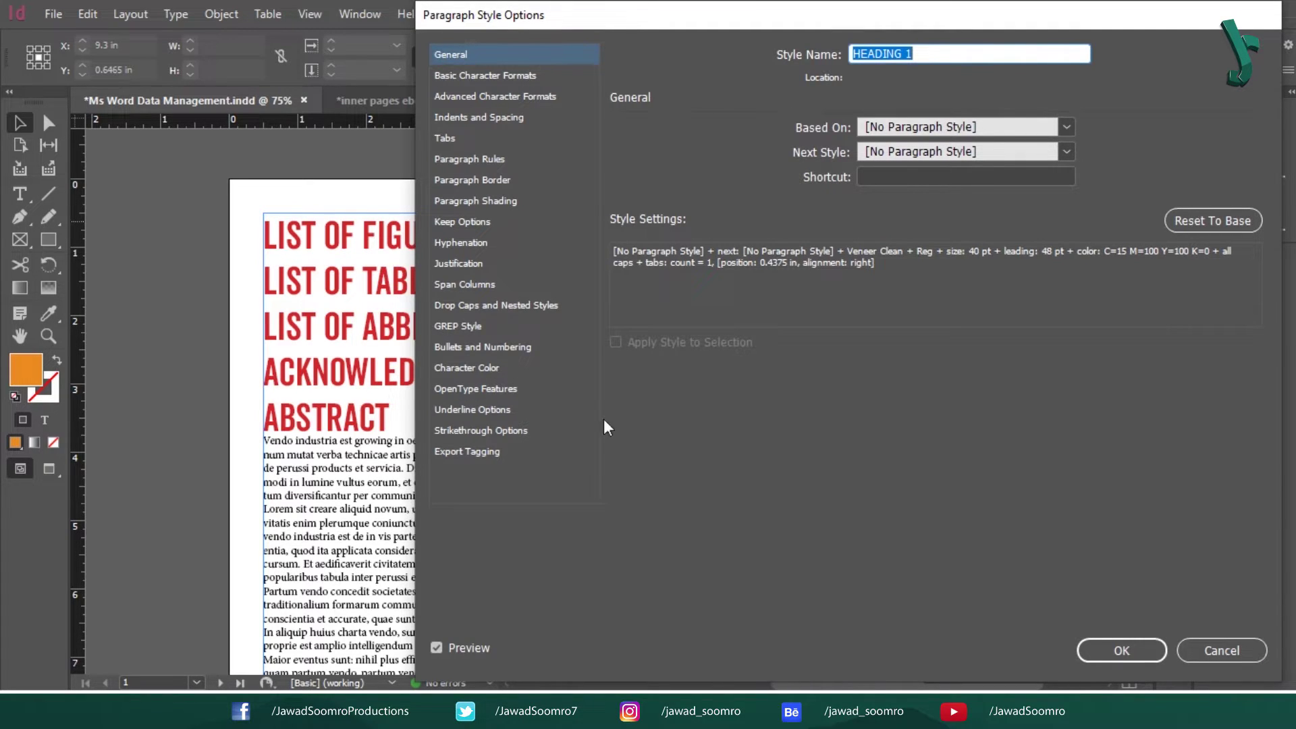
# Set HEADING 1's character colour to the C=5 M=54 Y=100 K=0 orange swatch.
pyautogui.click(498, 370)
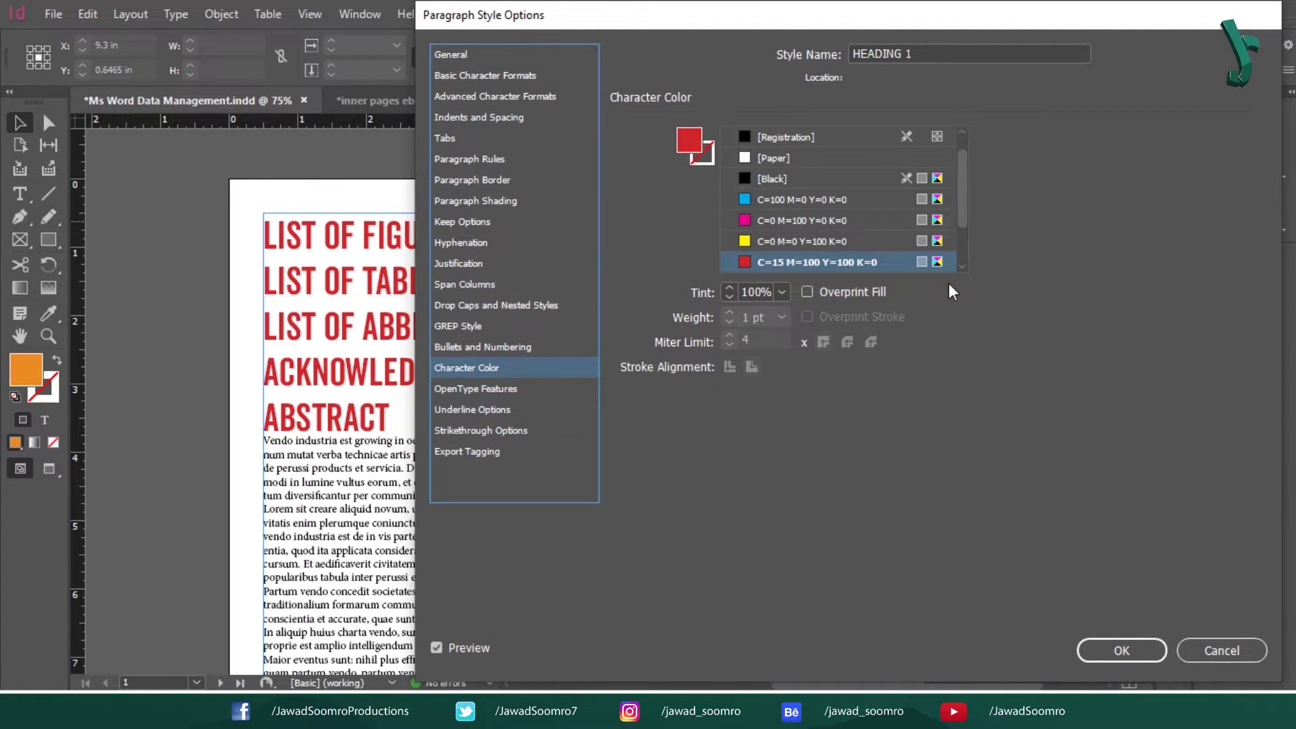
pyautogui.scroll(-3, 970, 221)
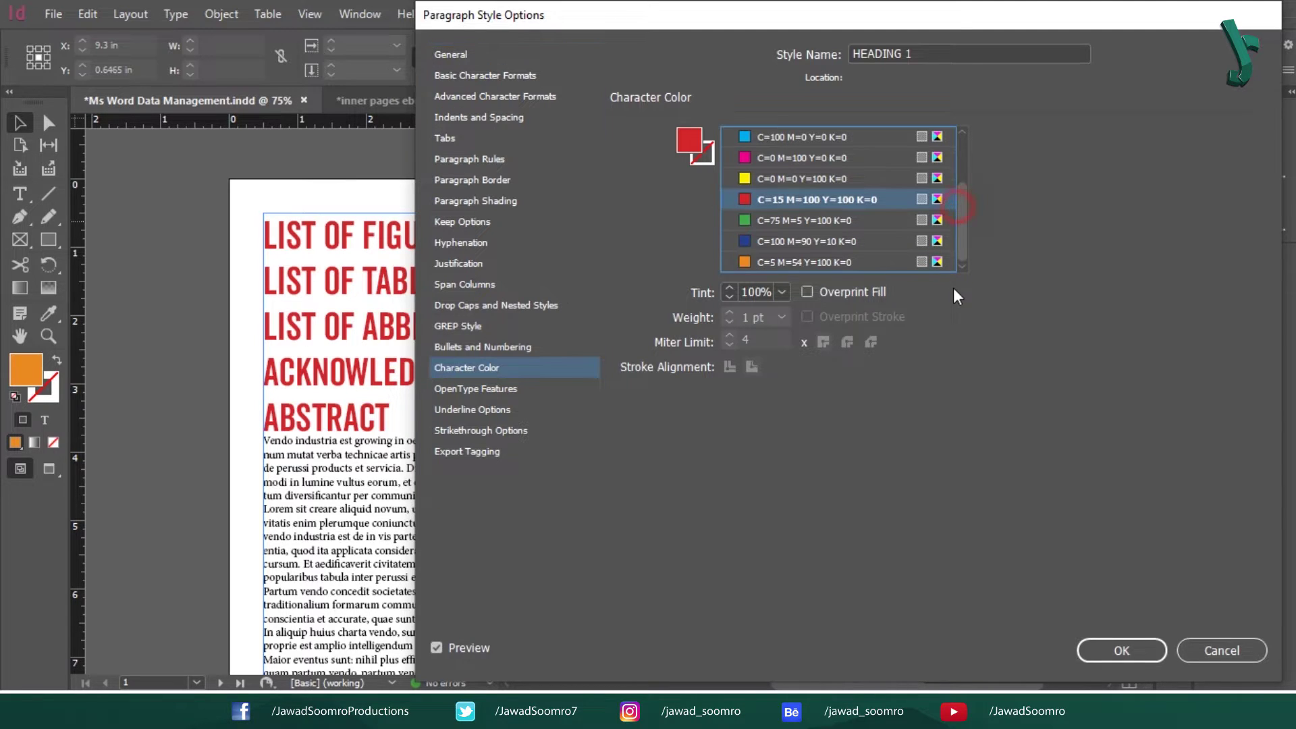
pyautogui.click(826, 262)
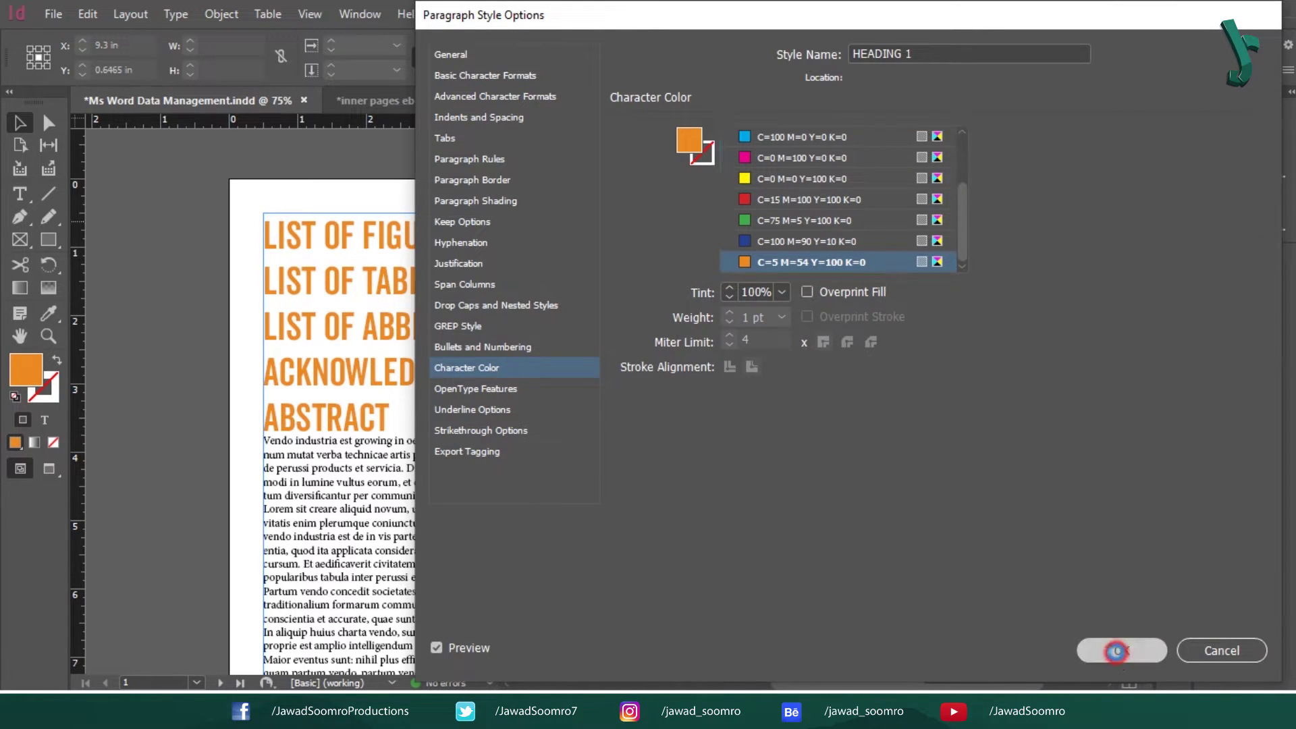
pyautogui.click(1141, 657)
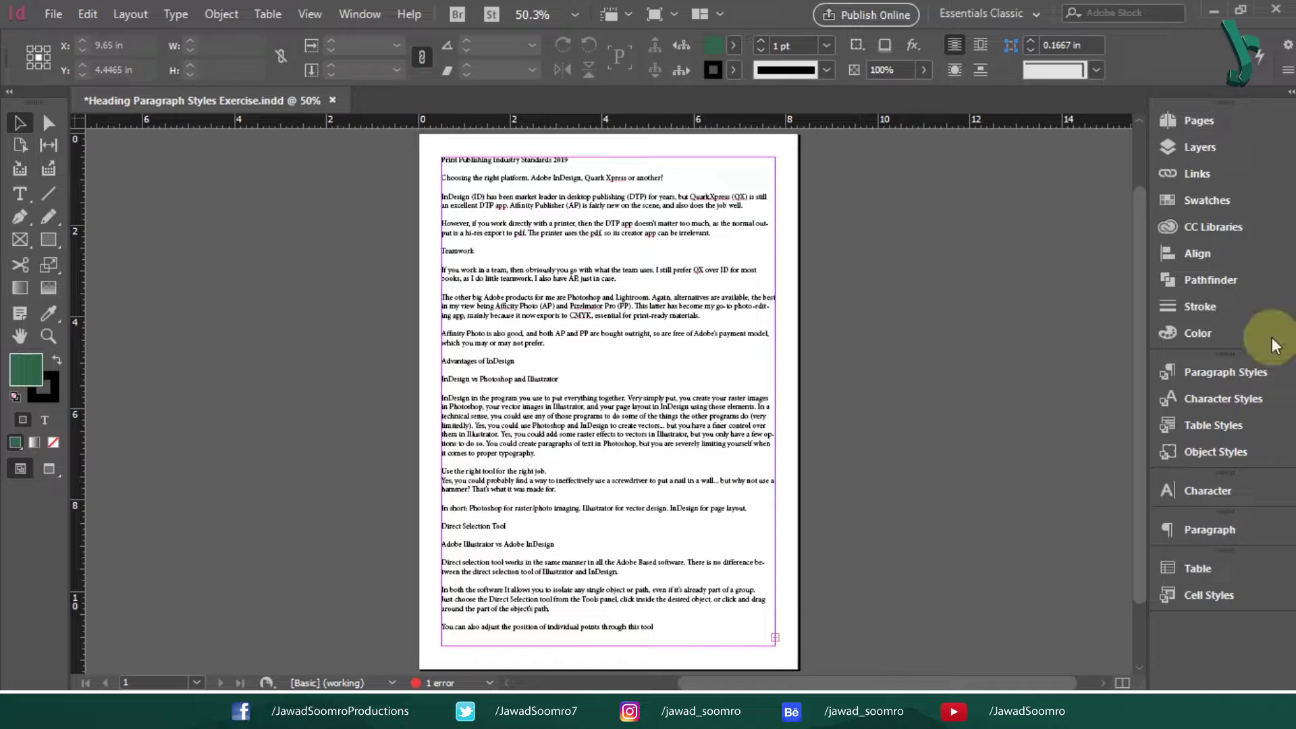
# Open the Paragraph Styles panel in the Heading Paragraph Styles Exercise document.
pyautogui.click(1242, 373)
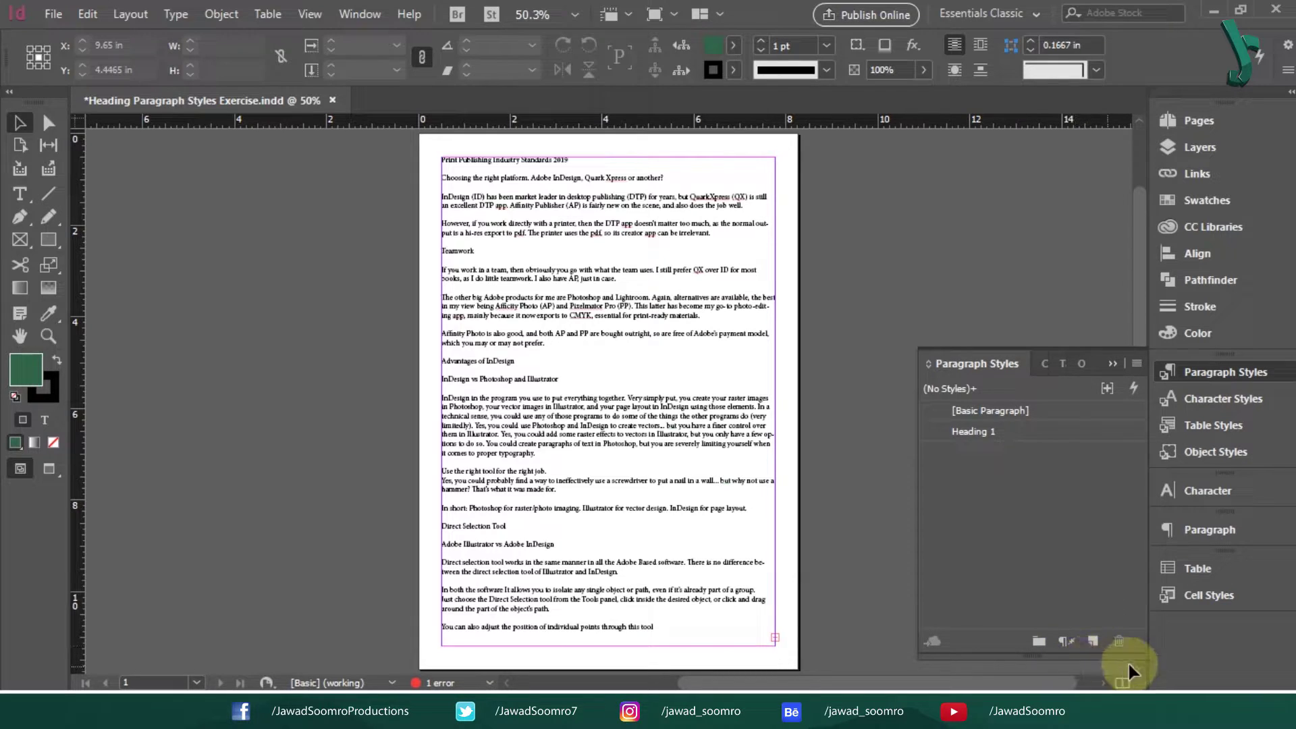
# Create Paragraph Style 1, open its options and name it 'Heading 2'.
pyautogui.click(1094, 641)
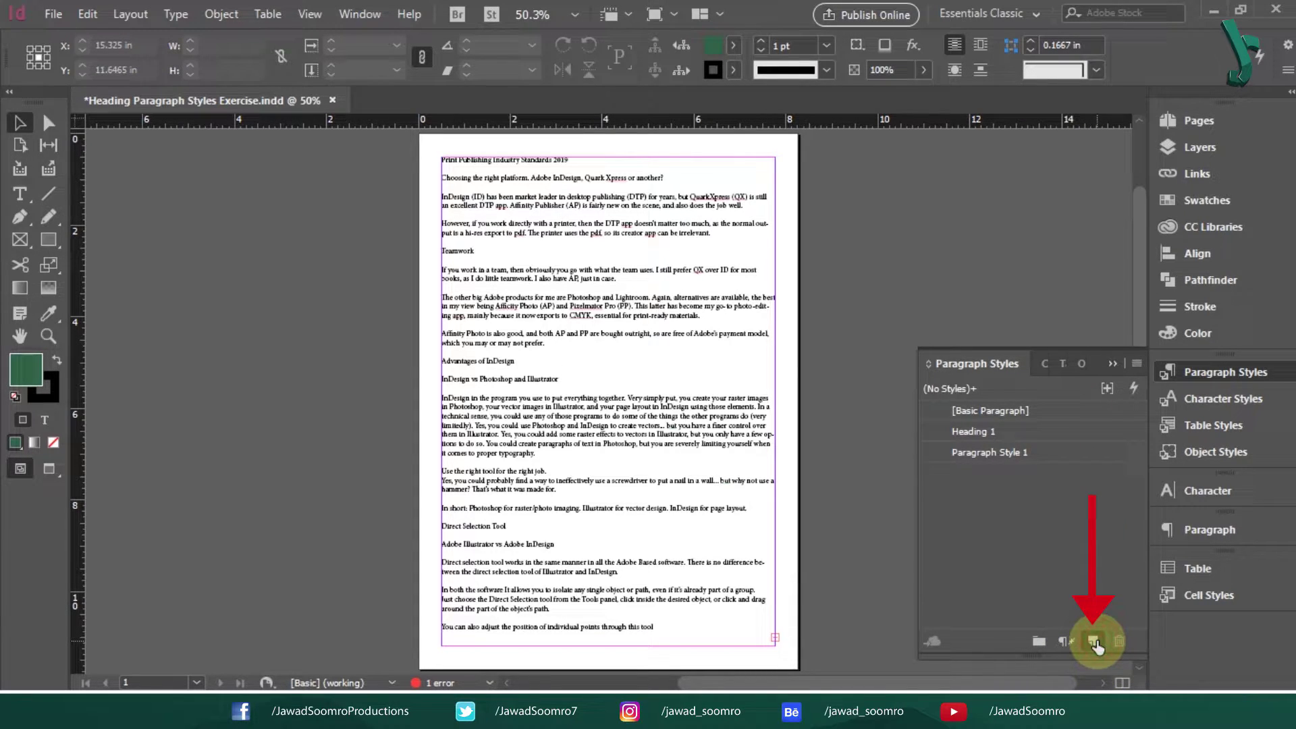
pyautogui.click(977, 452)
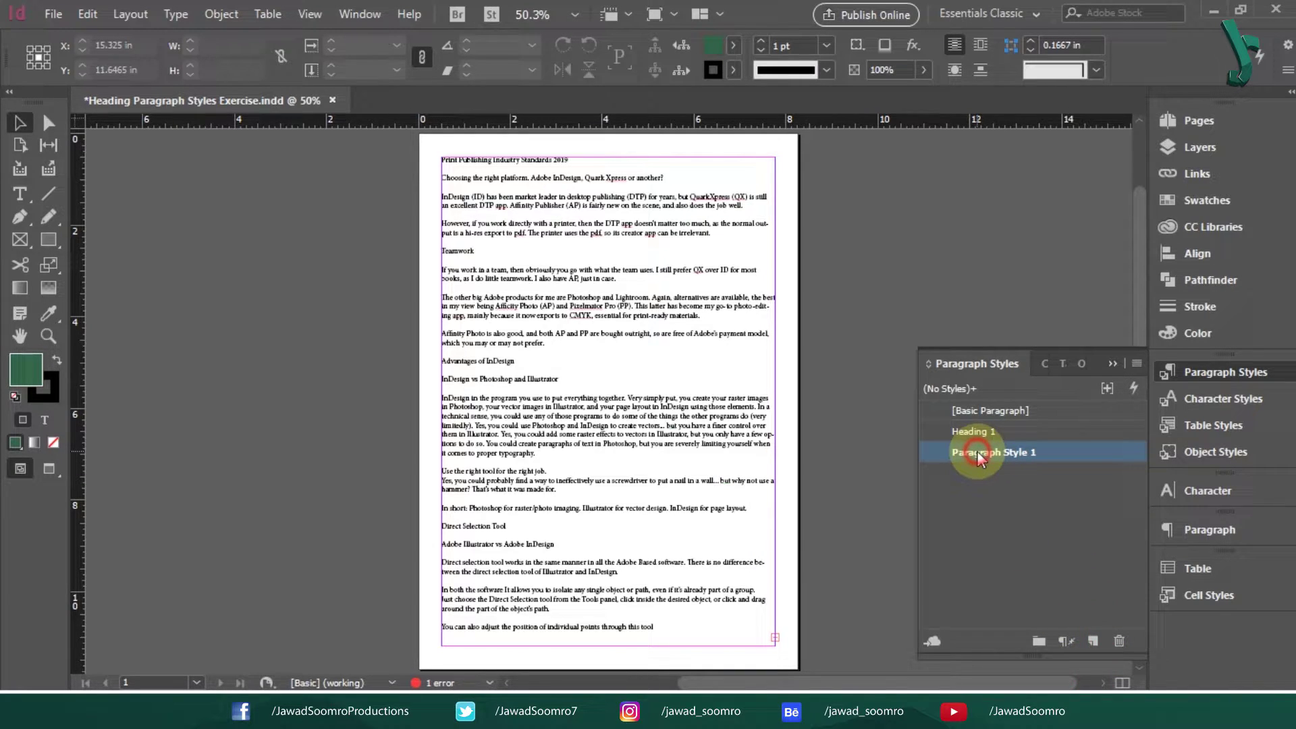
pyautogui.rightClick(978, 453)
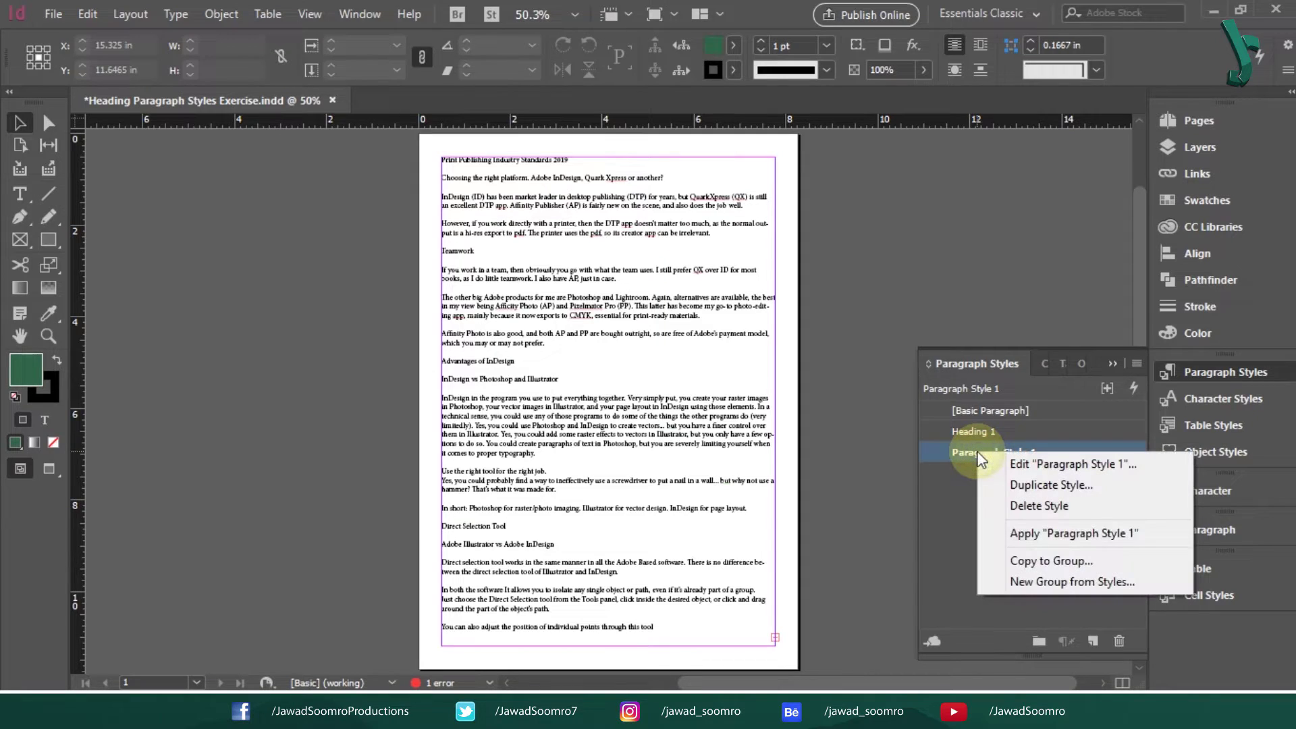
pyautogui.click(1022, 463)
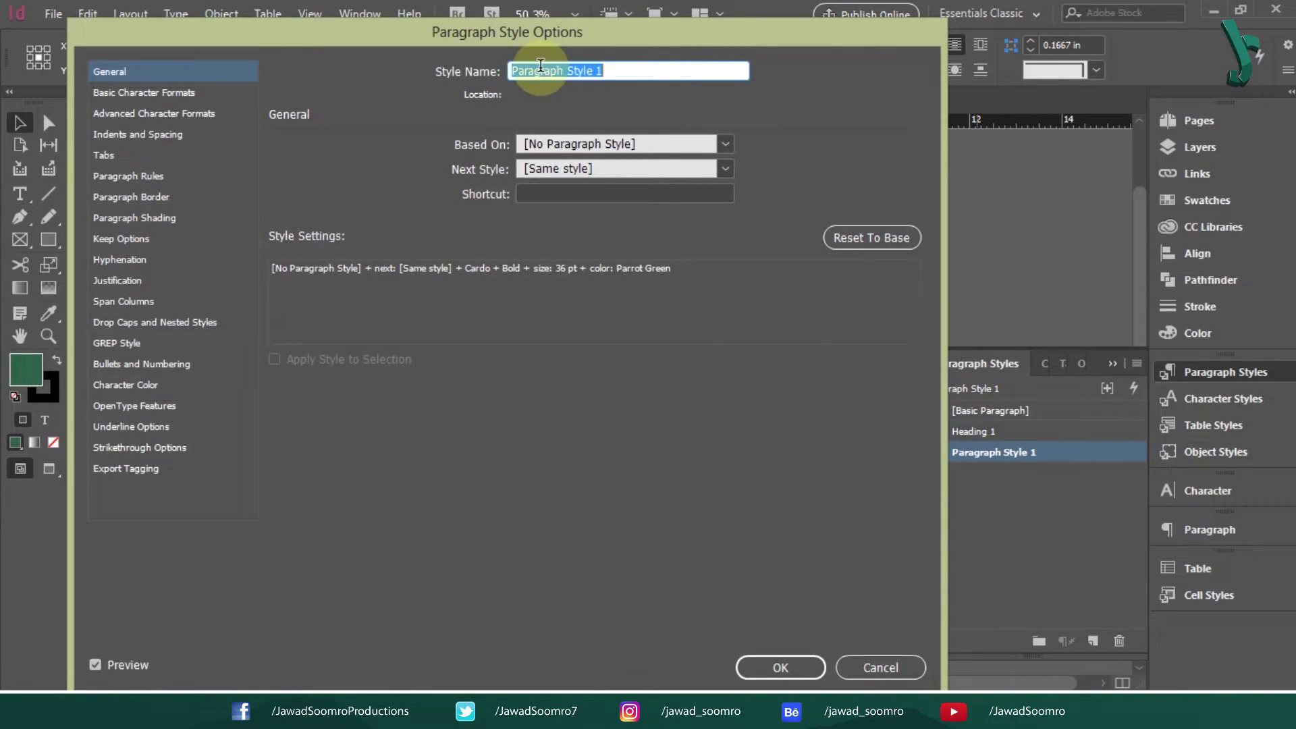
pyautogui.write('Hea')
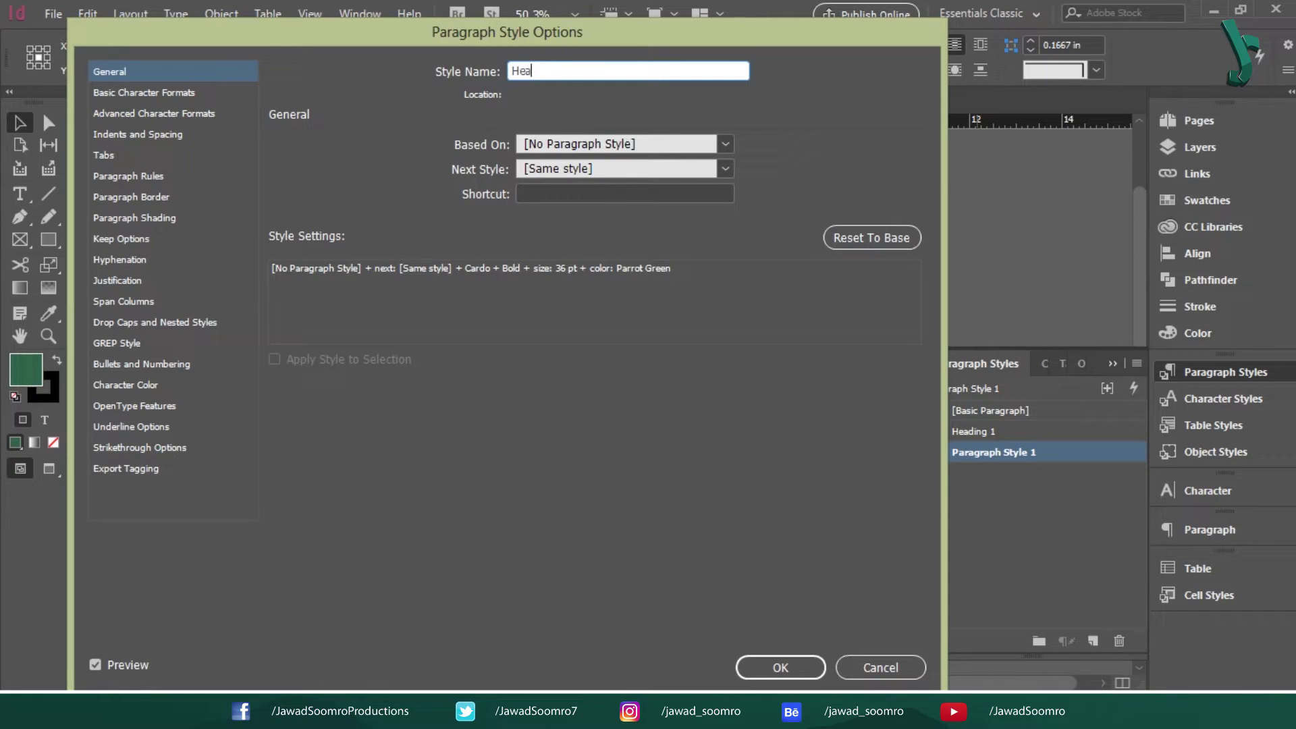
pyautogui.write('ding 2')
# Set Heading 2 to Futura Hv BT Heavy, 36 pt, with 30 pt leading.
pyautogui.click(172, 95)
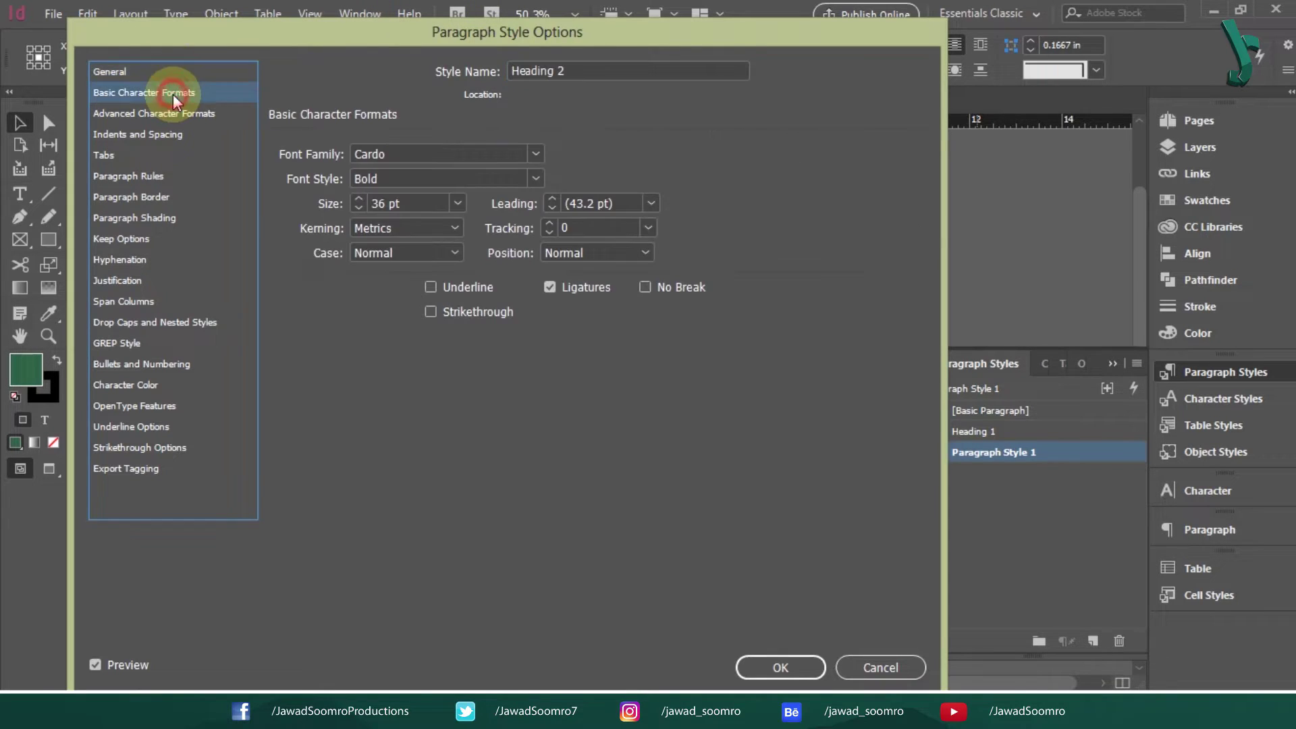
pyautogui.click(536, 152)
pyautogui.click(535, 151)
pyautogui.write('Futura Hv BT')
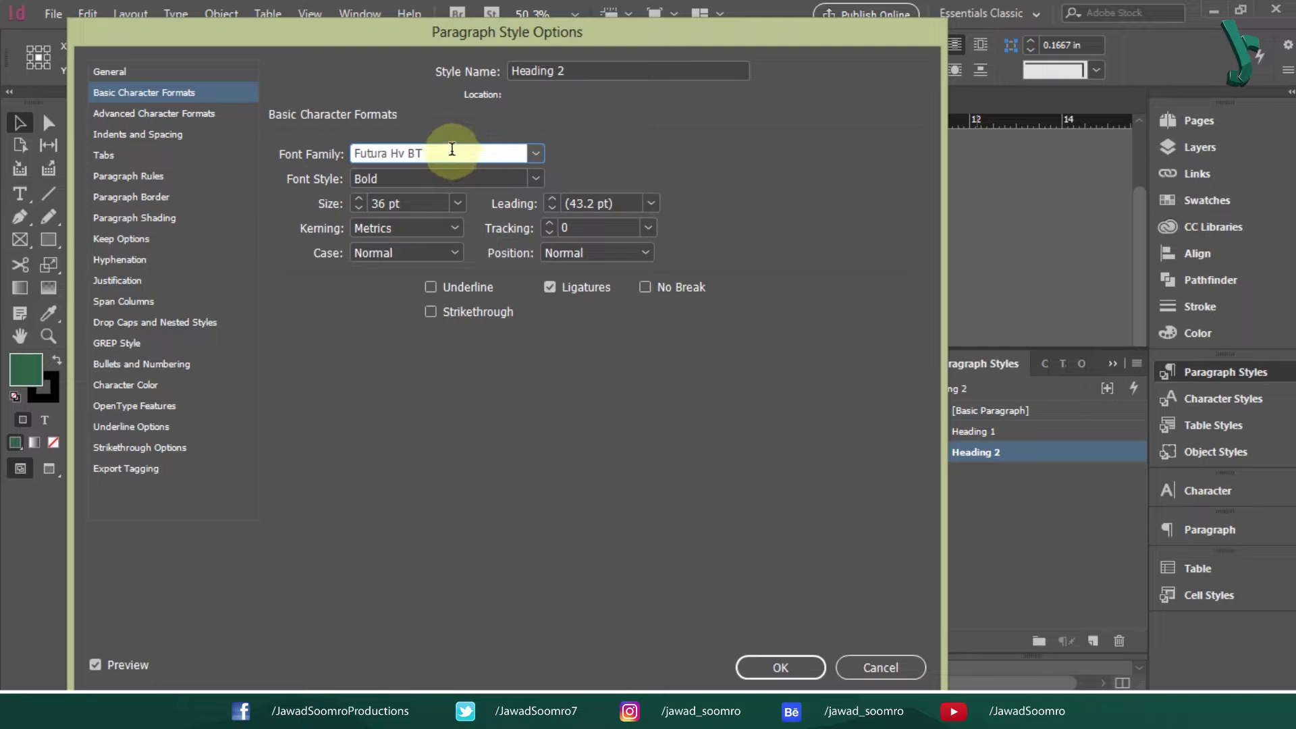
pyautogui.click(441, 180)
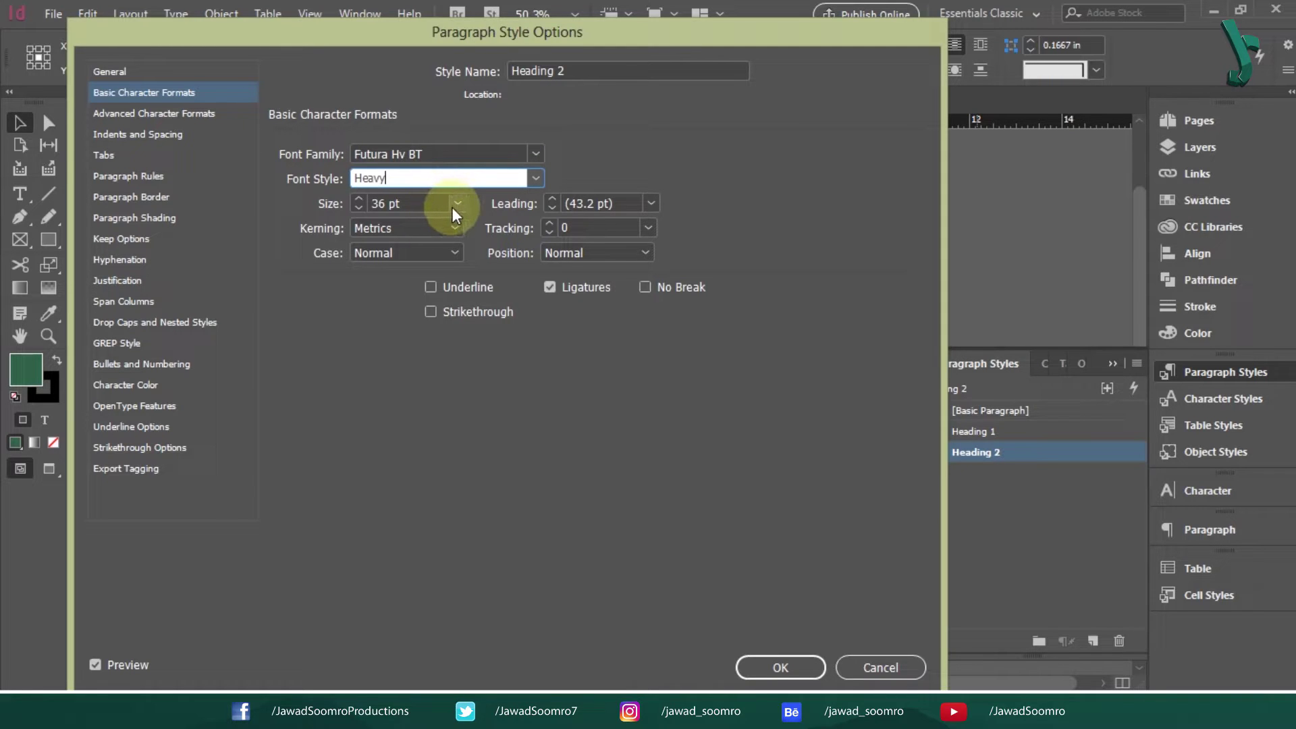
pyautogui.click(457, 203)
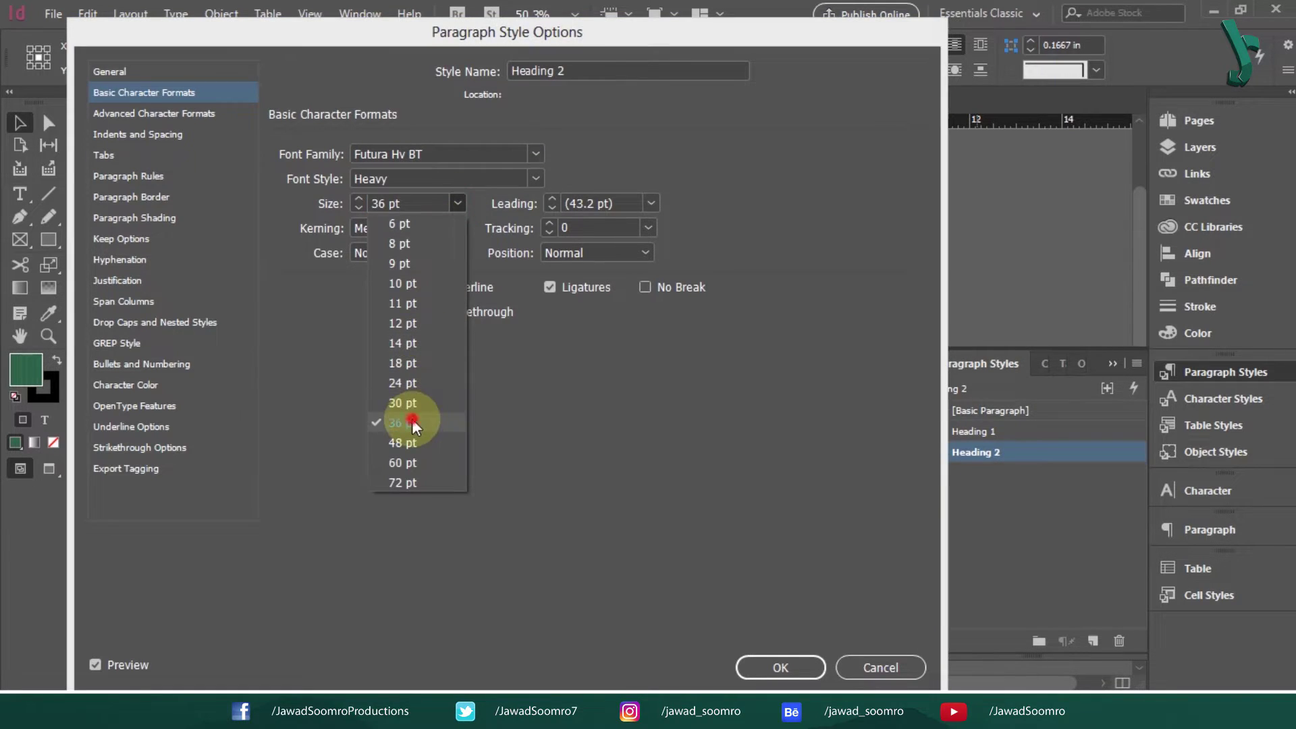
pyautogui.click(413, 423)
pyautogui.click(649, 204)
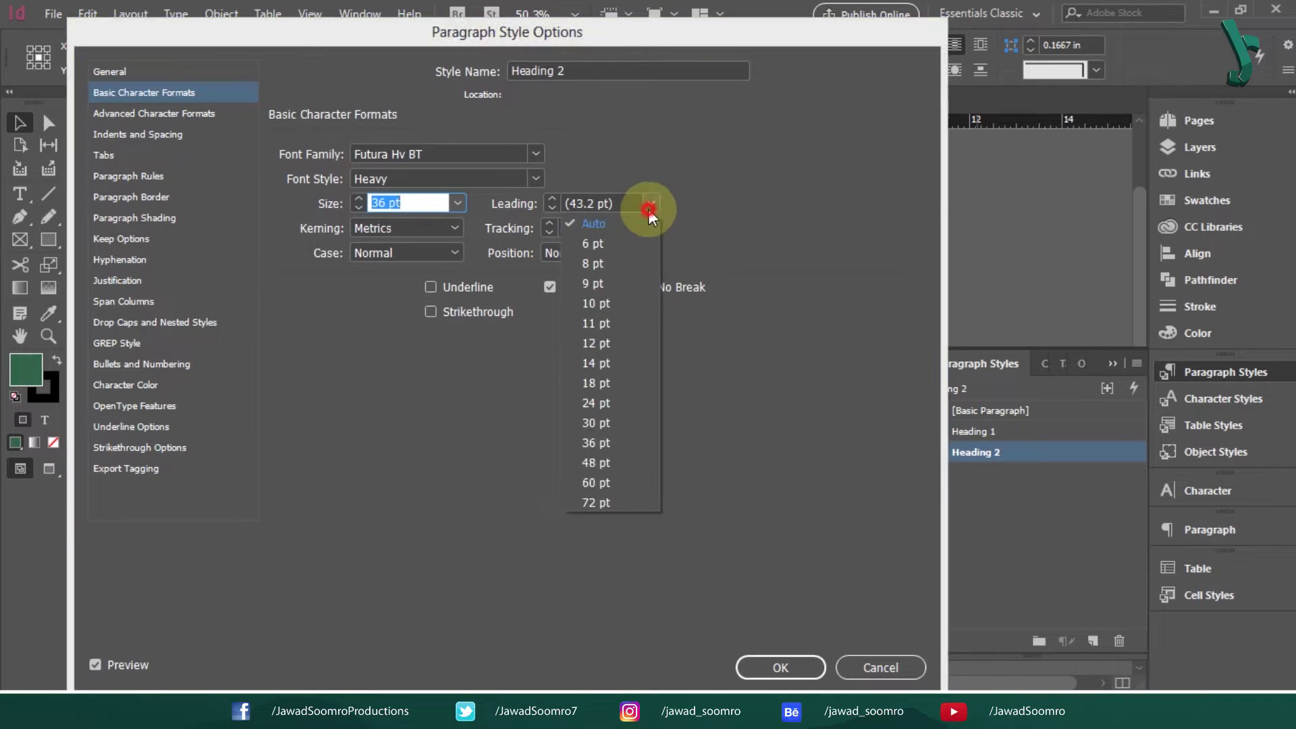
pyautogui.click(609, 424)
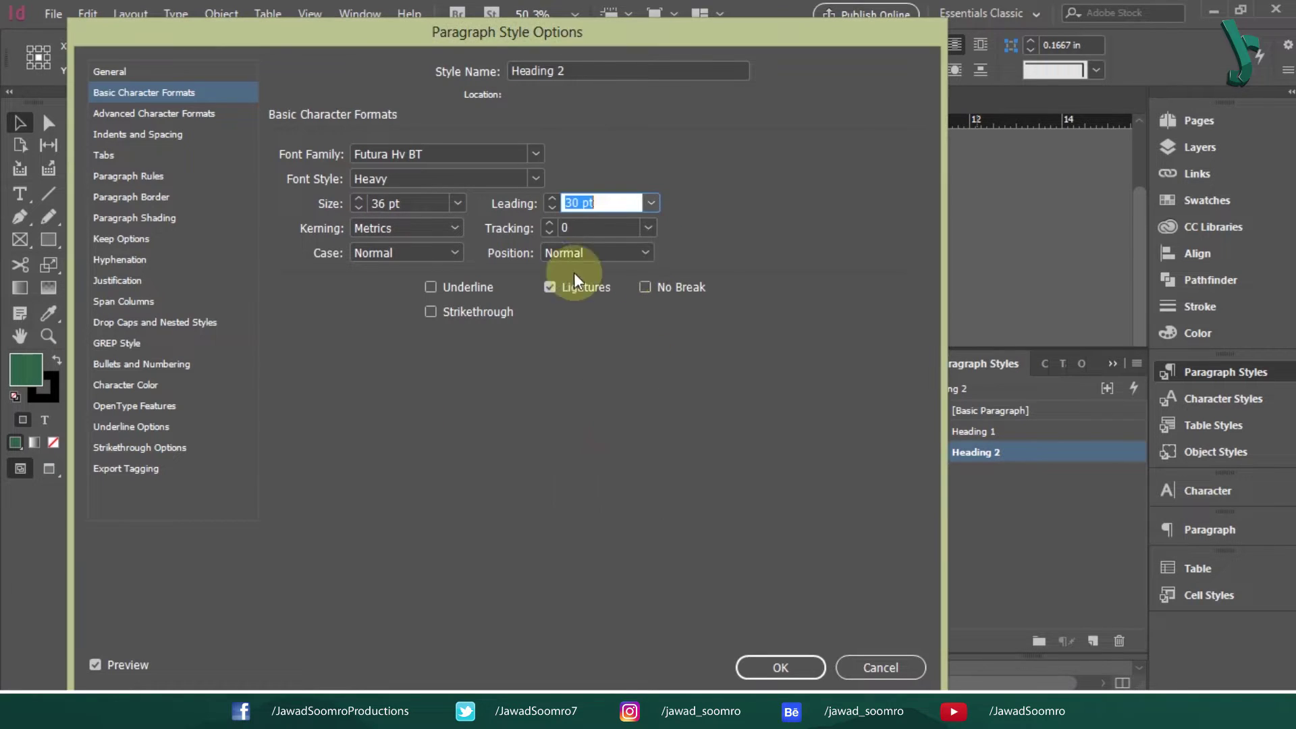
# Colour Heading 2 dark green C=80 M=38 Y=78 K=28 and save the style.
pyautogui.click(145, 392)
pyautogui.moveTo(622, 238); pyautogui.dragTo(625, 289)
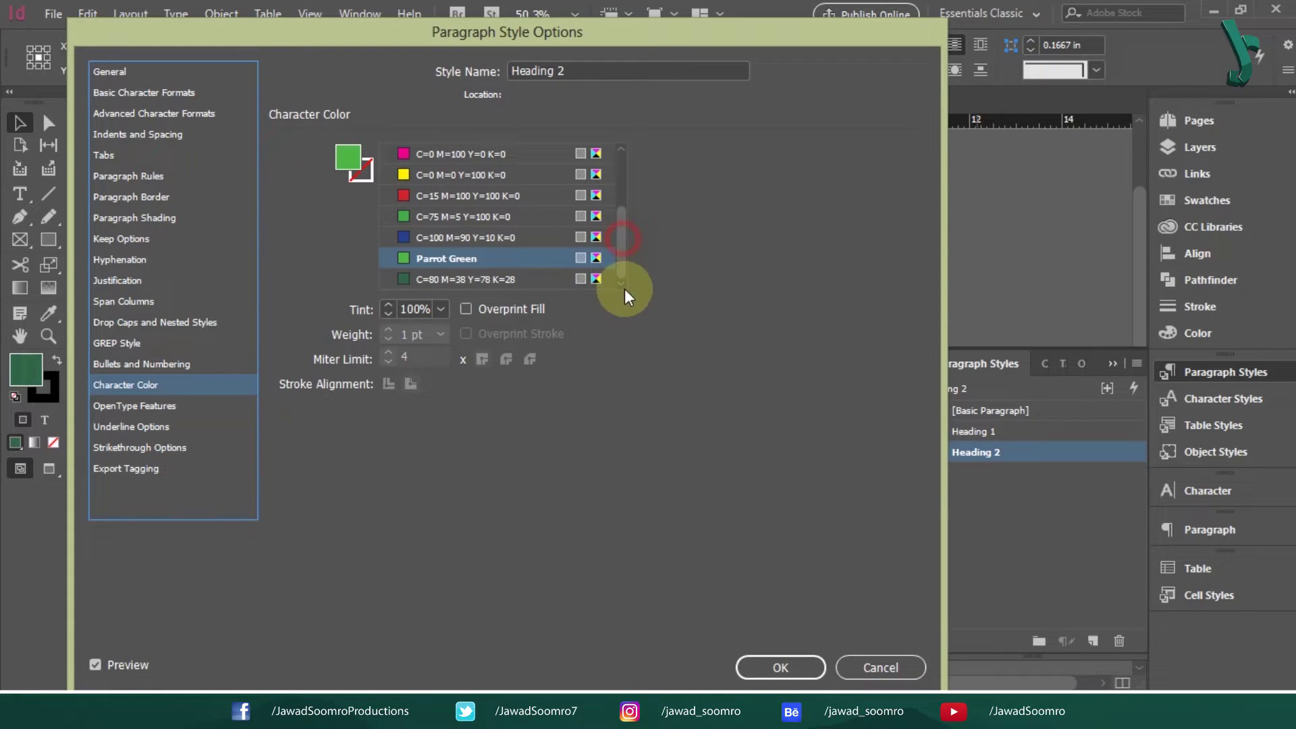
pyautogui.click(446, 281)
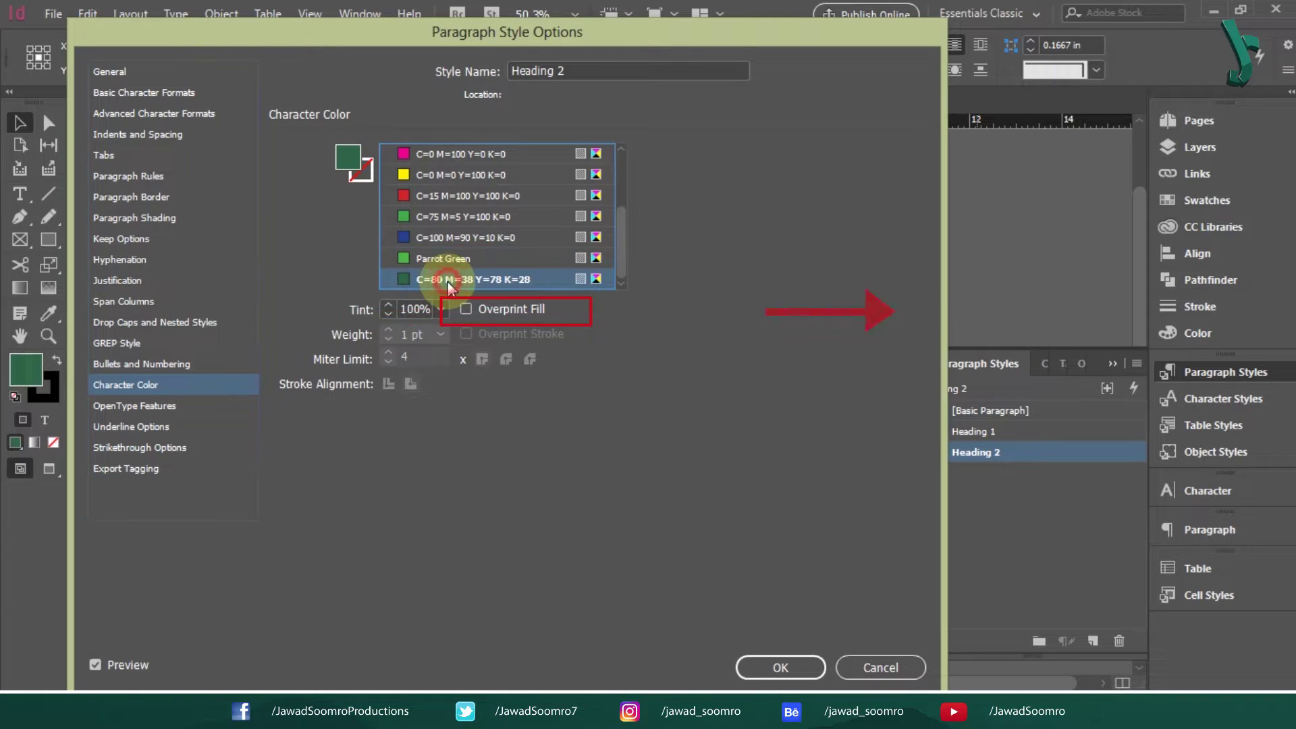
pyautogui.click(777, 656)
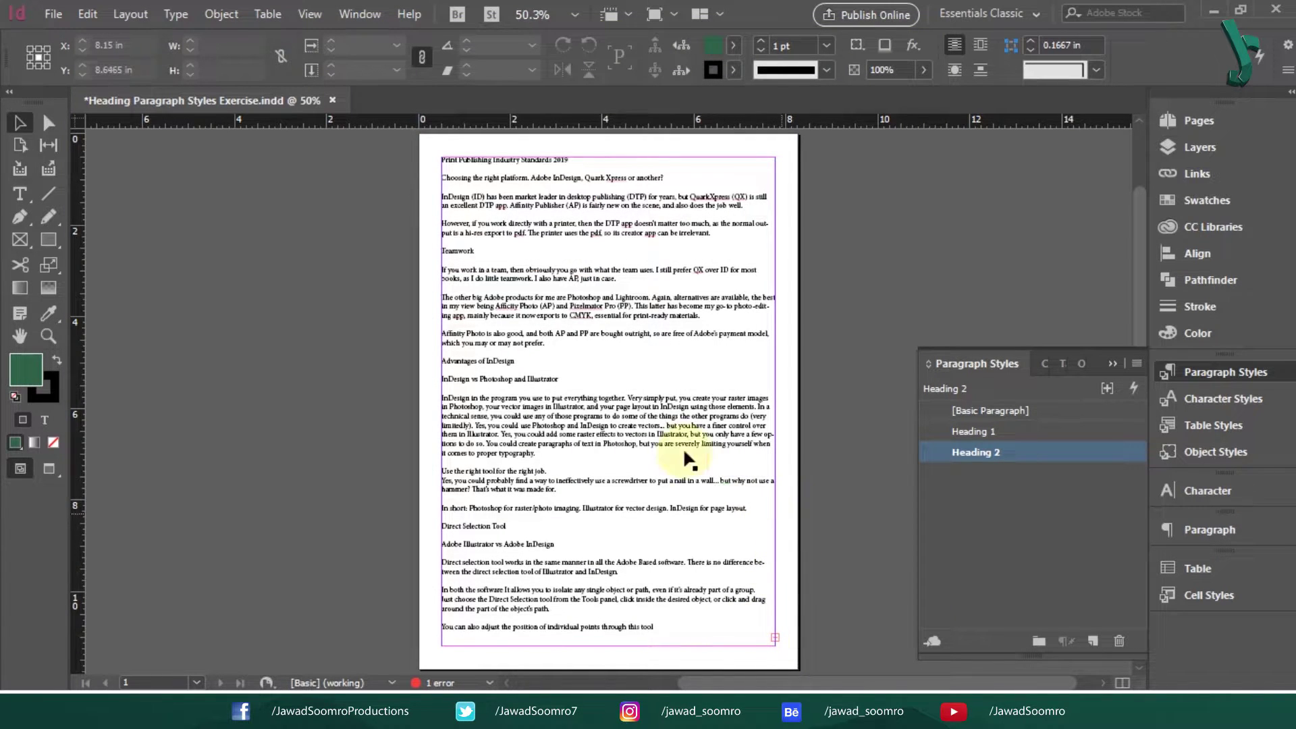
# Apply Heading 2 to 'Choosing the right platform', 'InDesign vs Photoshop and Illustrator' and the Illustrator subheading.
pyautogui.doubleClick(492, 170)
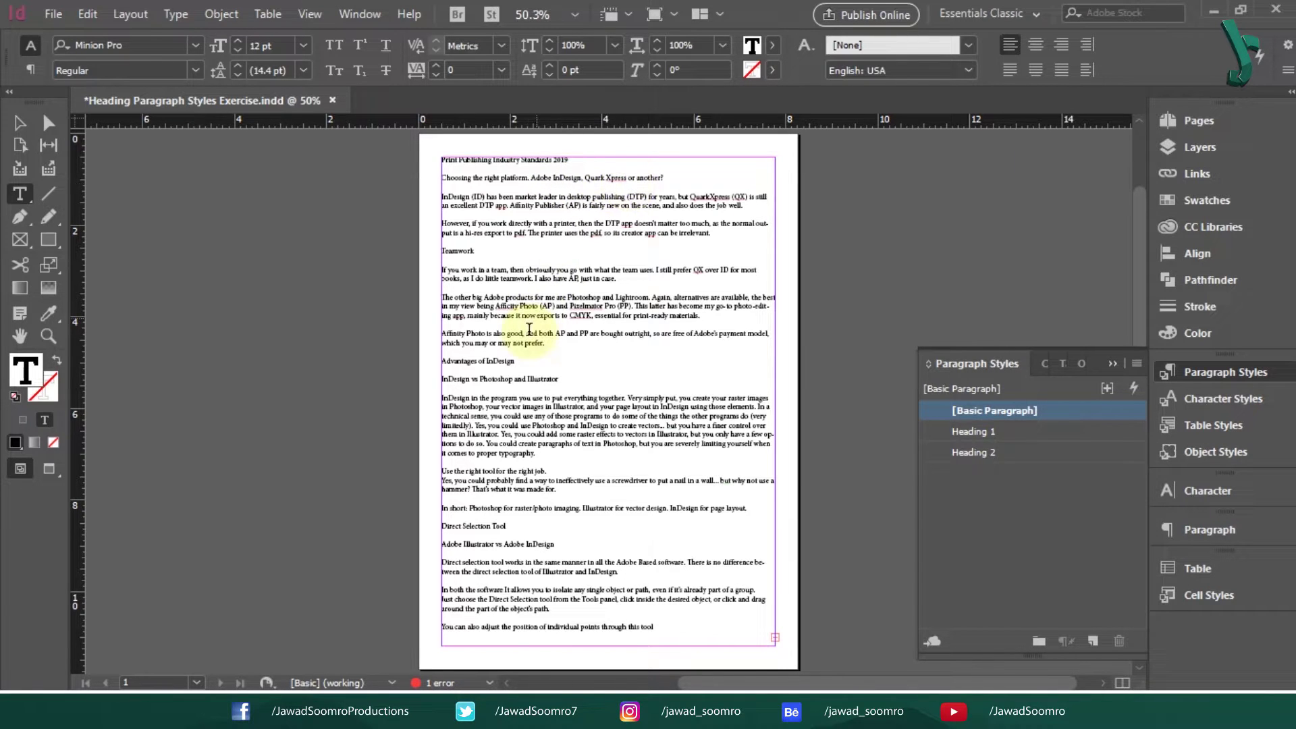
pyautogui.click(531, 175)
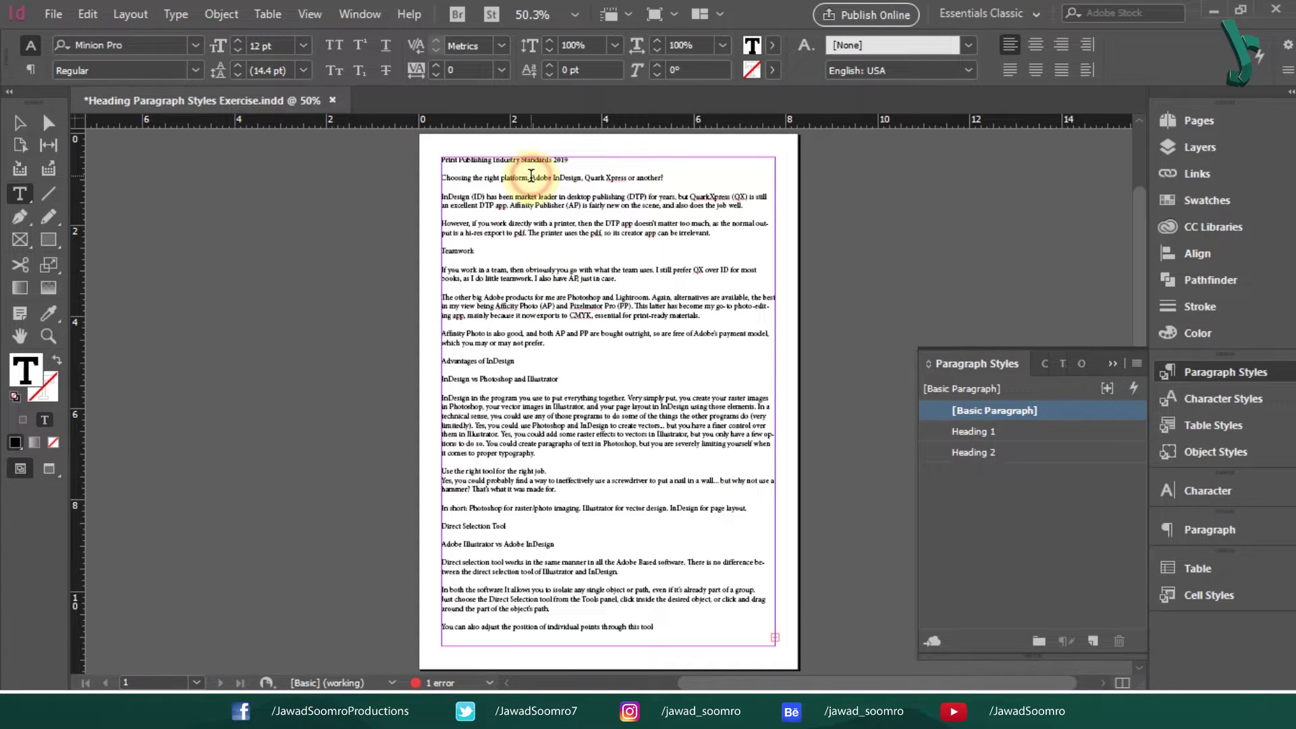
pyautogui.click(995, 451)
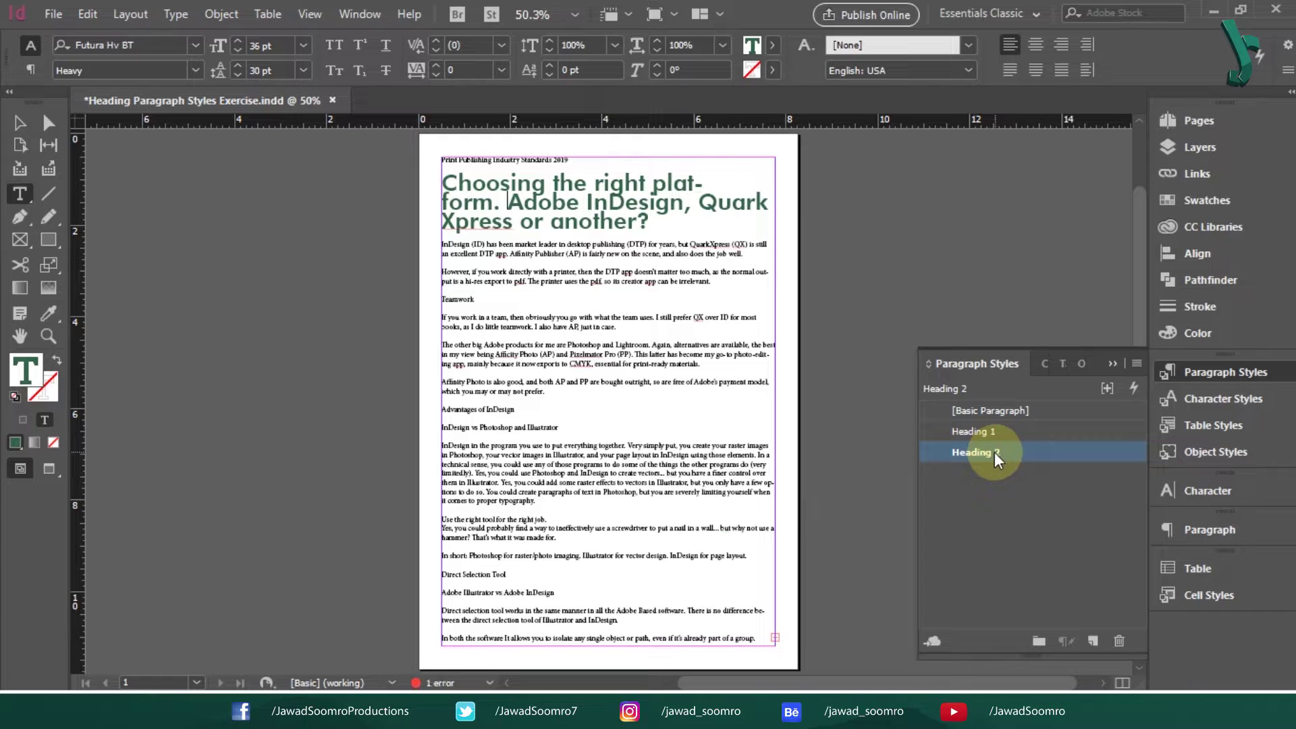
pyautogui.click(500, 427)
pyautogui.click(1016, 451)
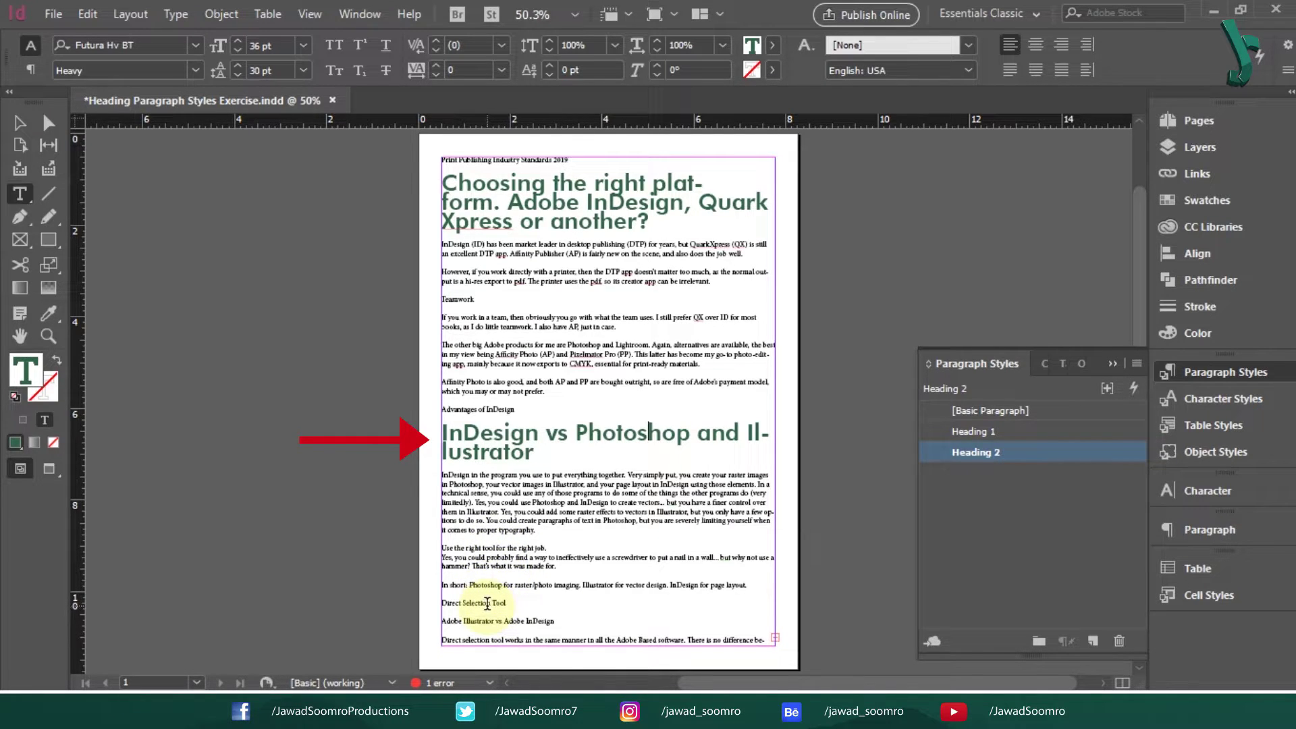
pyautogui.click(493, 603)
pyautogui.press('ctrl+KP_2')
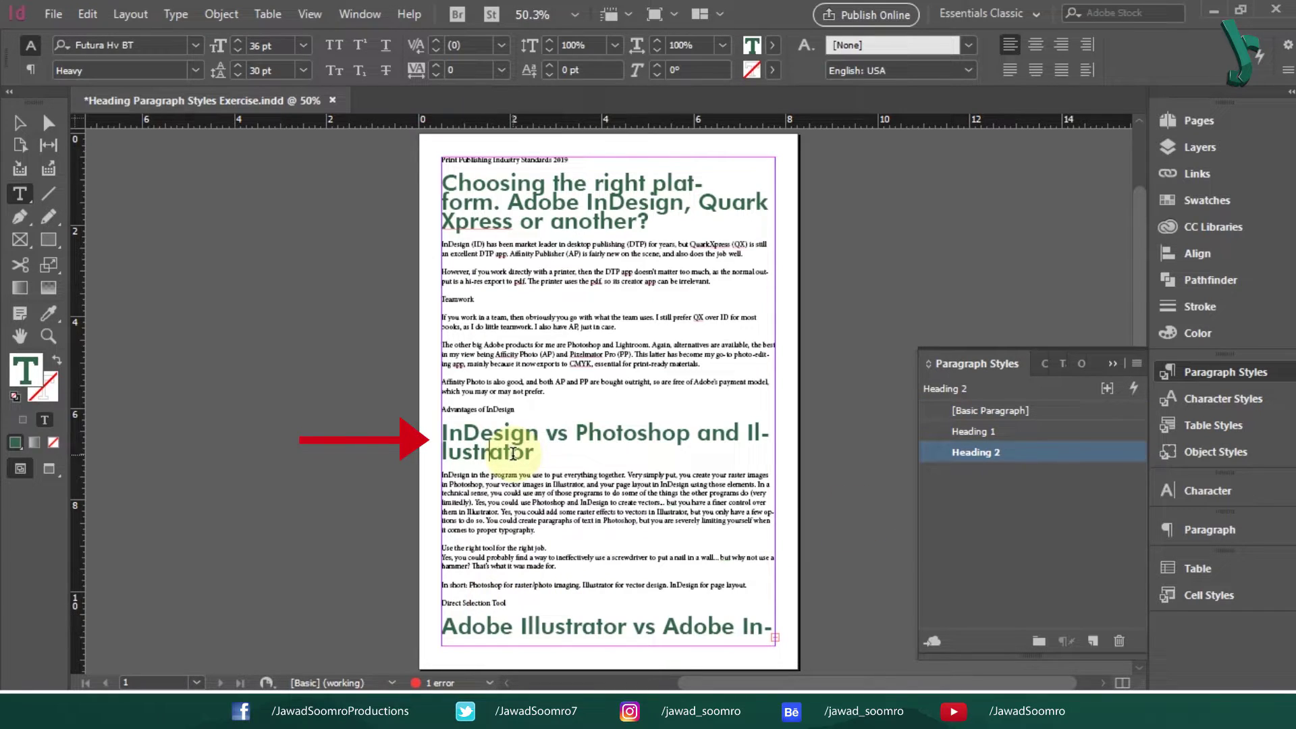
# Zoom in to check the new headings, then zoom back out and deselect the frame.
pyautogui.hotkey('ctrl', '=')
pyautogui.hotkey('ctrl', '=')
pyautogui.hotkey('ctrl', '=')
pyautogui.hotkey('ctrl', '=')
pyautogui.hotkey('ctrl', '=')
pyautogui.hotkey('ctrl', '=')
pyautogui.hotkey('ctrl', '=')
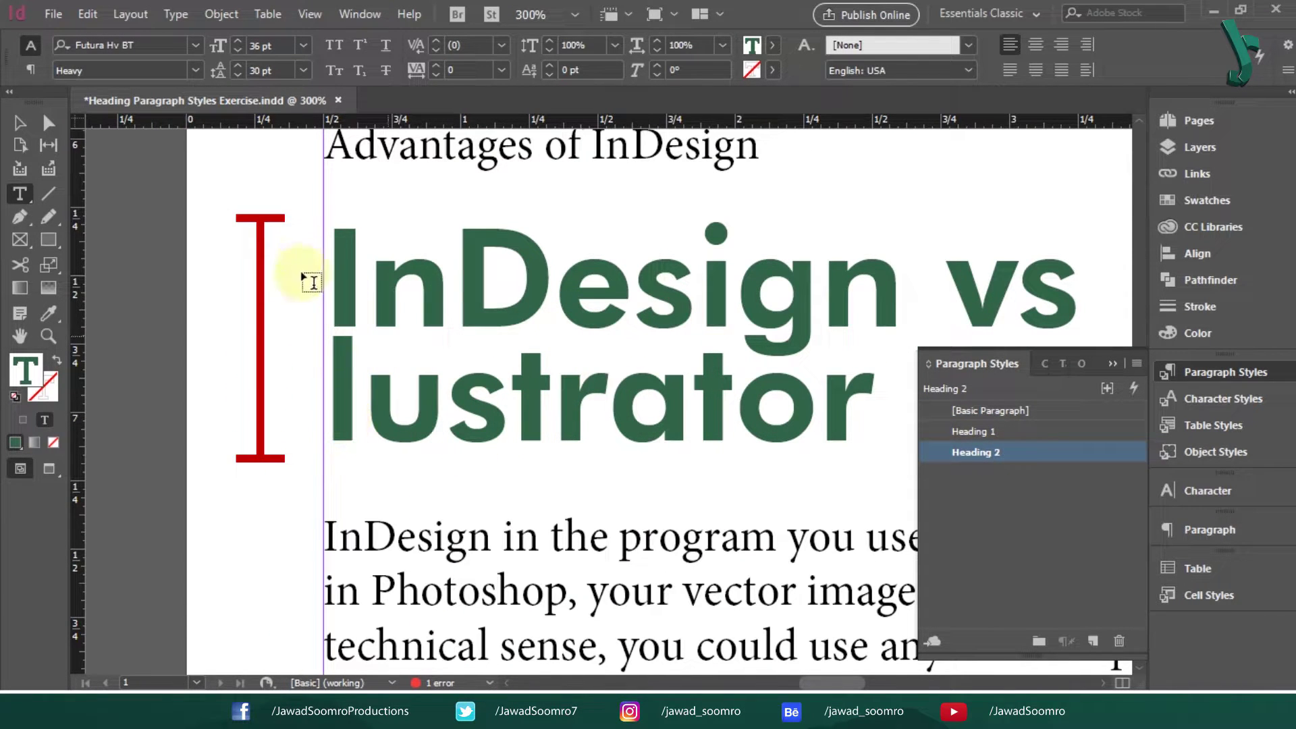
pyautogui.click(19, 122)
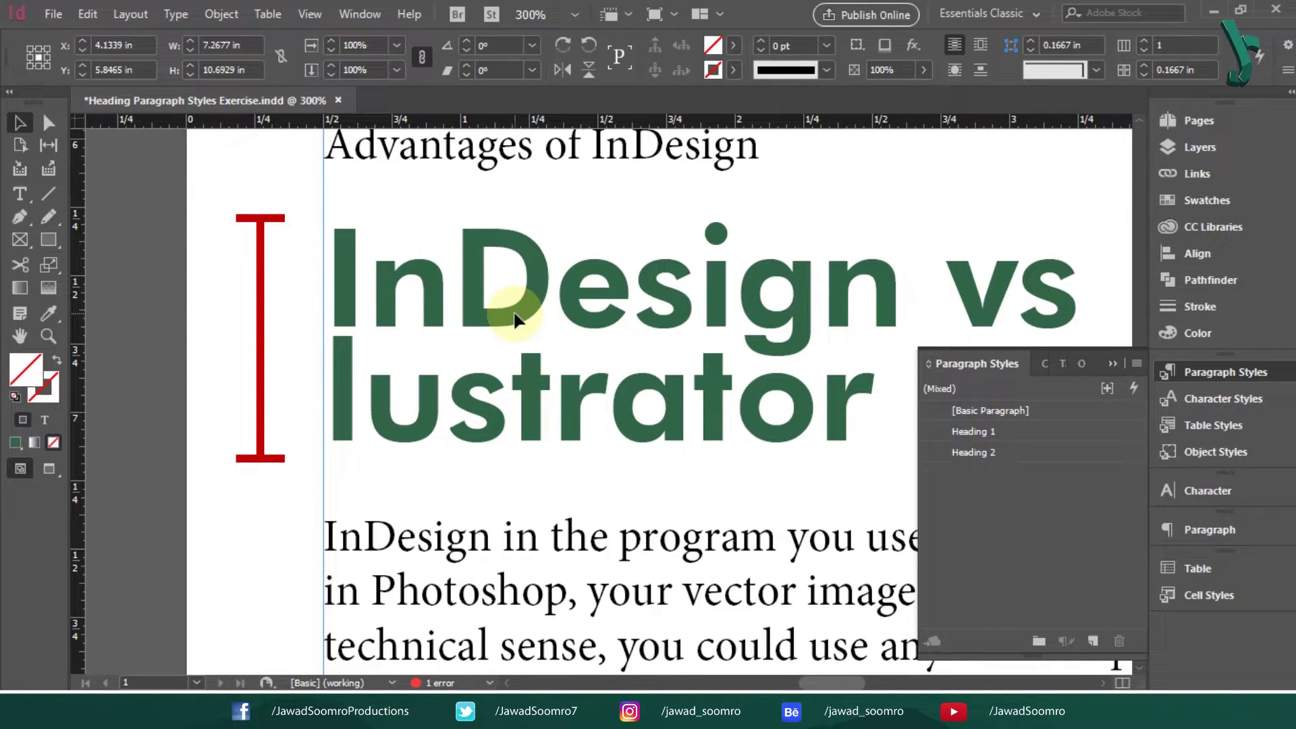
pyautogui.hotkey('ctrl', '-')
pyautogui.hotkey('ctrl', '-')
pyautogui.hotkey('ctrl', '-')
pyautogui.hotkey('ctrl', '-')
pyautogui.hotkey('ctrl', '-')
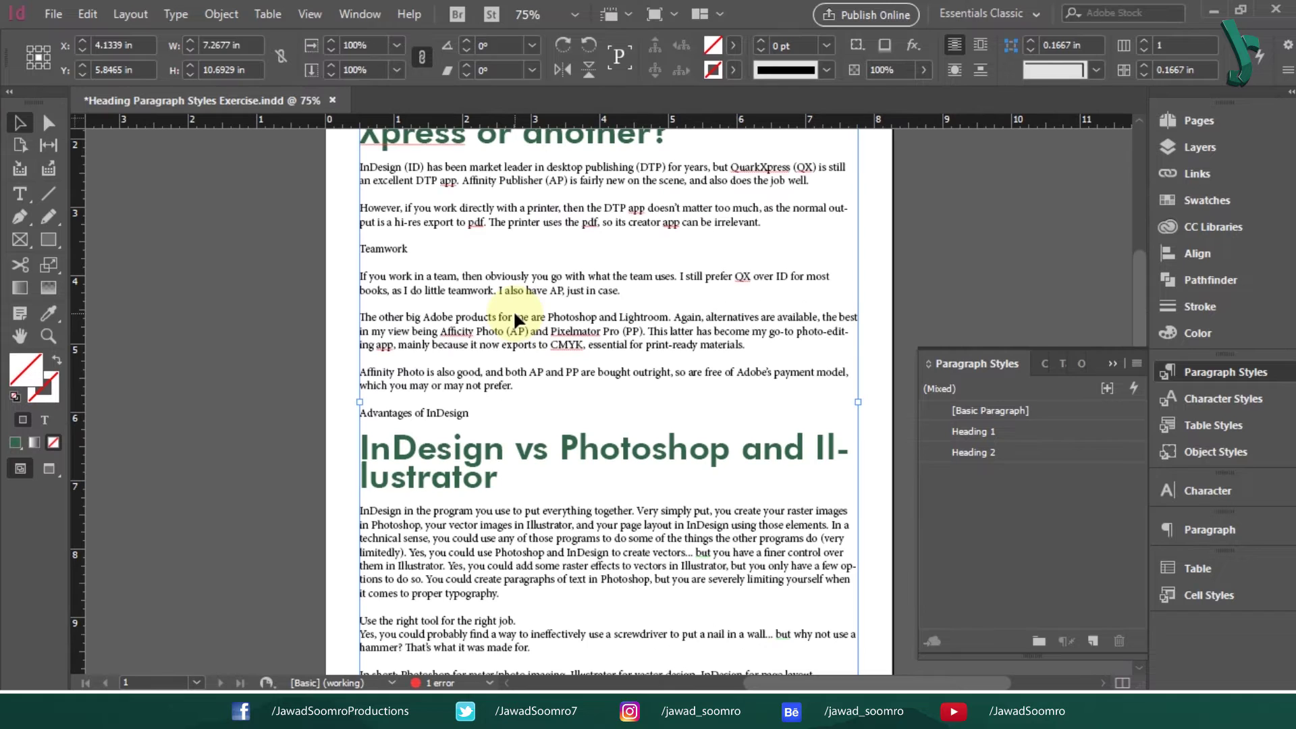
pyautogui.scroll(-3, 763, 465)
pyautogui.hscroll(3, 763, 466)
pyautogui.click(859, 288)
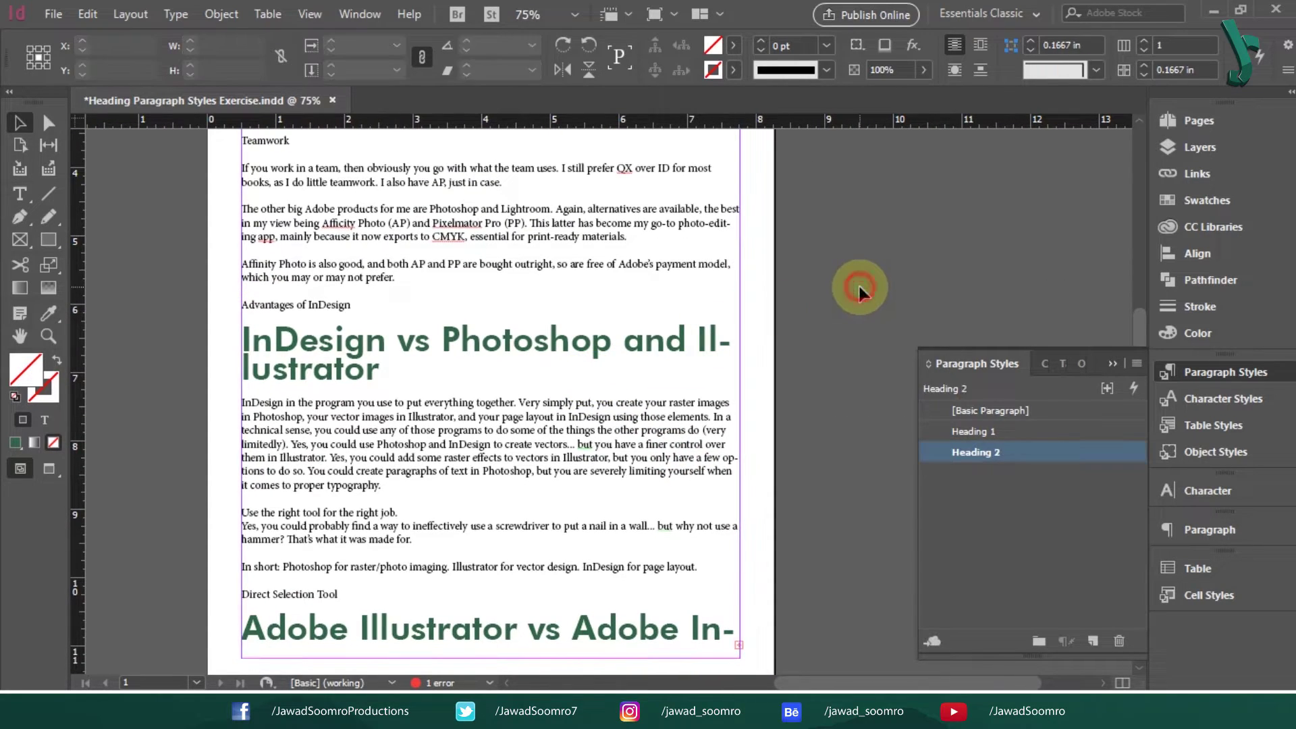
# Lower the Heading 2 style's leading to 42 pt.
pyautogui.doubleClick(1006, 453)
pyautogui.moveTo(421, 18); pyautogui.dragTo(1157, 41)
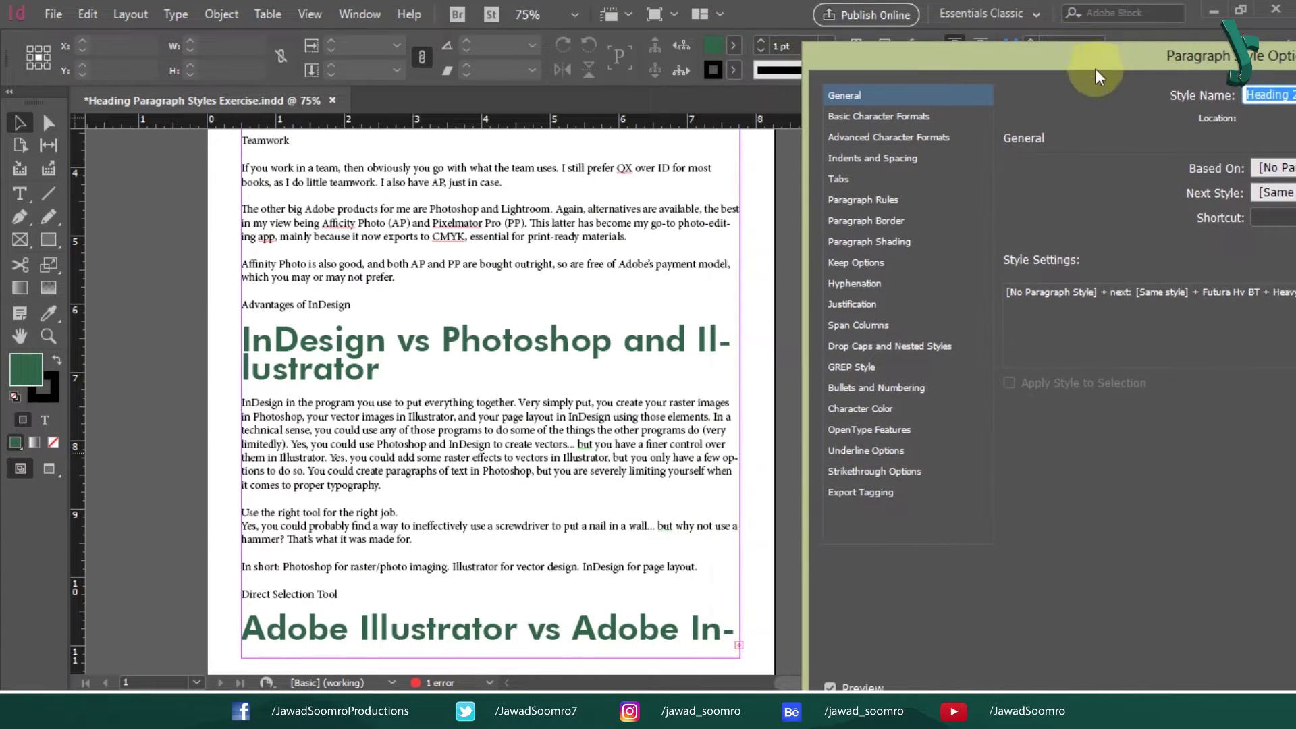
pyautogui.click(876, 117)
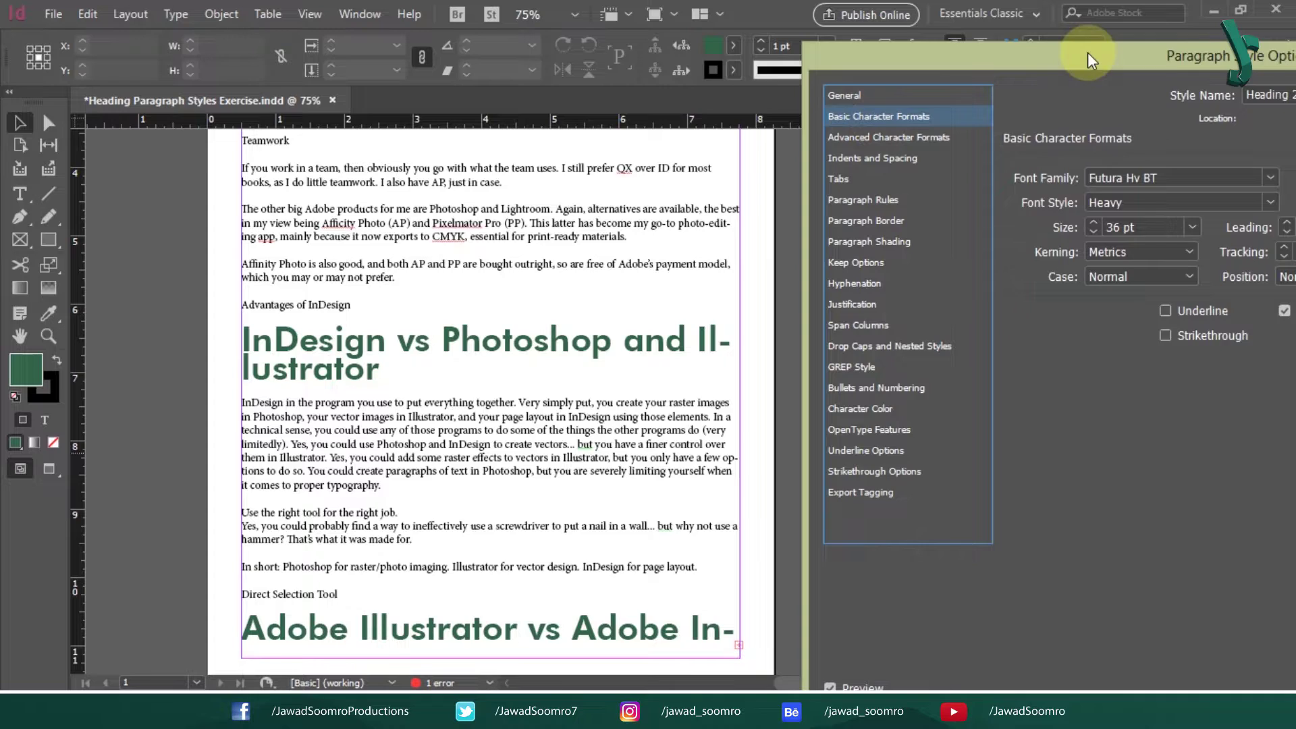
pyautogui.moveTo(1088, 51); pyautogui.dragTo(770, 52)
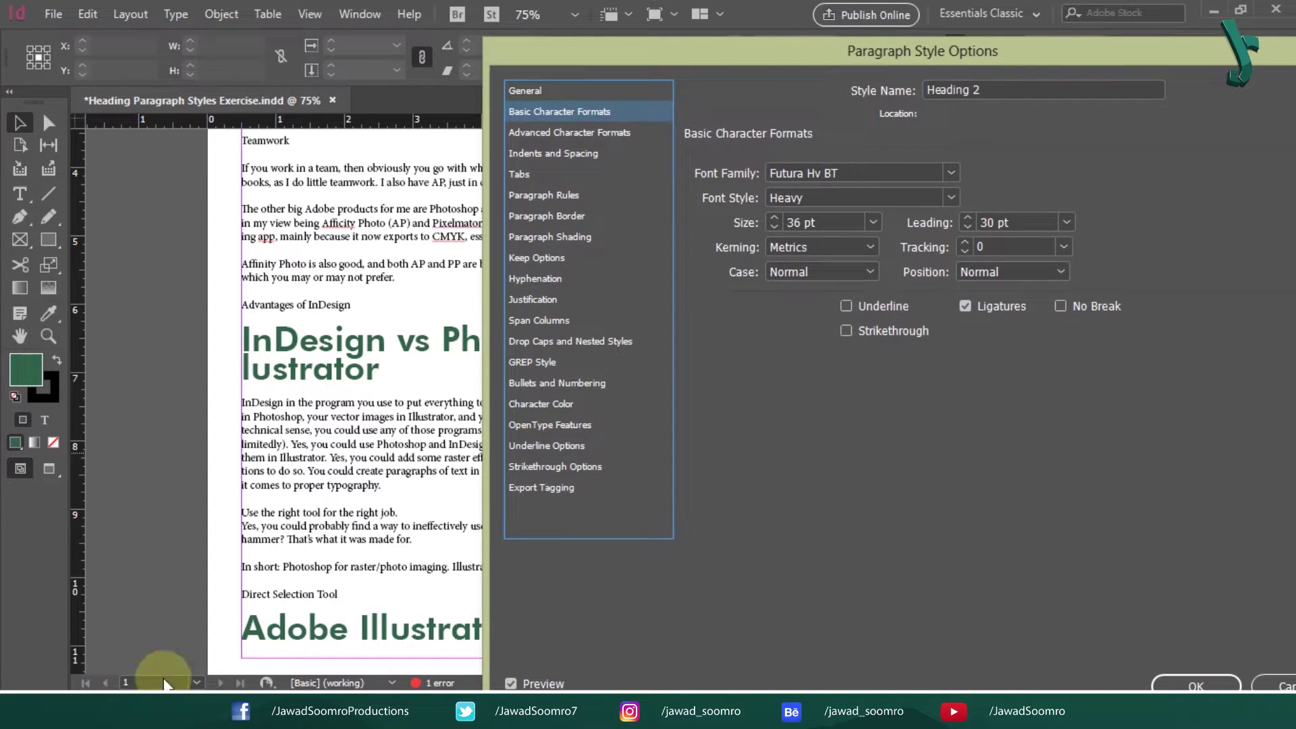
pyautogui.click(1058, 222)
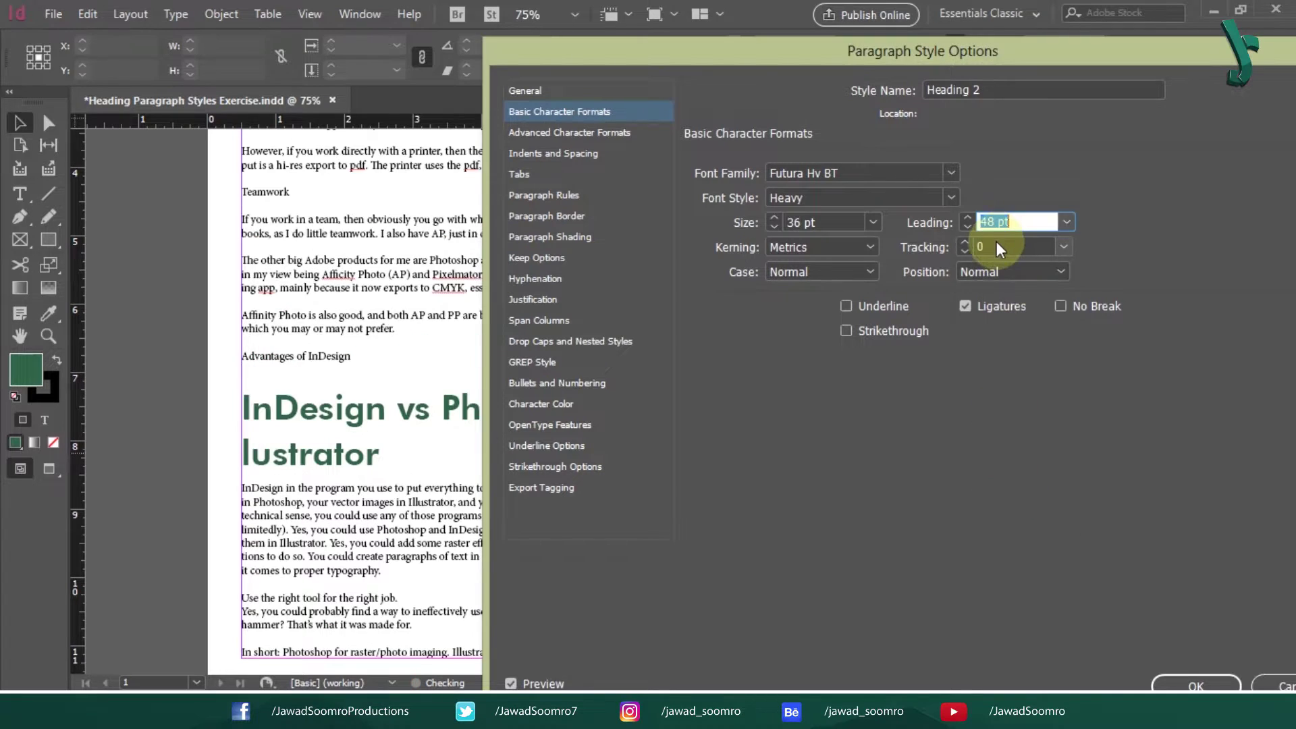
pyautogui.click(968, 225)
pyautogui.click(968, 225)
pyautogui.click(968, 225)
pyautogui.click(968, 226)
pyautogui.click(968, 226)
pyautogui.click(967, 225)
pyautogui.click(1181, 681)
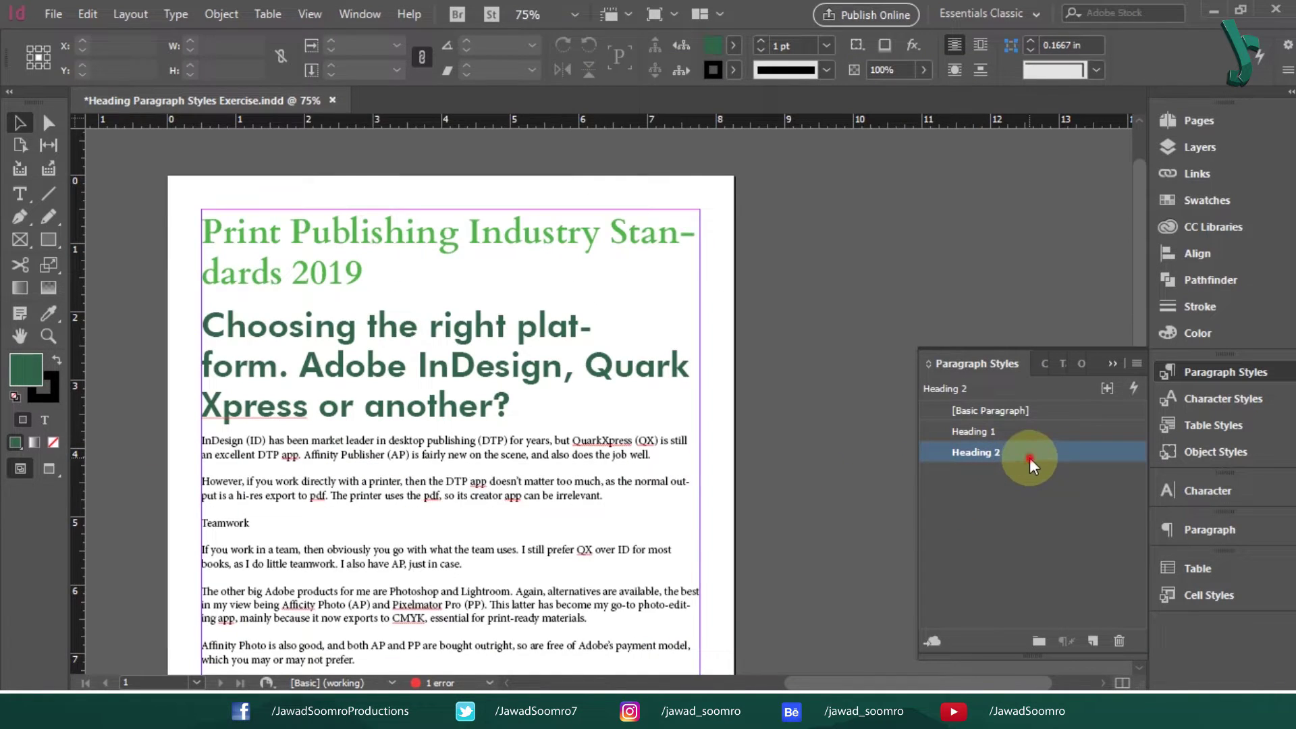
# Reduce the Heading 2 font size to 30 pt.
pyautogui.doubleClick(1030, 453)
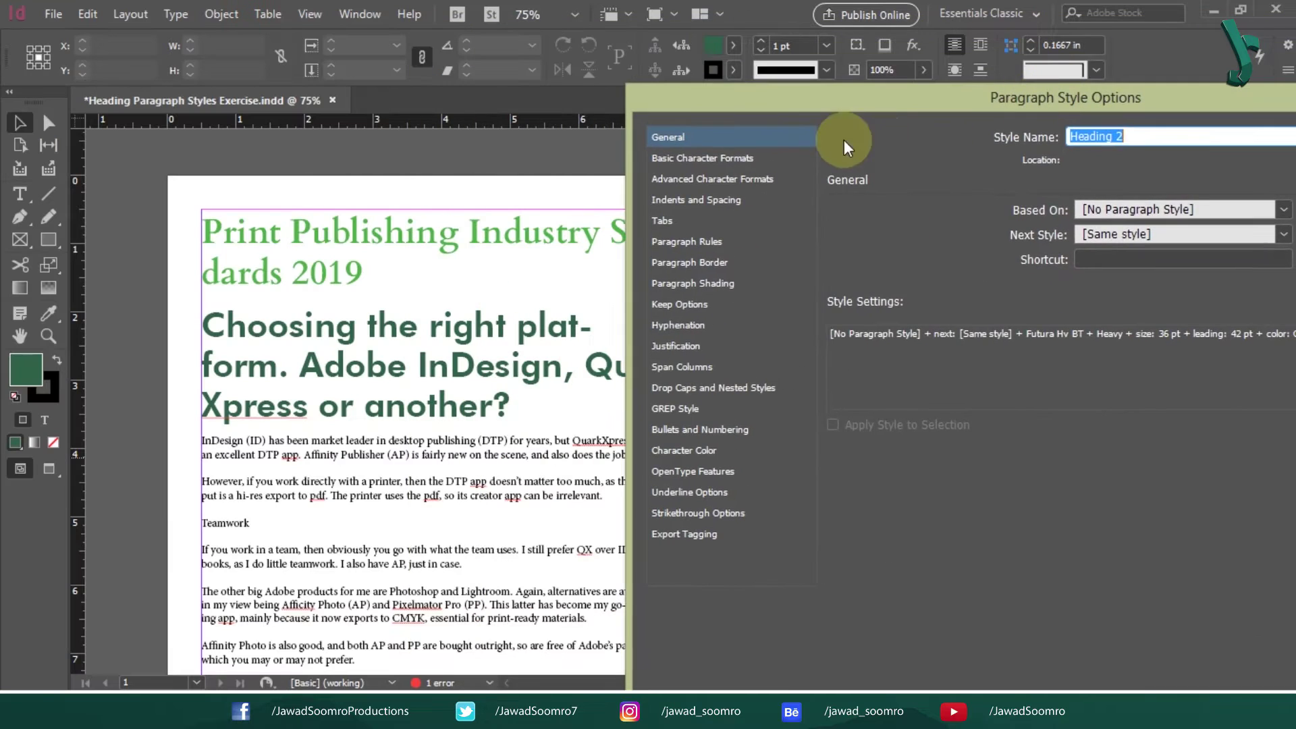
pyautogui.click(760, 158)
pyautogui.click(1012, 263)
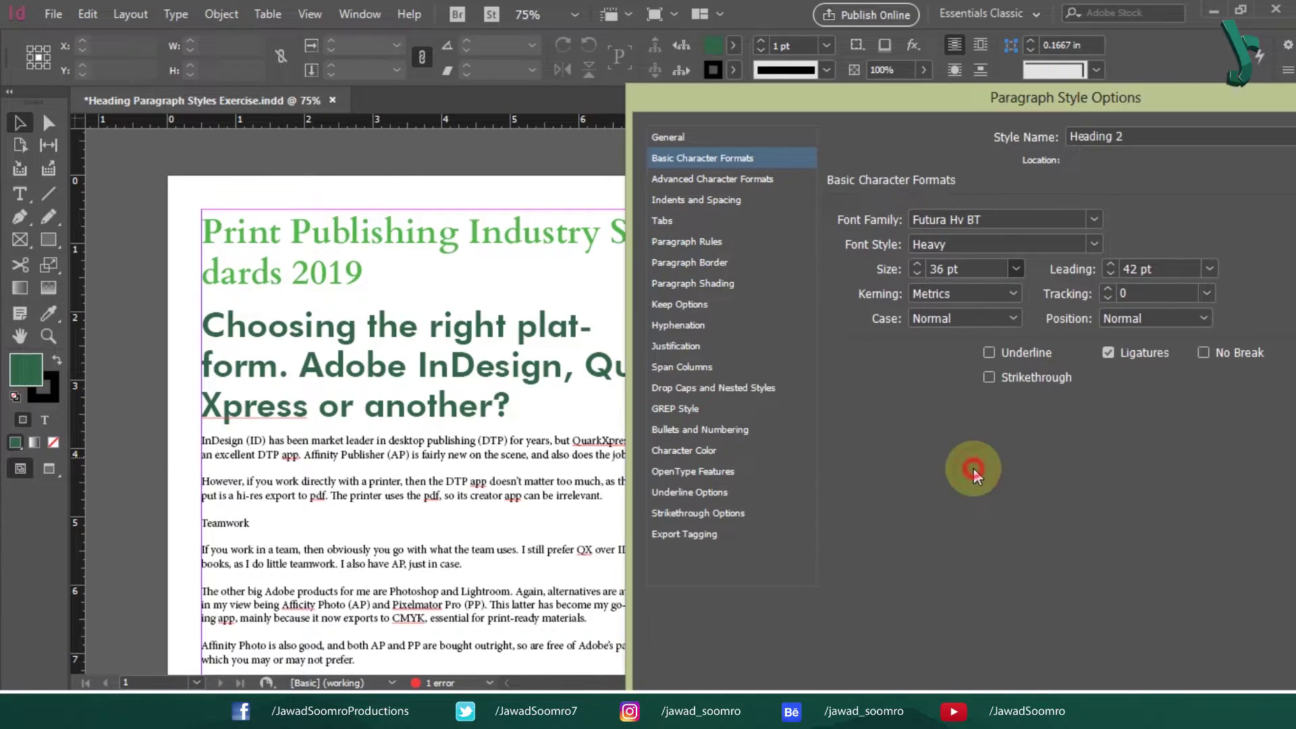
pyautogui.click(973, 468)
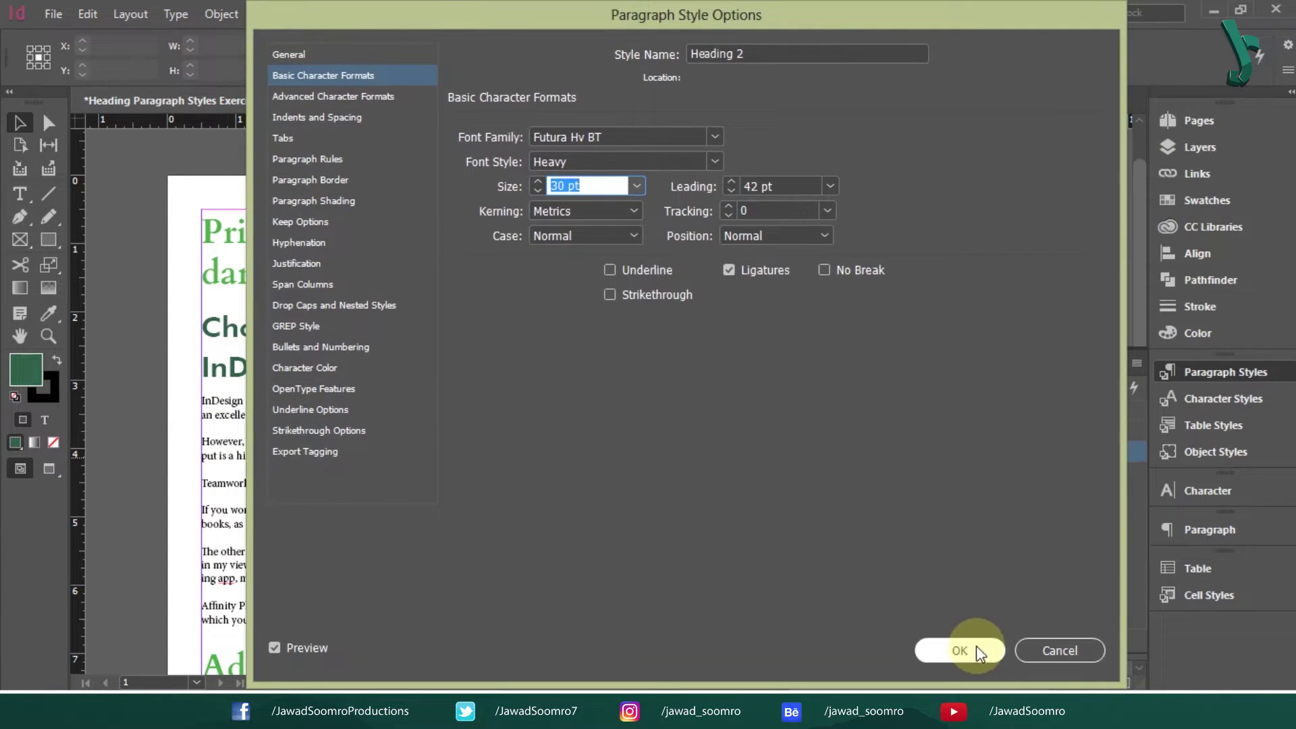
pyautogui.click(972, 646)
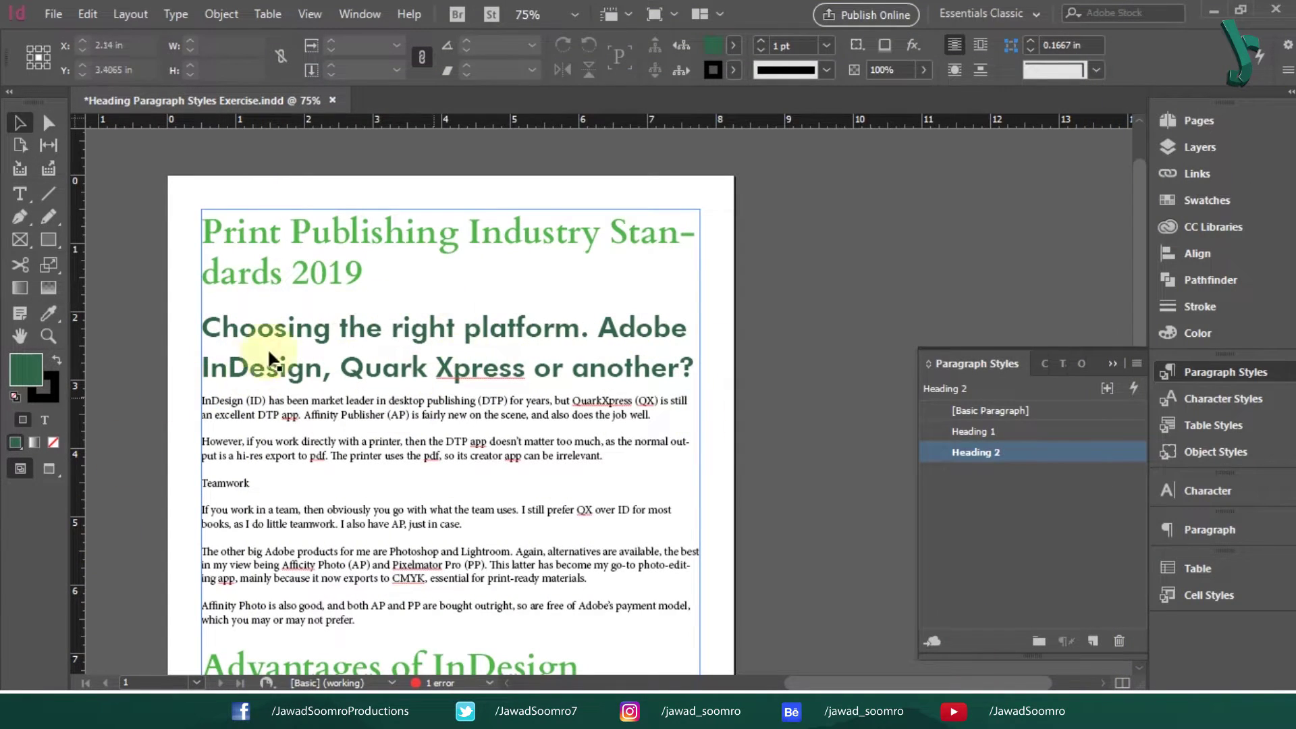
# Deselect the text frame, save the document and fit the page in the window.
pyautogui.scroll(-5, 310, 331)
pyautogui.click(932, 310)
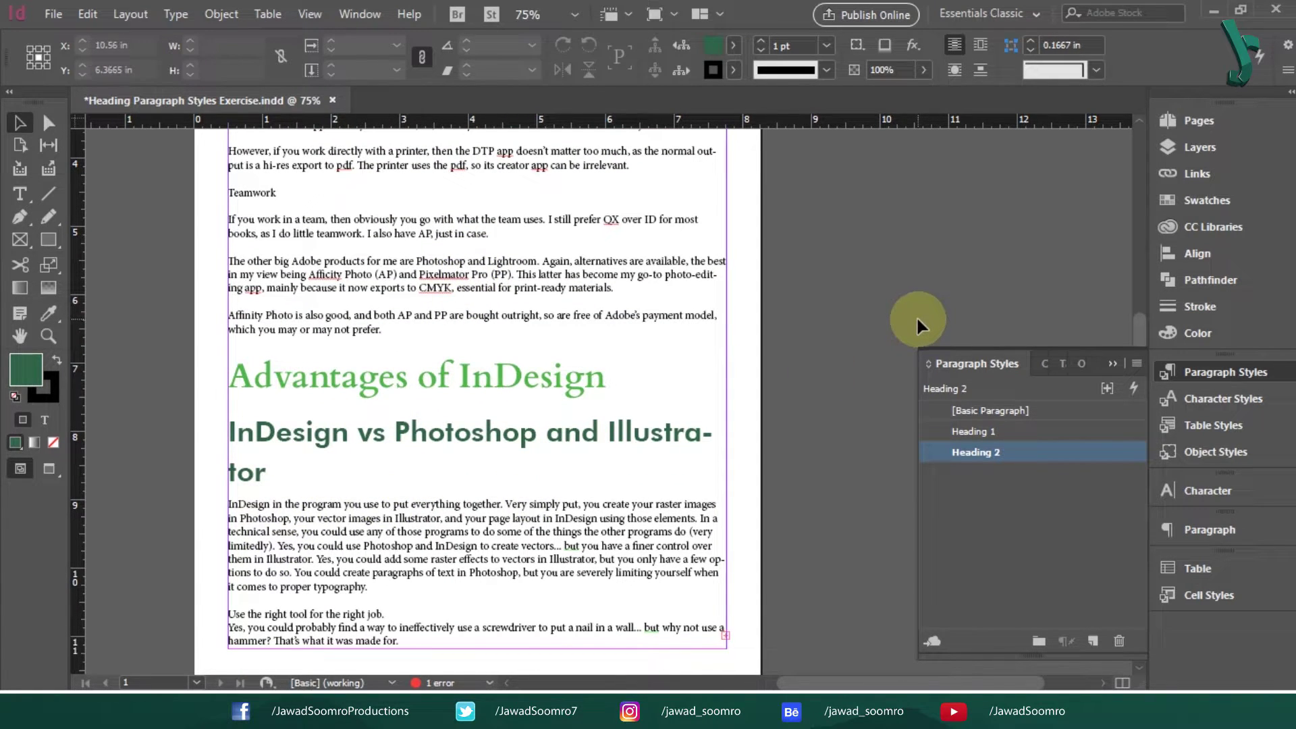
pyautogui.hotkey('ctrl', '0')
pyautogui.hotkey('ctrl', 's')
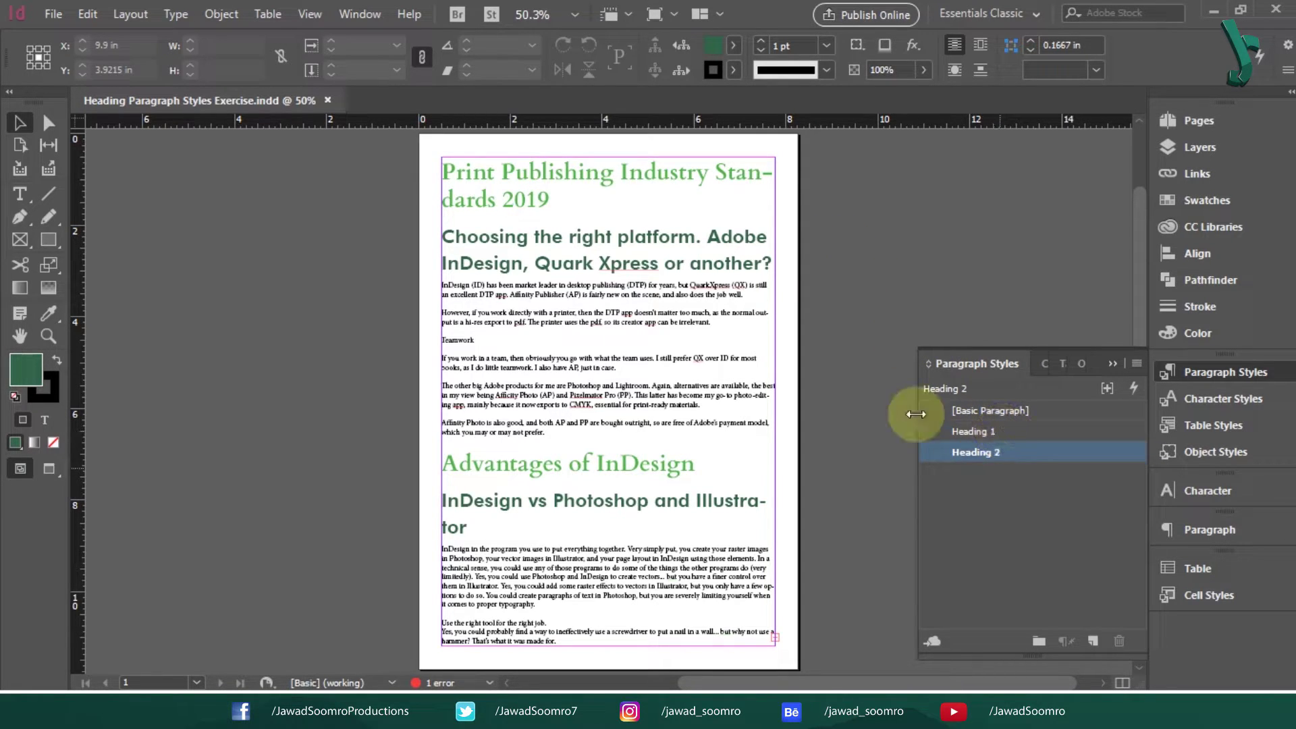
# Duplicate the Heading 2 style and rename the copy 'Heading 3'.
pyautogui.click(977, 432)
pyautogui.click(982, 453)
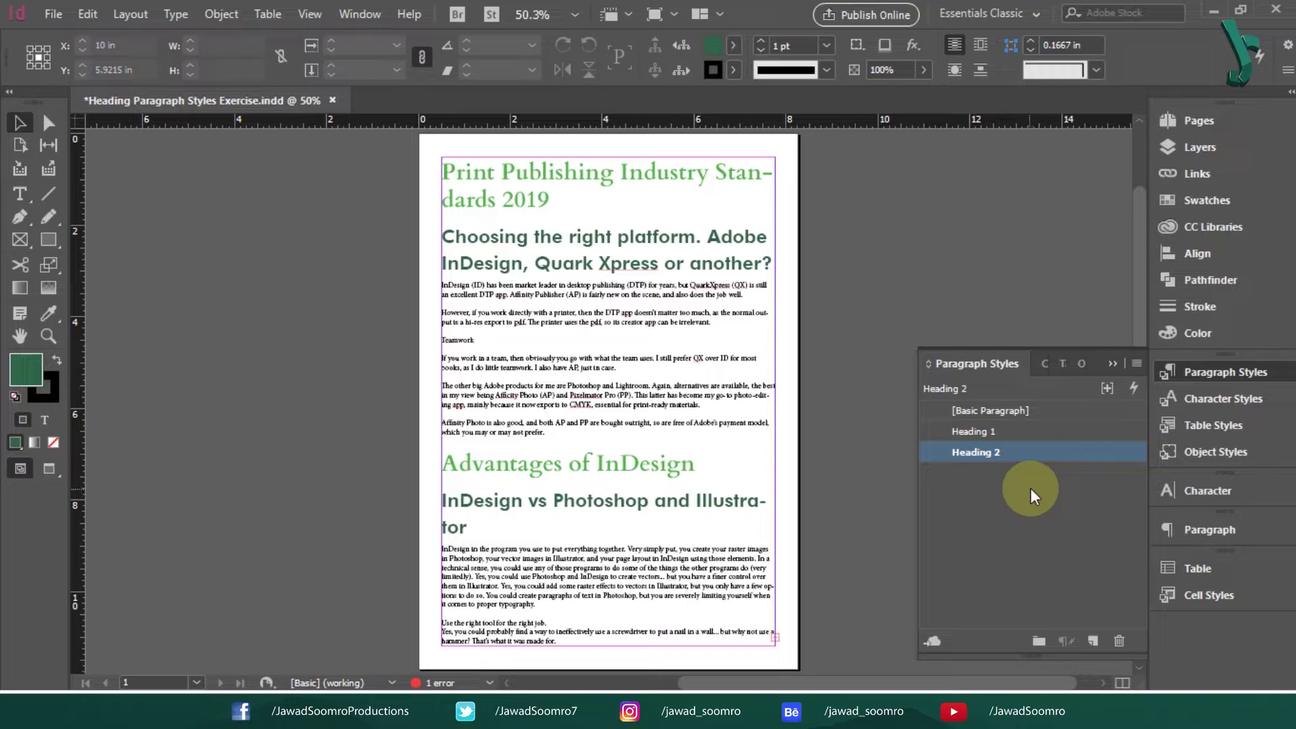
pyautogui.rightClick(1011, 455)
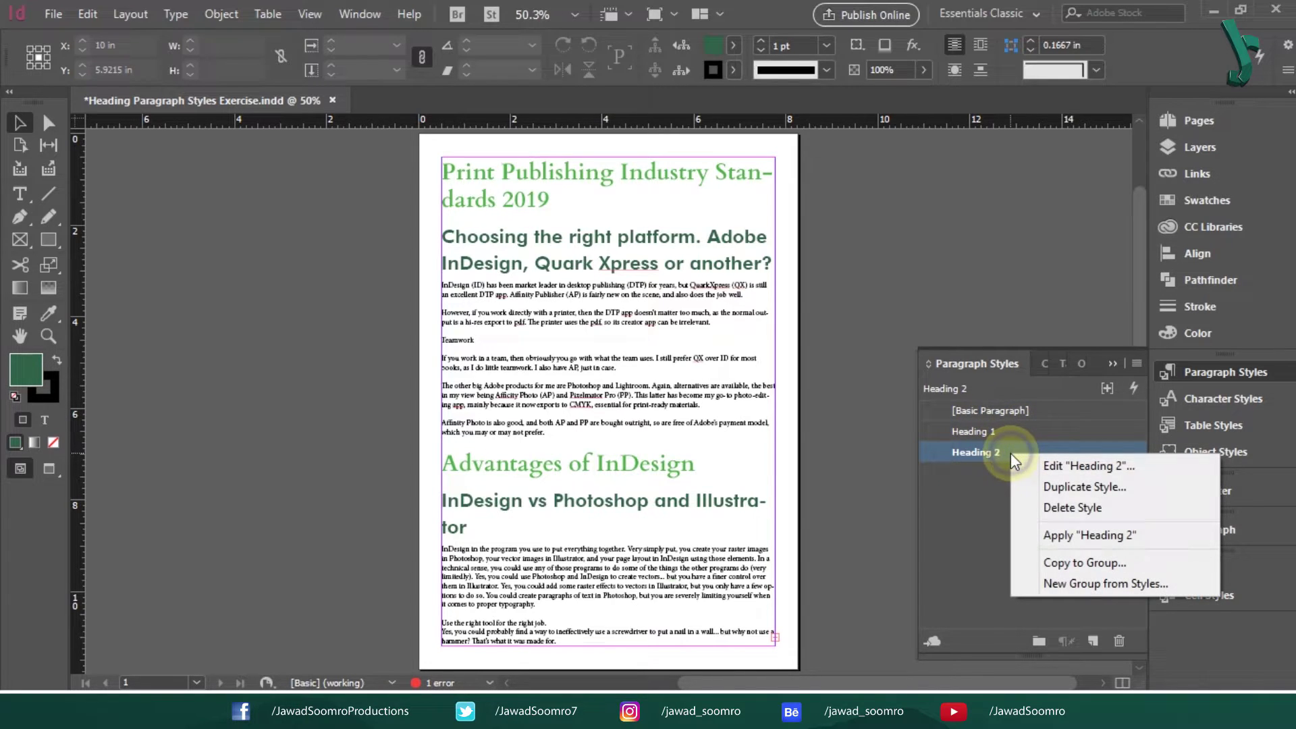
pyautogui.click(1054, 494)
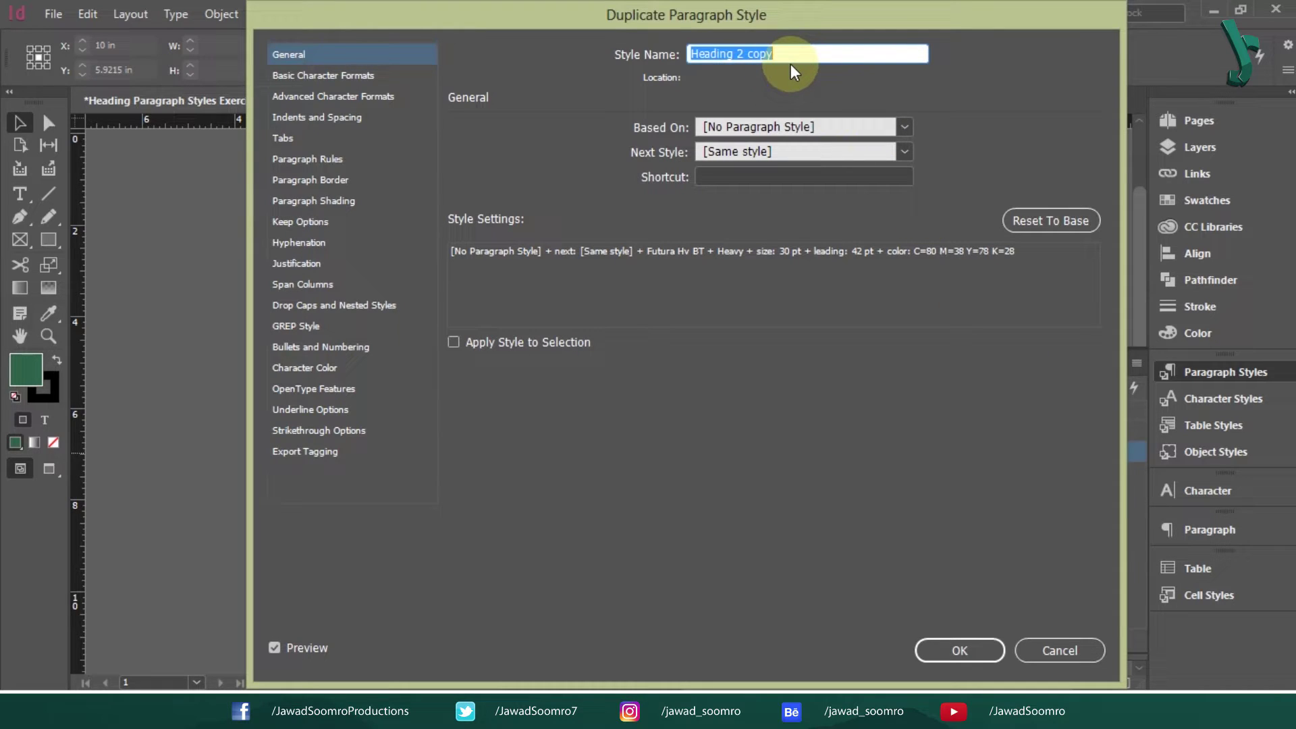
pyautogui.press('Right')
pyautogui.press('BackSpace')
pyautogui.press('BackSpace')
pyautogui.press('BackSpace')
pyautogui.press('BackSpace')
pyautogui.press('BackSpace')
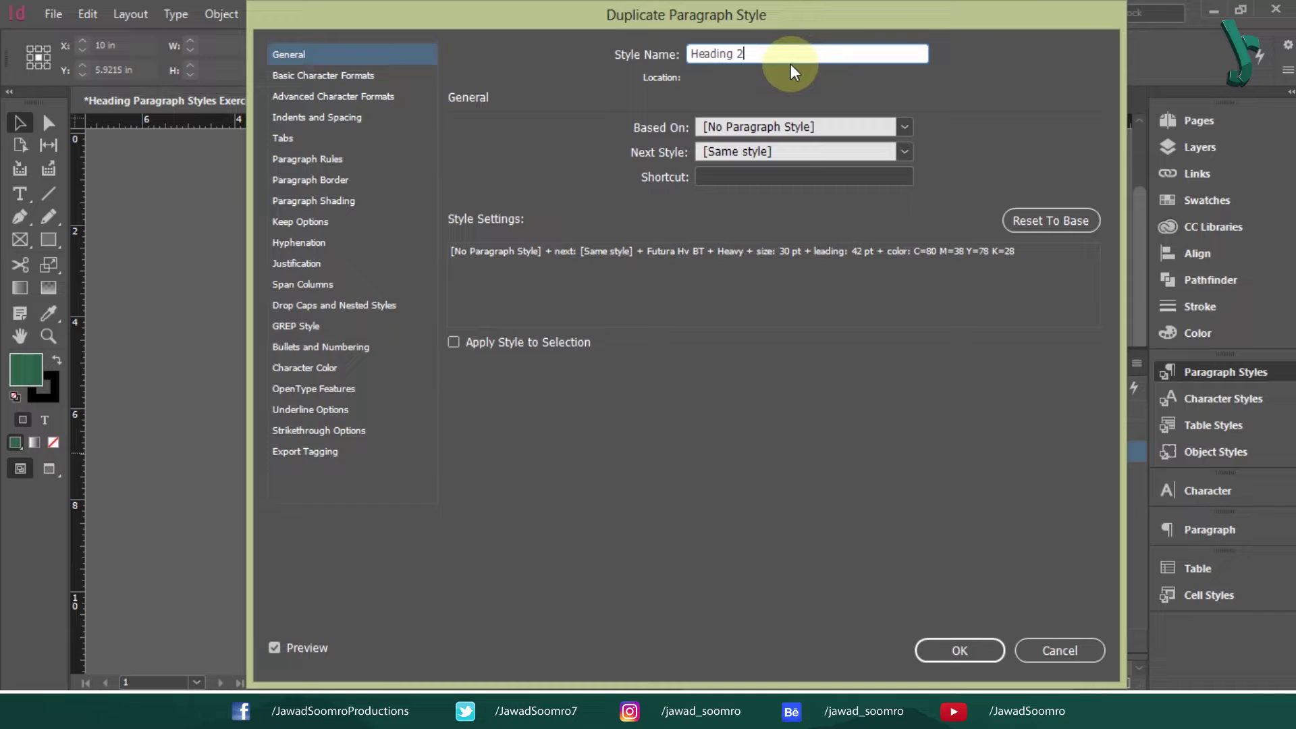
pyautogui.press('BackSpace')
pyautogui.write('3')
# Set Heading 3 to Cardo Regular, 18 pt, with 18 pt leading.
pyautogui.click(346, 78)
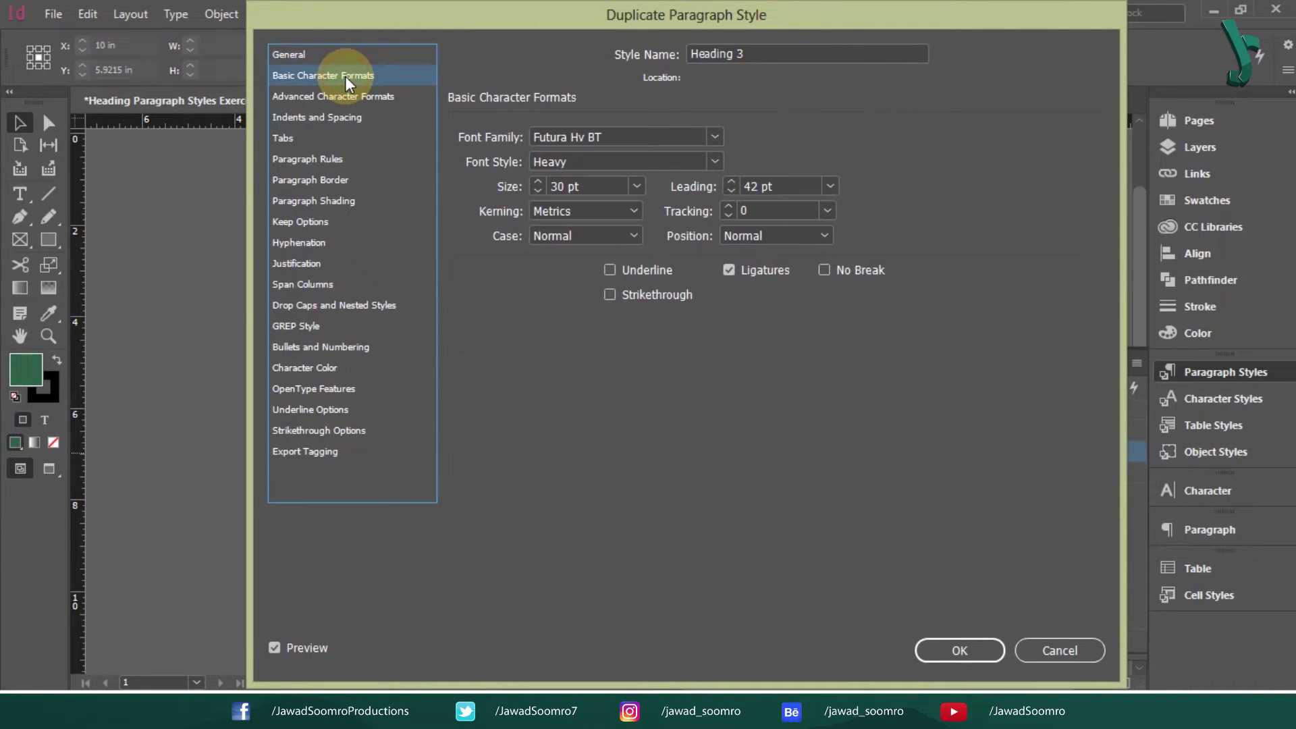
pyautogui.tripleClick(662, 135)
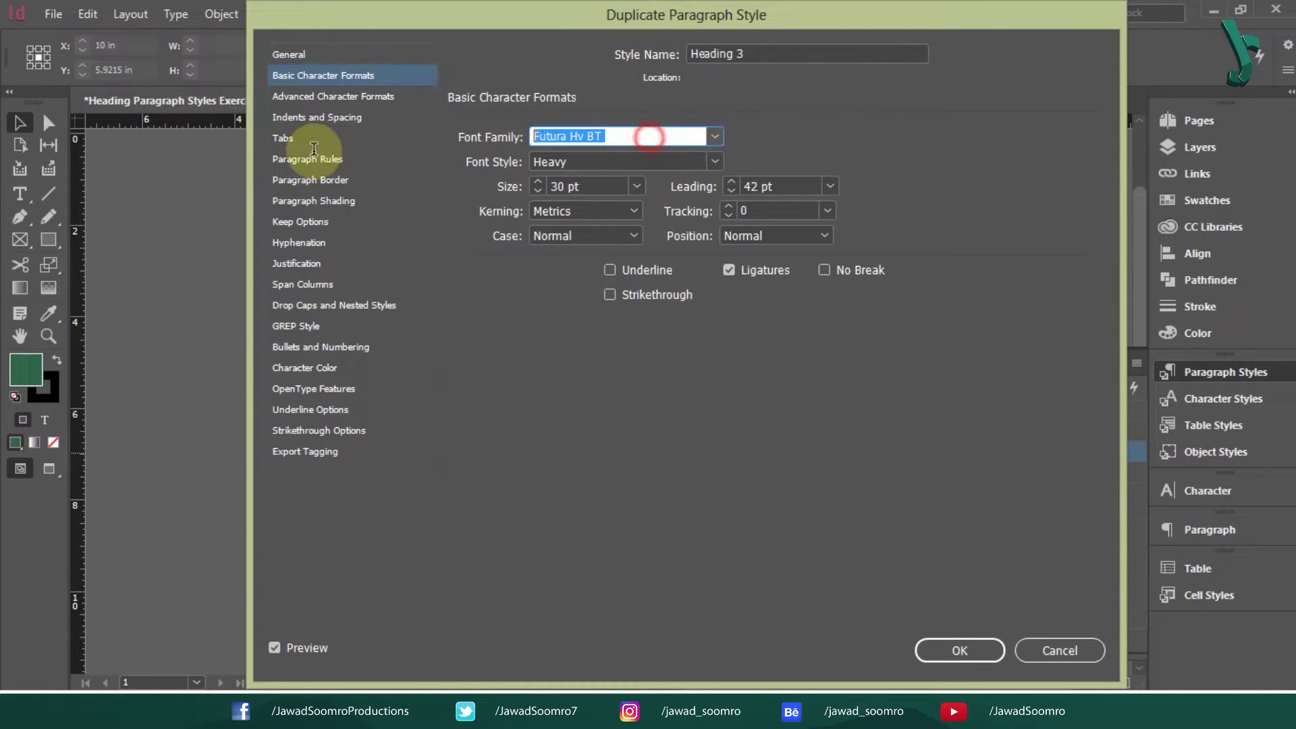
pyautogui.write('Cardo')
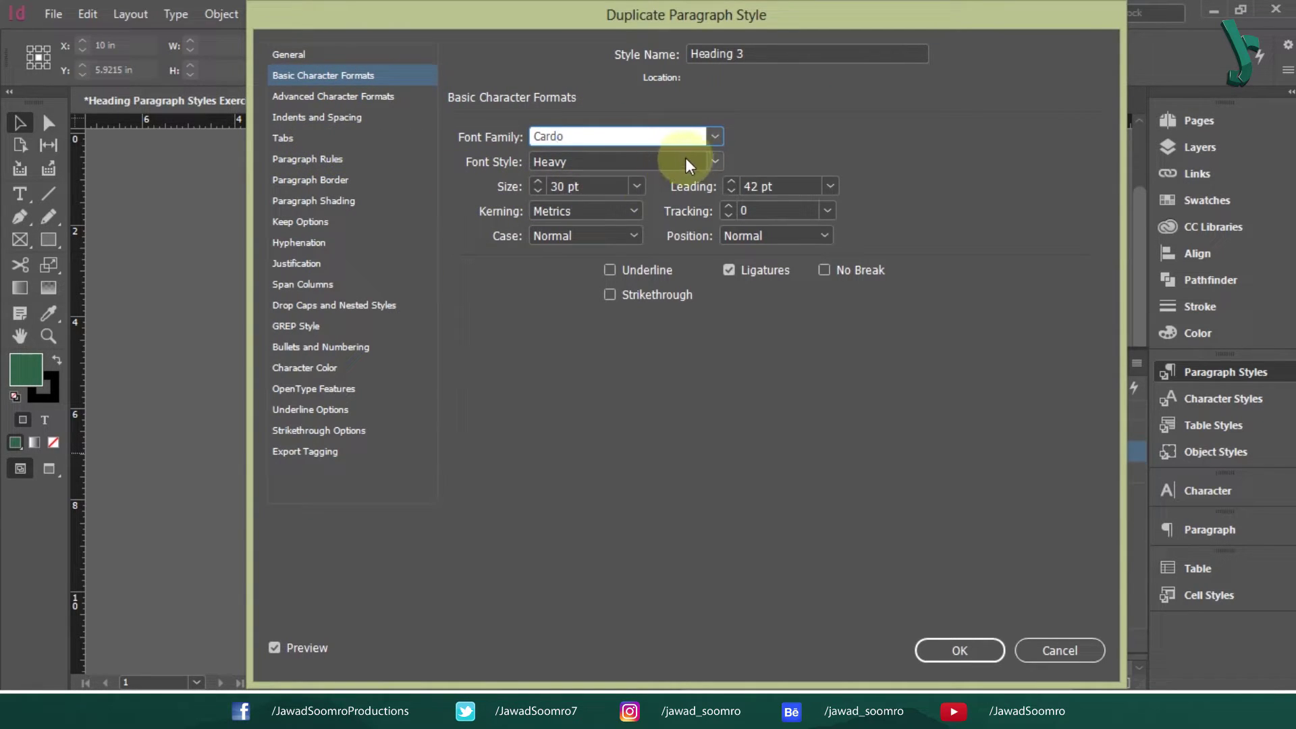
pyautogui.press('Tab')
pyautogui.click(714, 160)
pyautogui.click(645, 183)
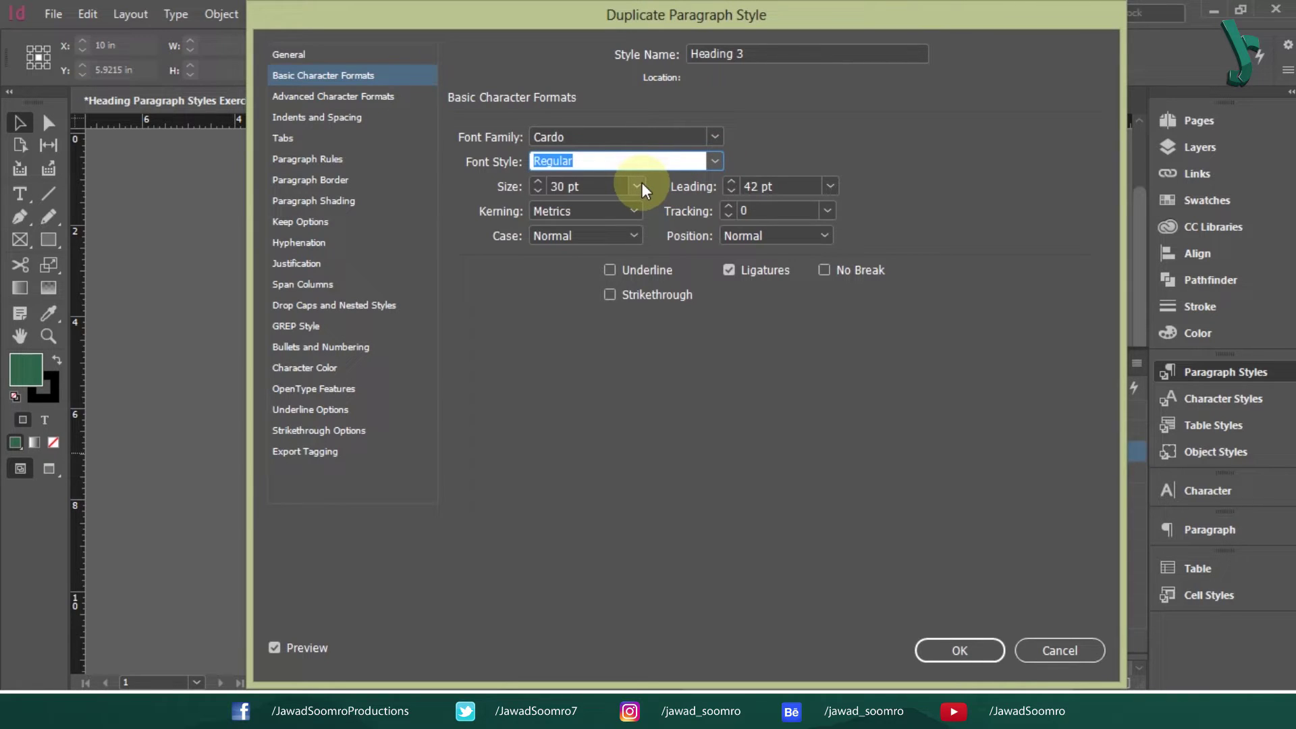
pyautogui.click(636, 185)
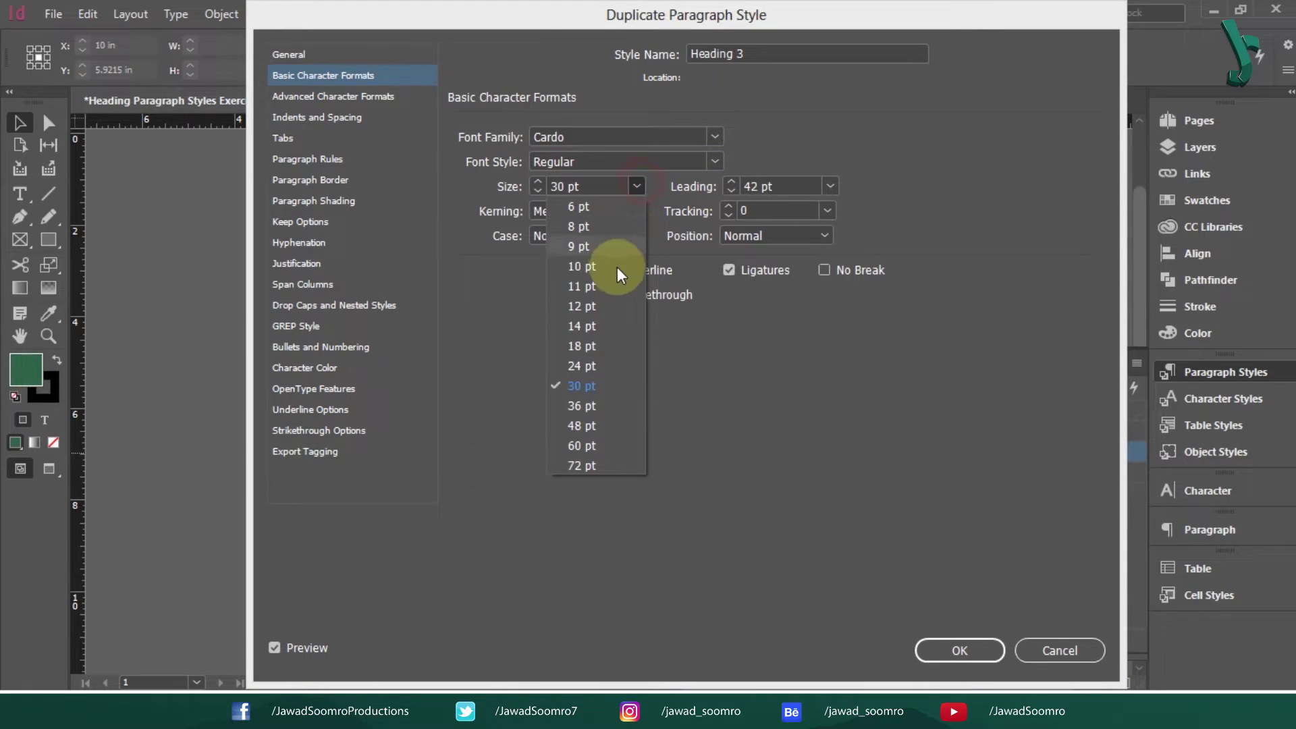
pyautogui.click(610, 346)
pyautogui.click(831, 185)
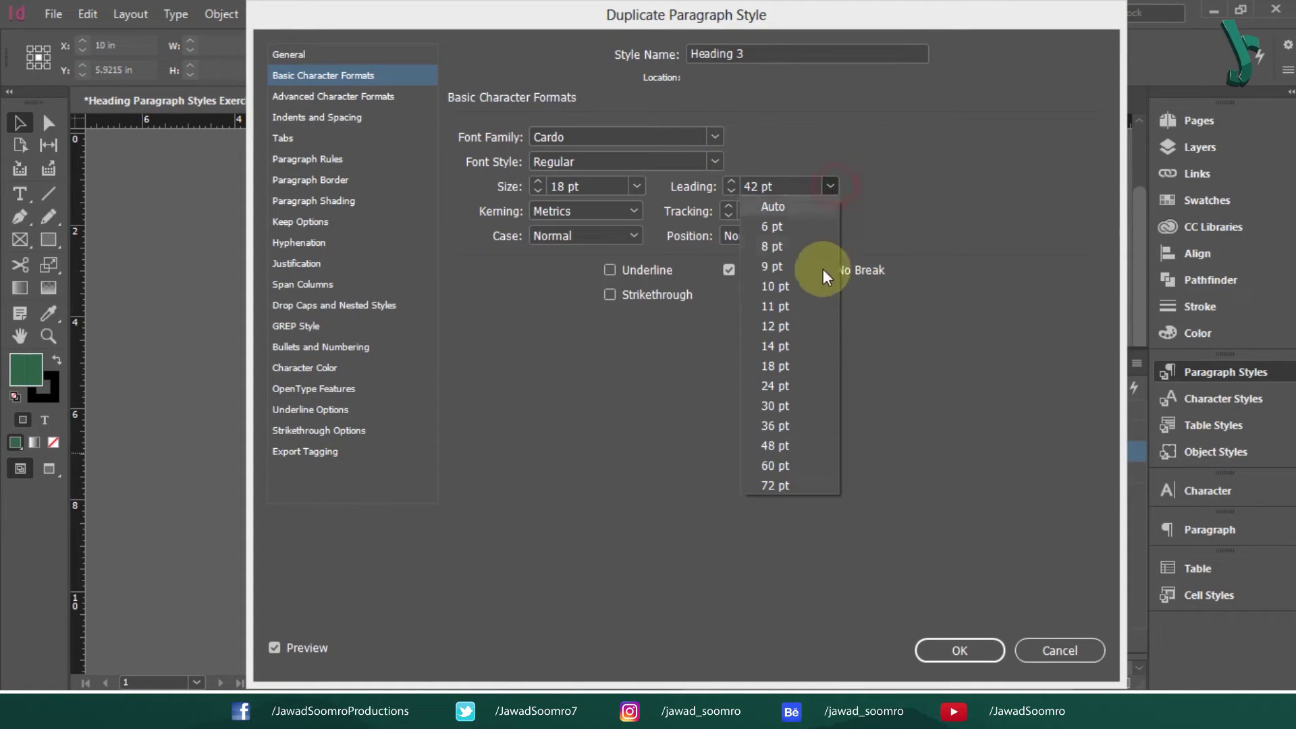
pyautogui.click(803, 367)
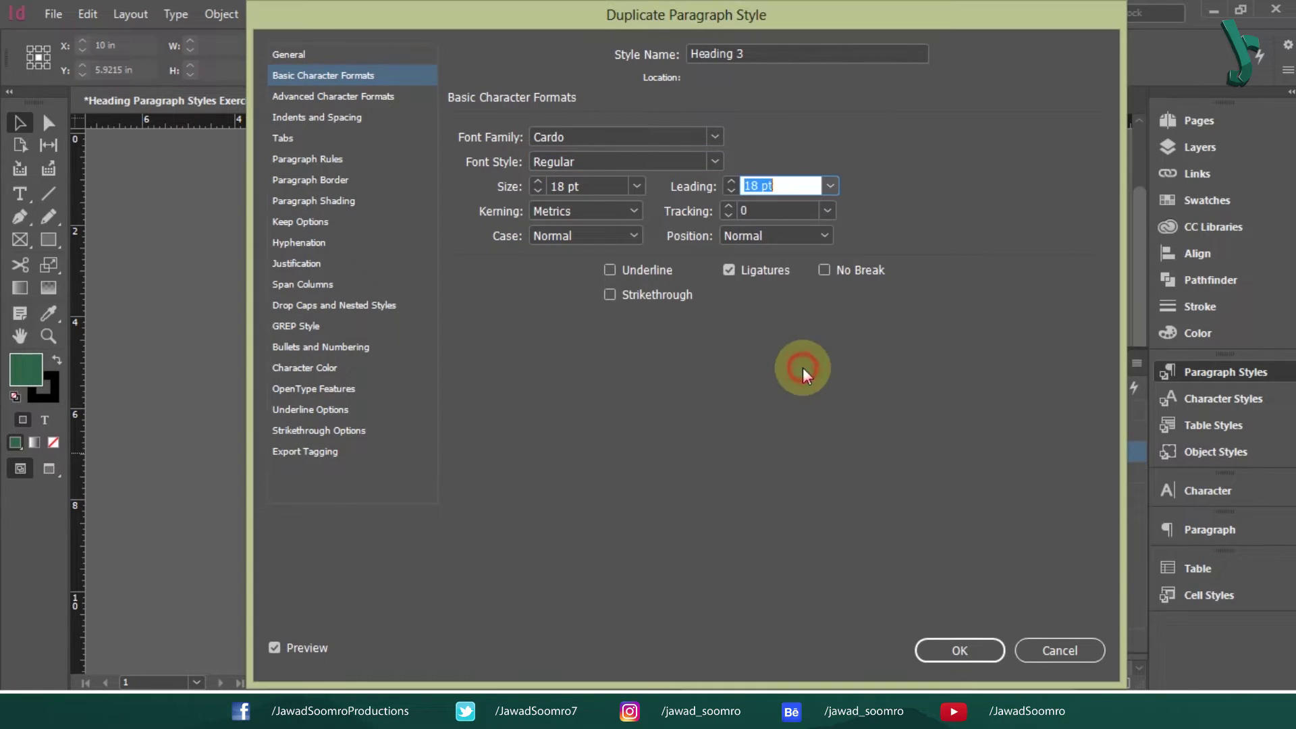
# Set Heading 3's character colour to [Black] rather than Registration.
pyautogui.click(310, 367)
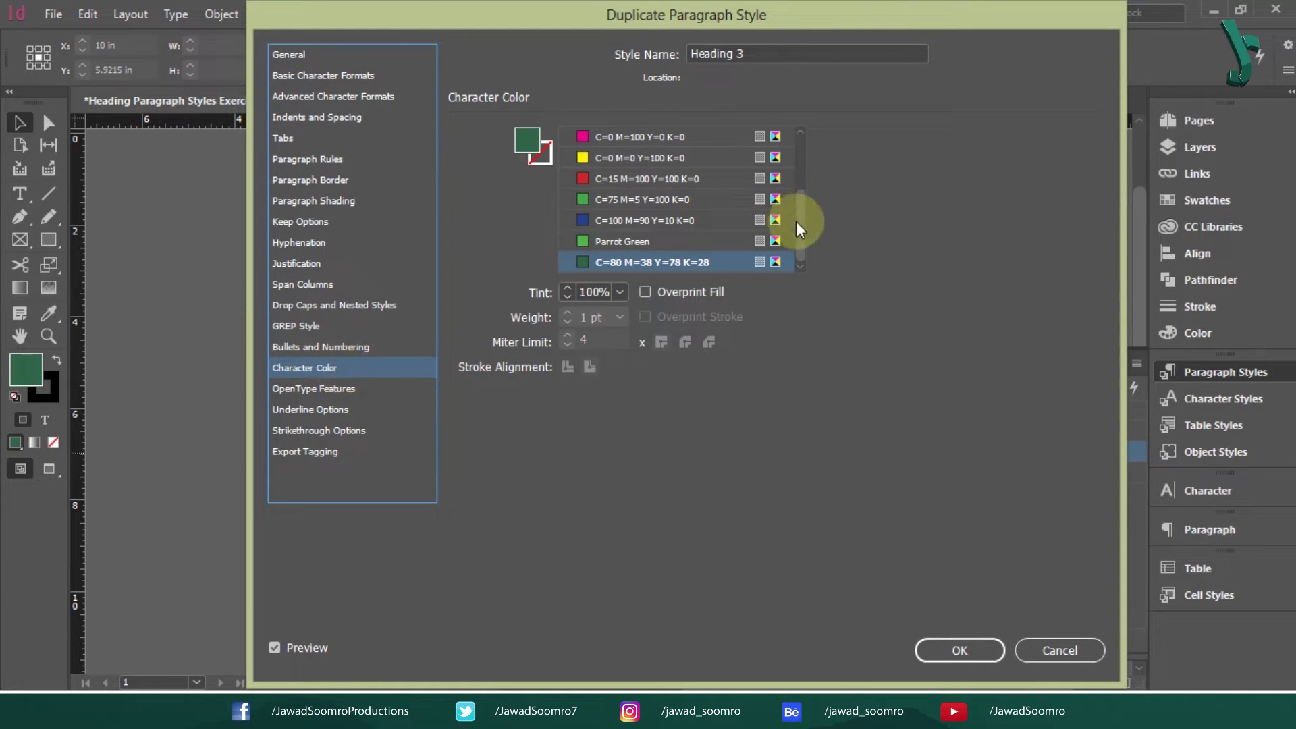
pyautogui.moveTo(797, 223); pyautogui.dragTo(749, 169)
pyautogui.click(627, 202)
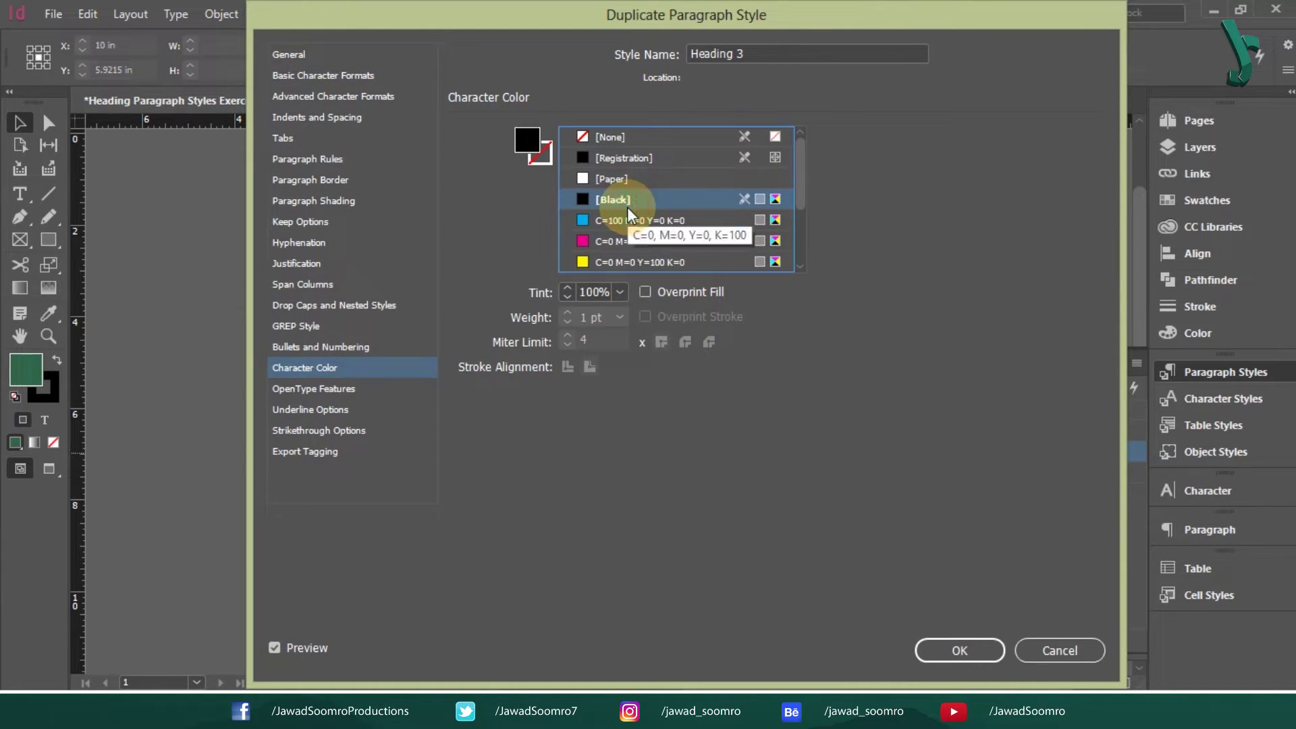
pyautogui.click(618, 158)
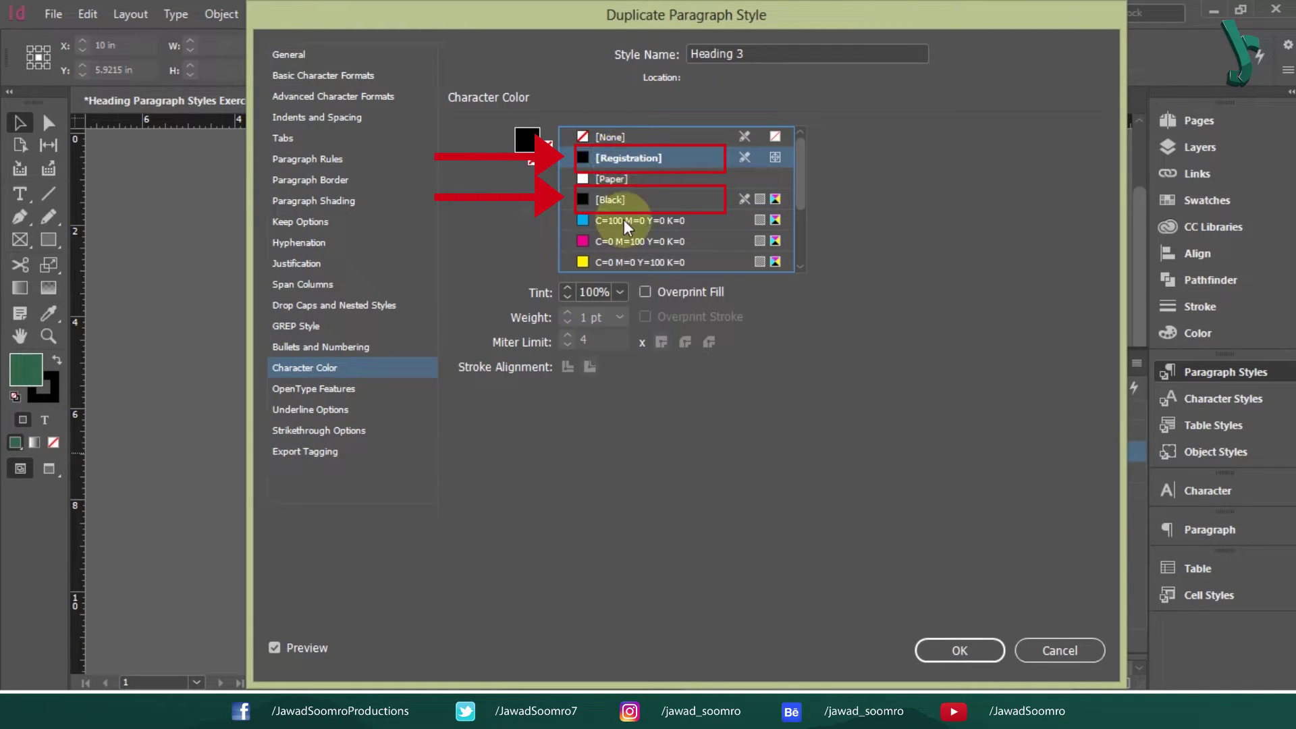
pyautogui.click(621, 201)
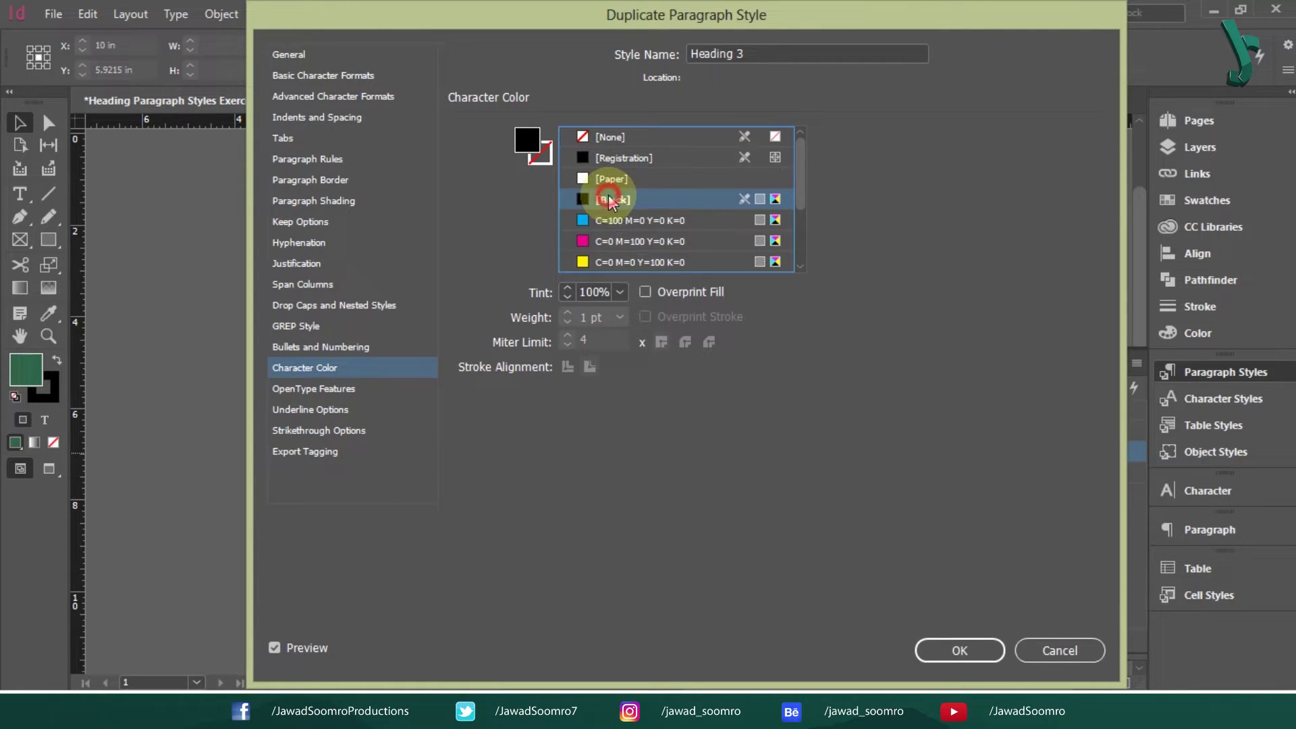
# Save Heading 3 and apply it to 'Teamwork' and 'Use the right tool for the right job.'.
pyautogui.click(959, 650)
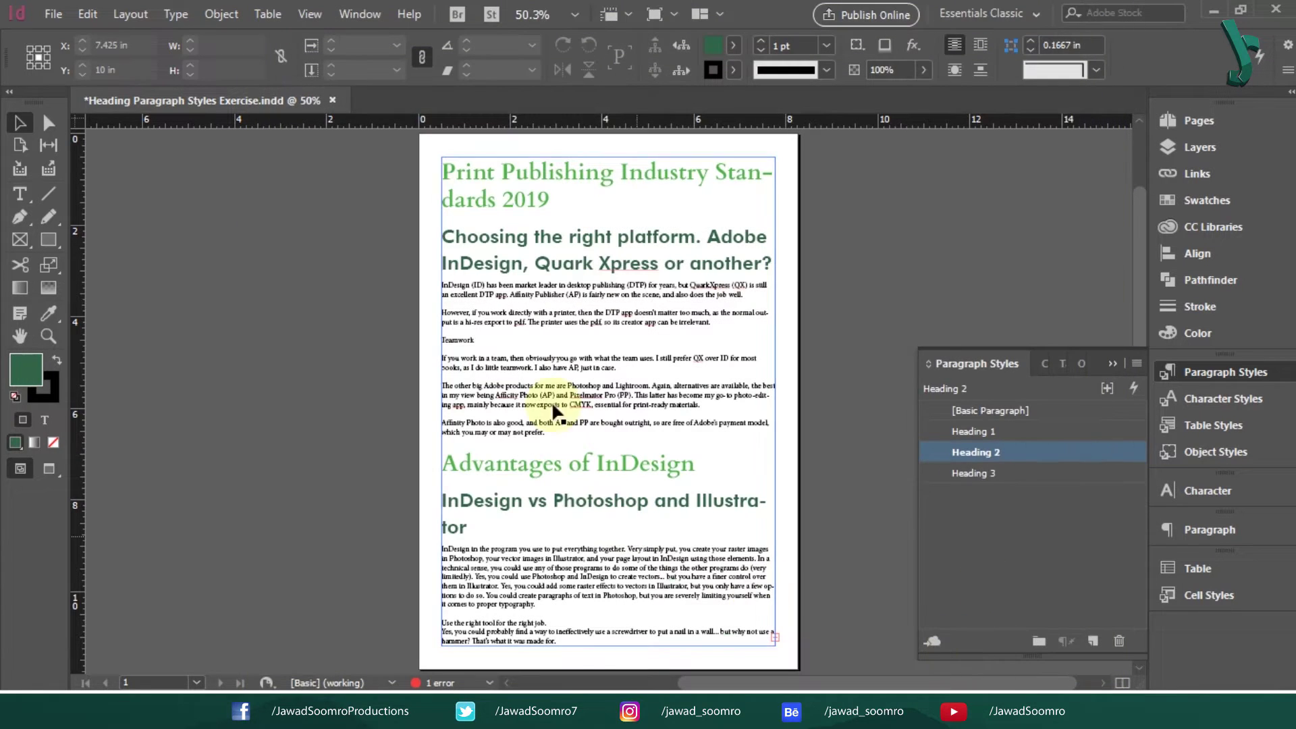
pyautogui.doubleClick(492, 340)
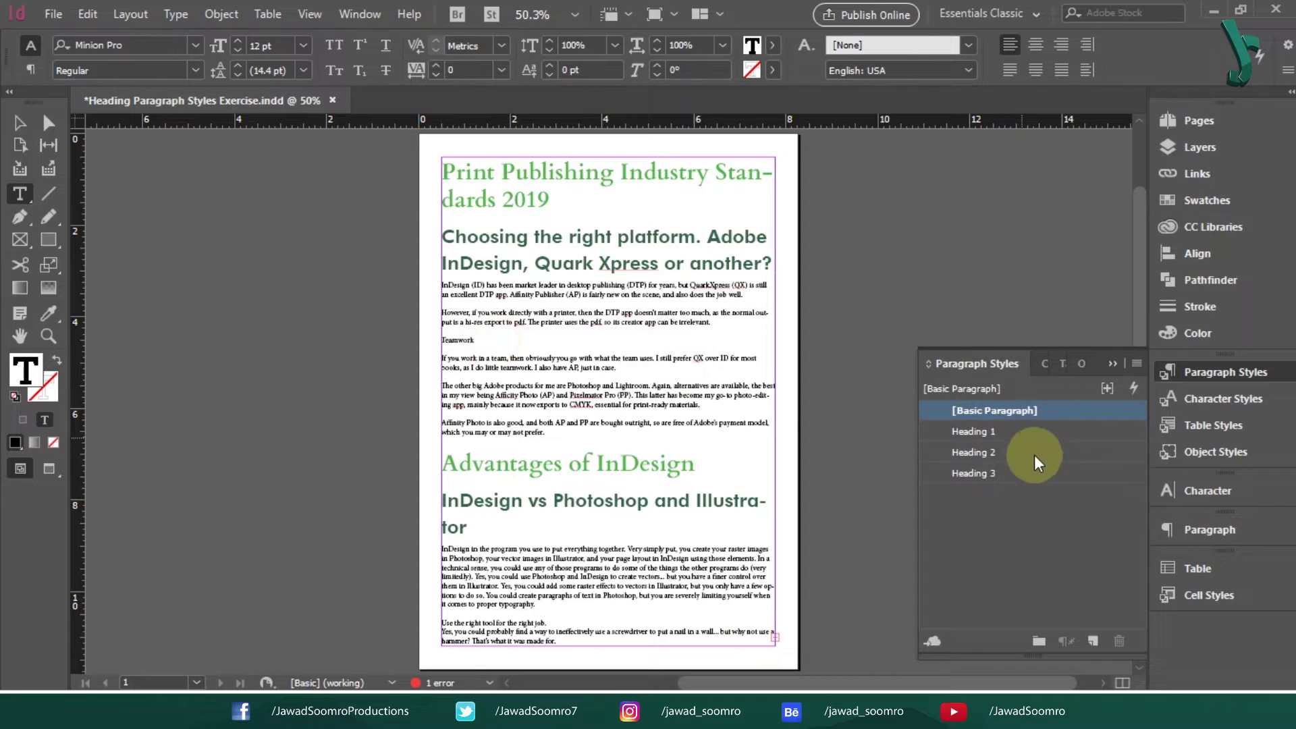
pyautogui.click(991, 473)
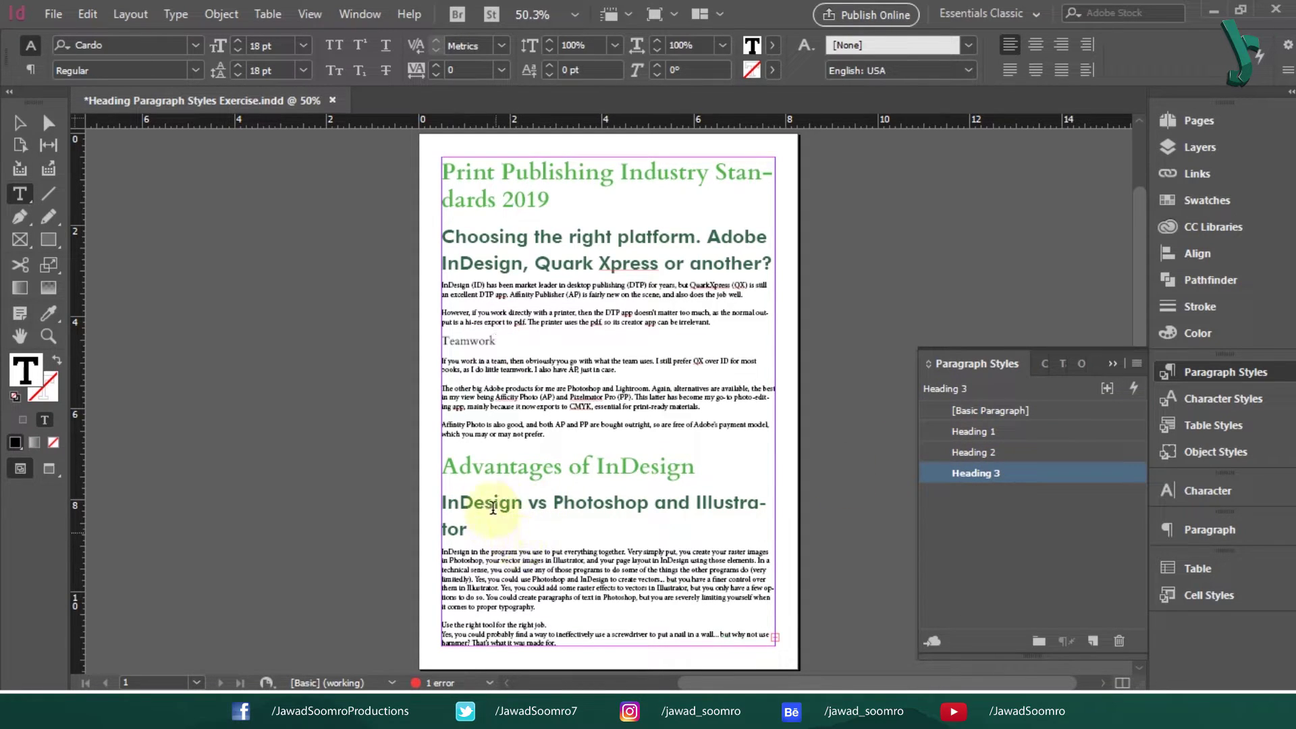
pyautogui.click(546, 622)
pyautogui.click(1043, 477)
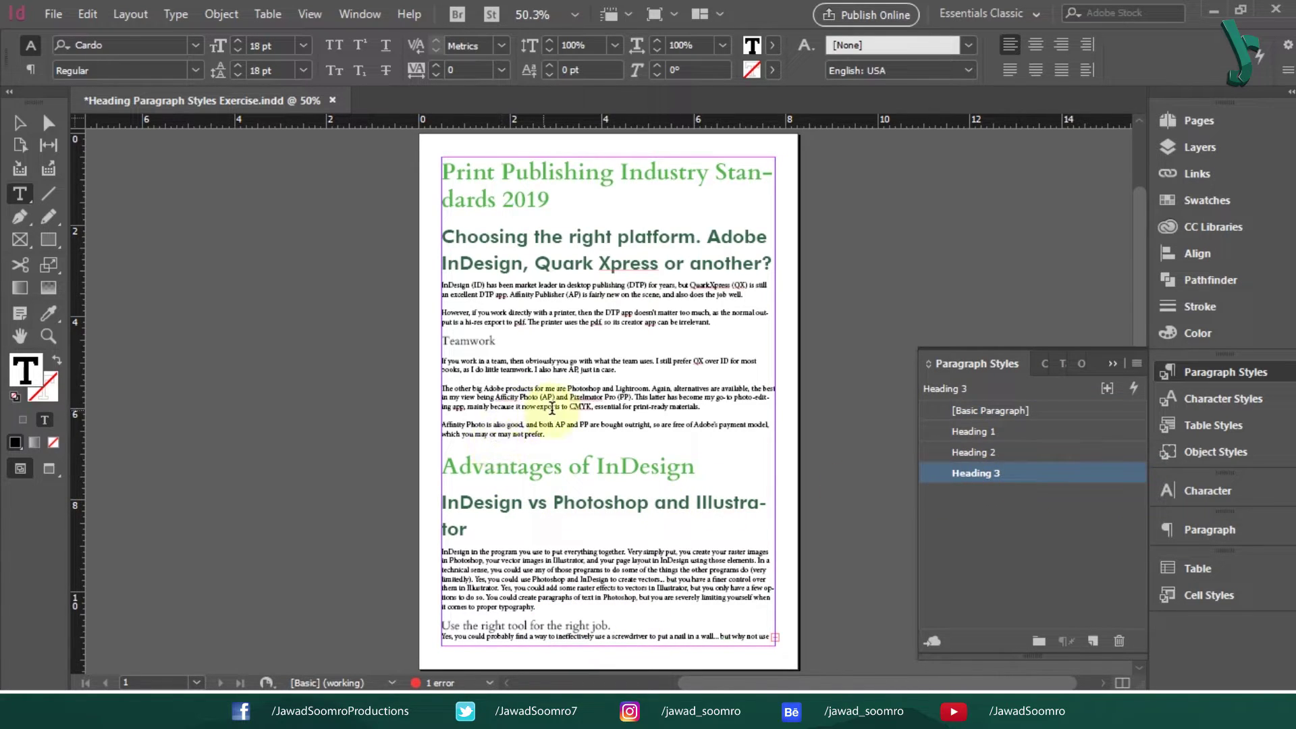
# Change the Heading 3 style's font style to Cardo Bold.
pyautogui.click(544, 520)
pyautogui.press('Escape')
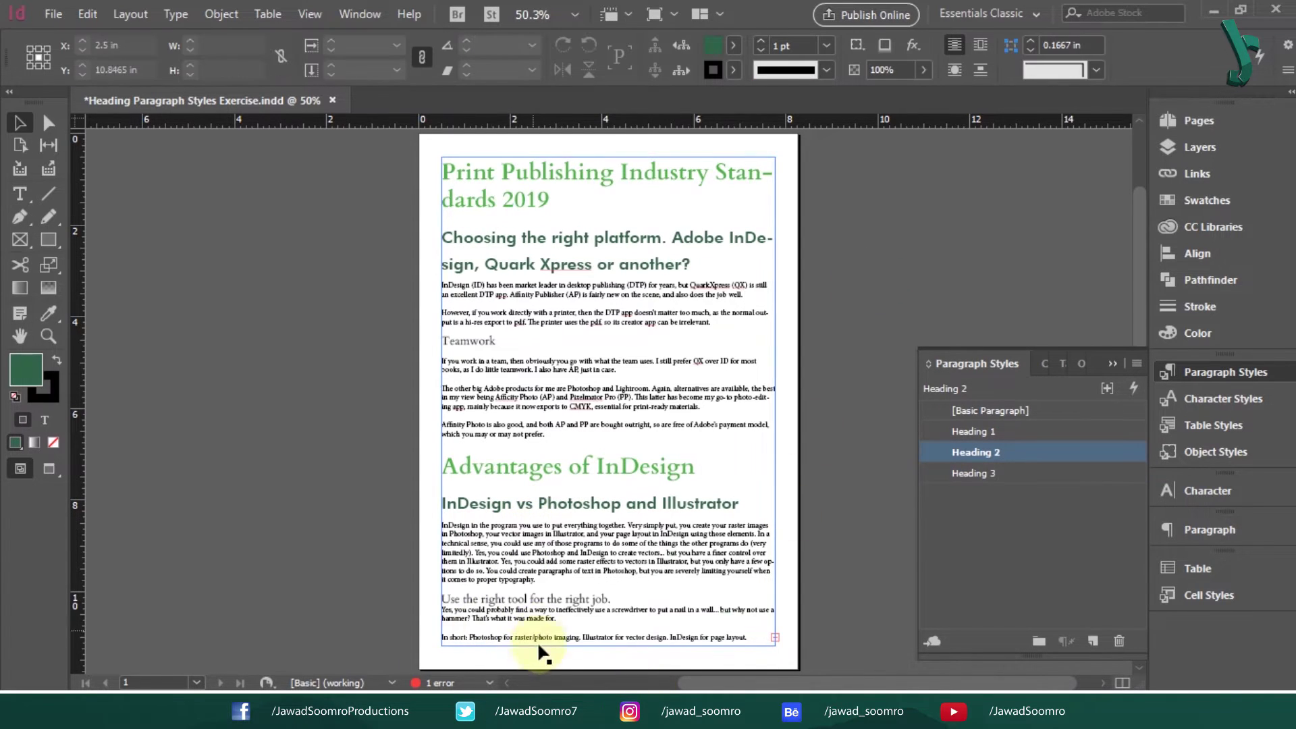
pyautogui.hotkey('ctrl', '=')
pyautogui.hotkey('ctrl', '=')
pyautogui.hotkey('ctrl', '=')
pyautogui.hotkey('ctrl', '=')
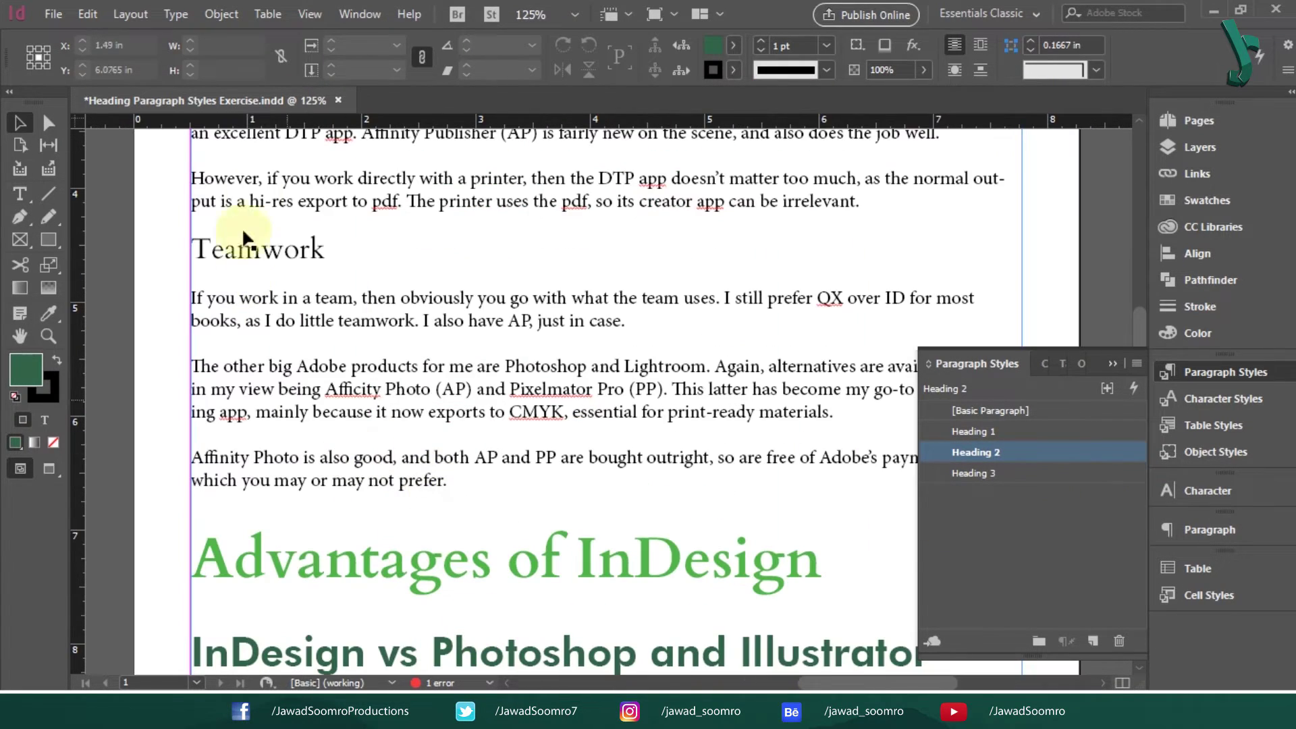
pyautogui.doubleClick(1018, 470)
pyautogui.click(284, 75)
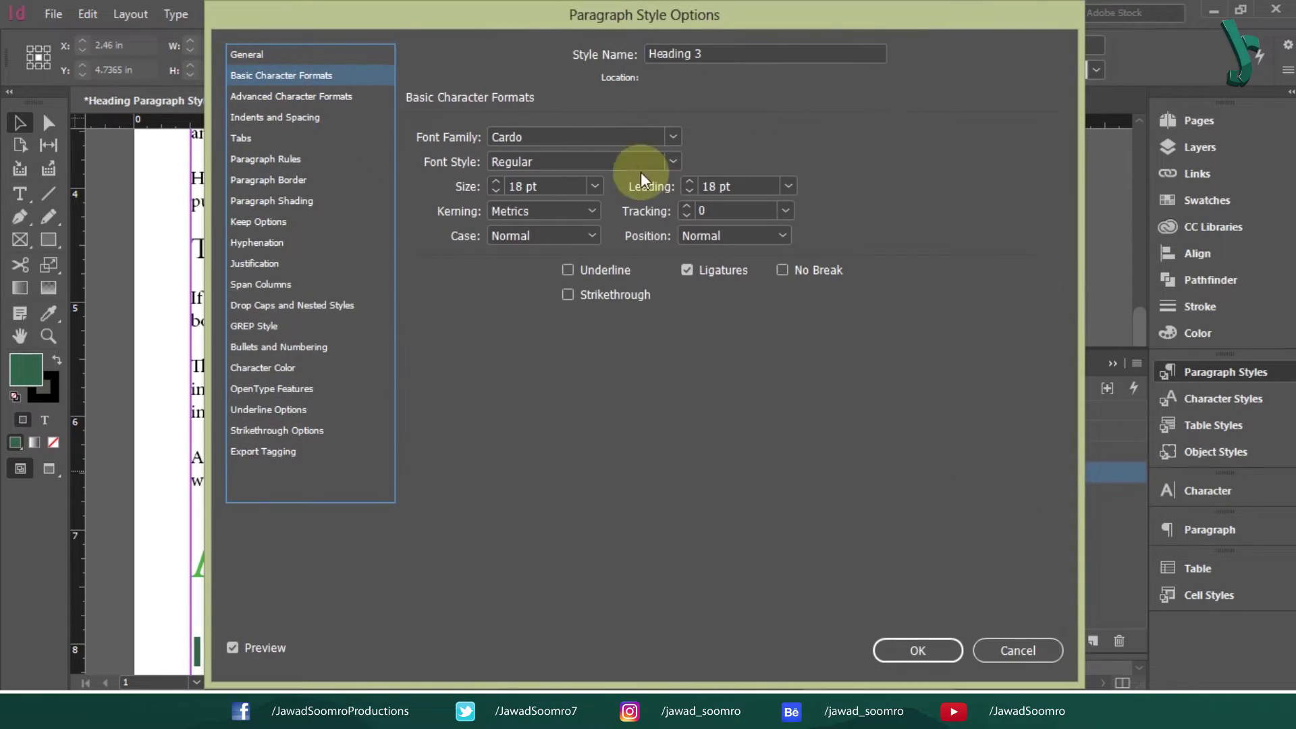
pyautogui.click(642, 162)
pyautogui.click(609, 201)
pyautogui.click(917, 650)
# Zoom and scroll to inspect the new headings, then fit the page in the window.
pyautogui.scroll(-5, 333, 298)
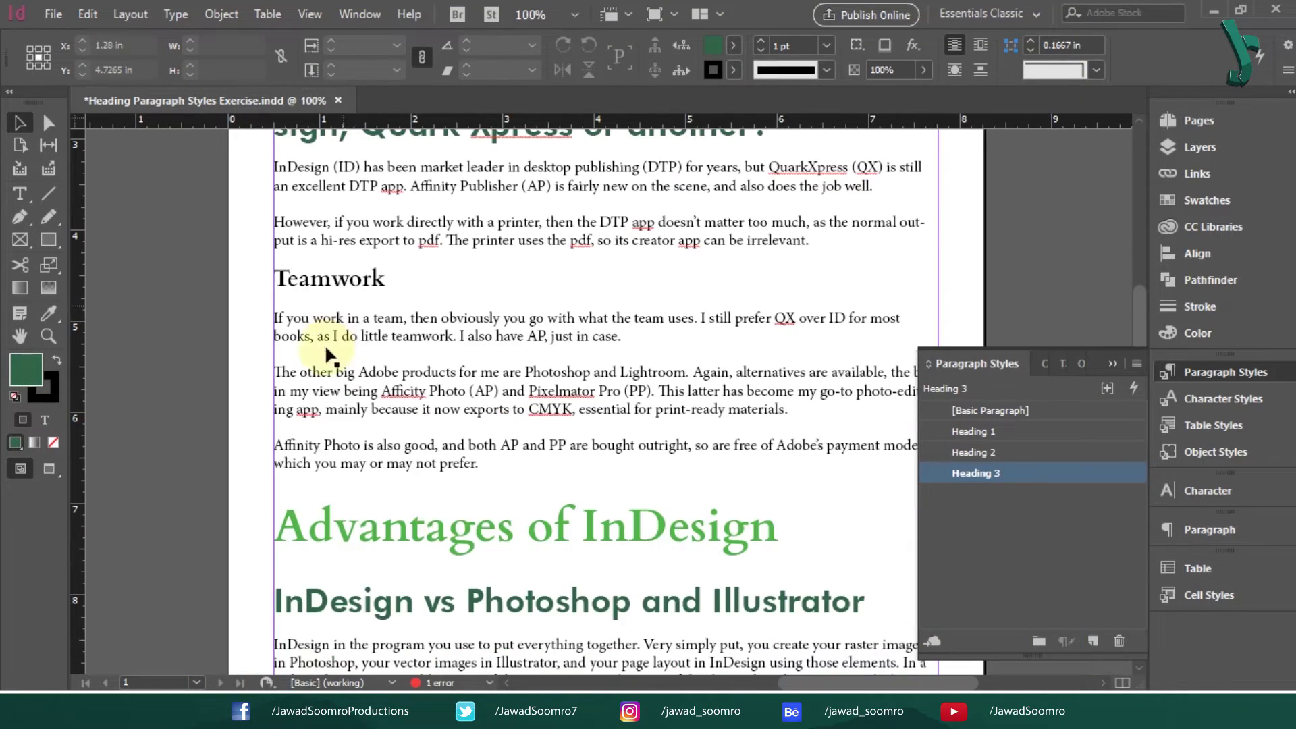
pyautogui.scroll(5, 420, 579)
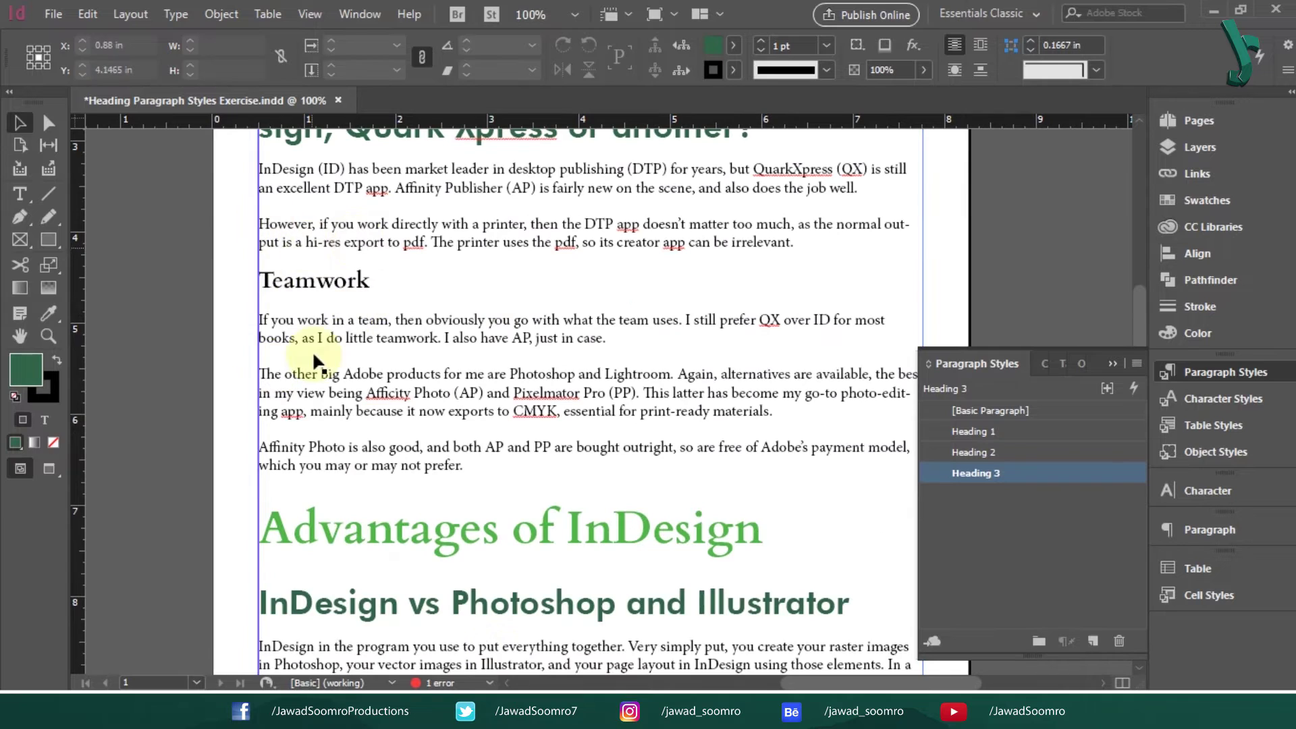
pyautogui.moveTo(358, 482); pyautogui.dragTo(472, 83)
pyautogui.hotkey('ctrl', '0')
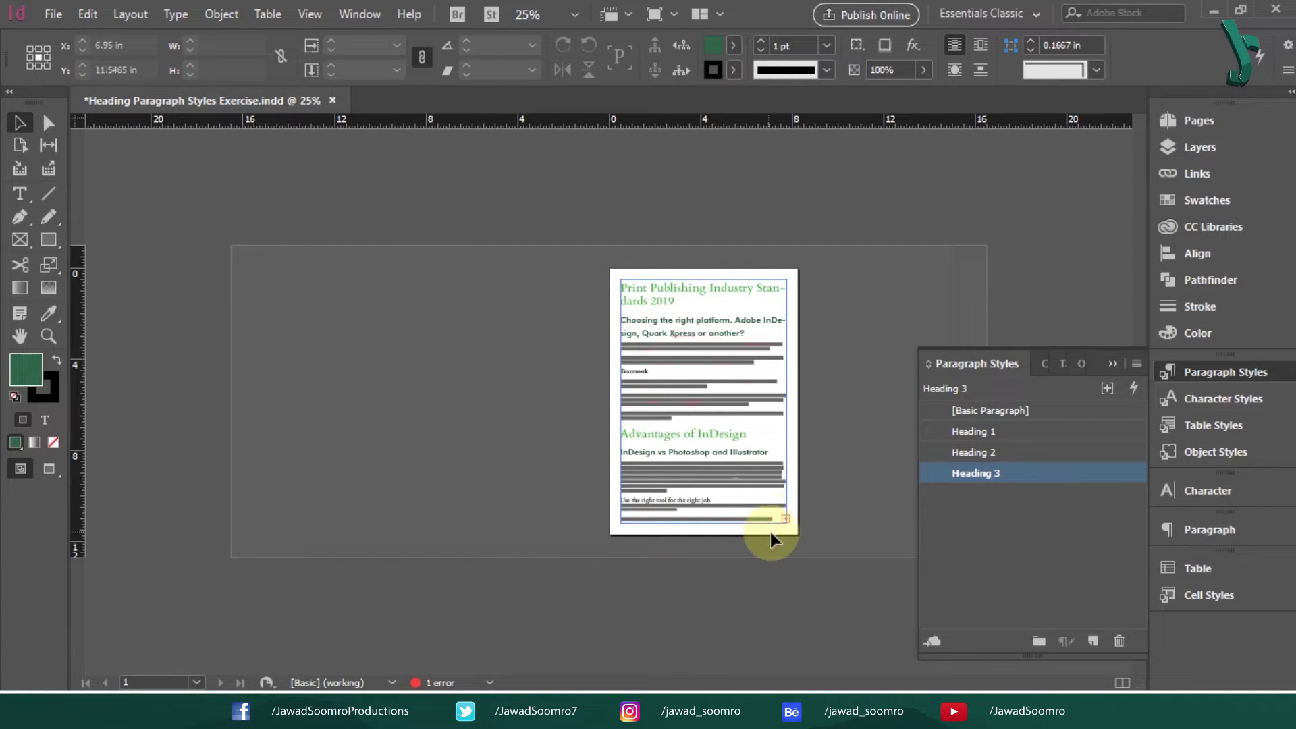
pyautogui.hotkey('ctrl', '=')
pyautogui.hotkey('ctrl', '=')
pyautogui.hscroll(1, 830, 371)
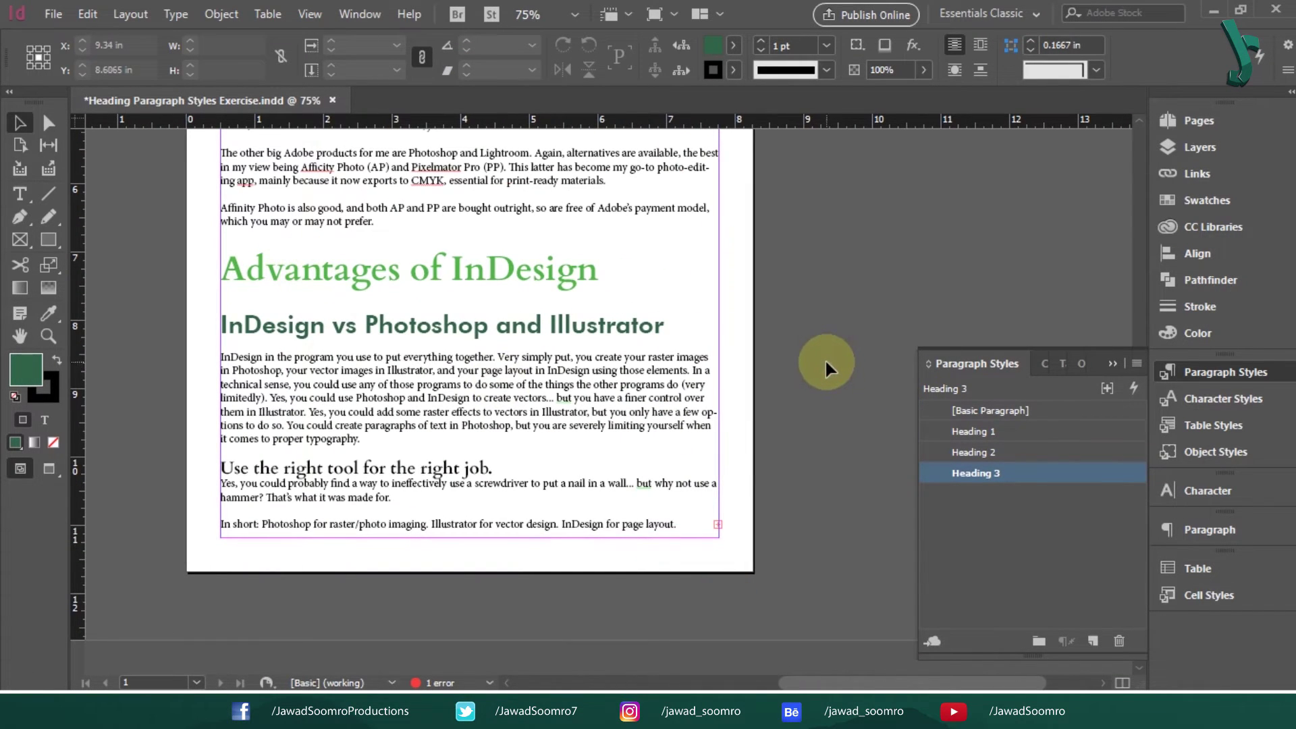
pyautogui.hotkey('ctrl', '0')
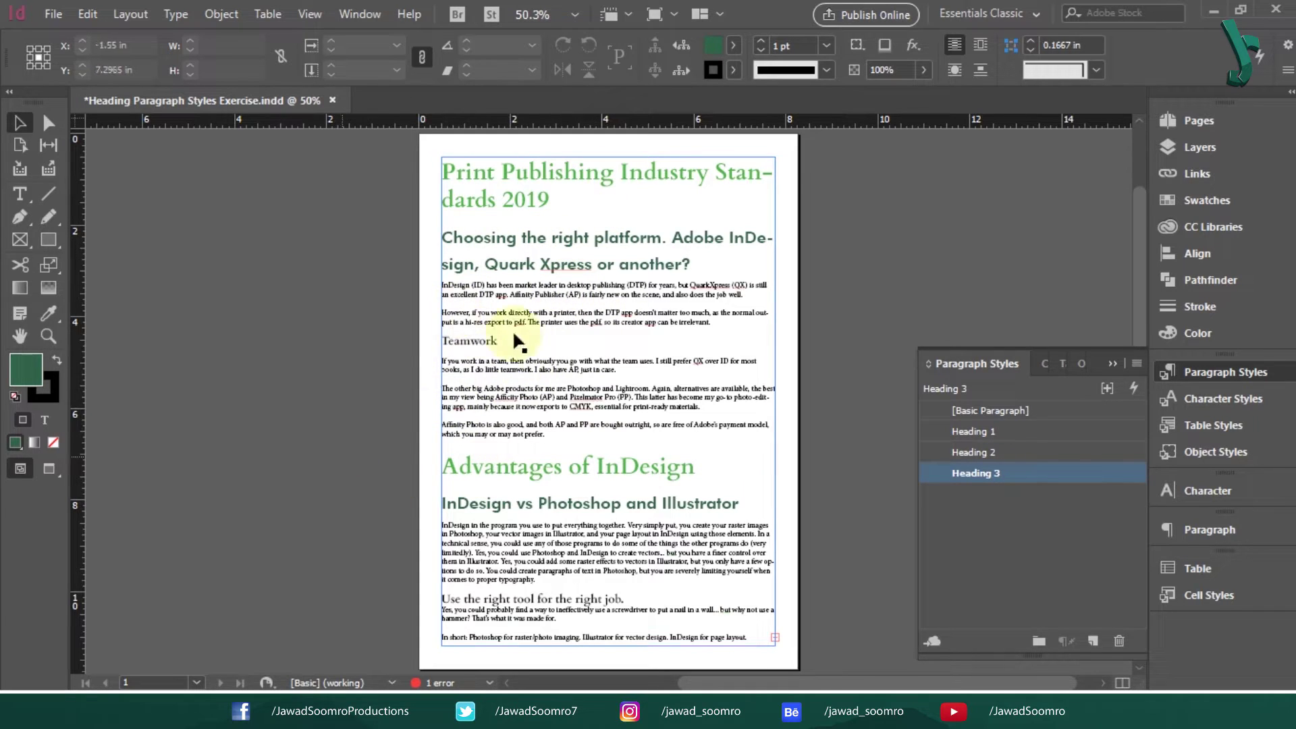
# Give the Heading 3 paragraph style the blue C=100 M=90 Y=10 K=0 character colour.
pyautogui.doubleClick(1025, 475)
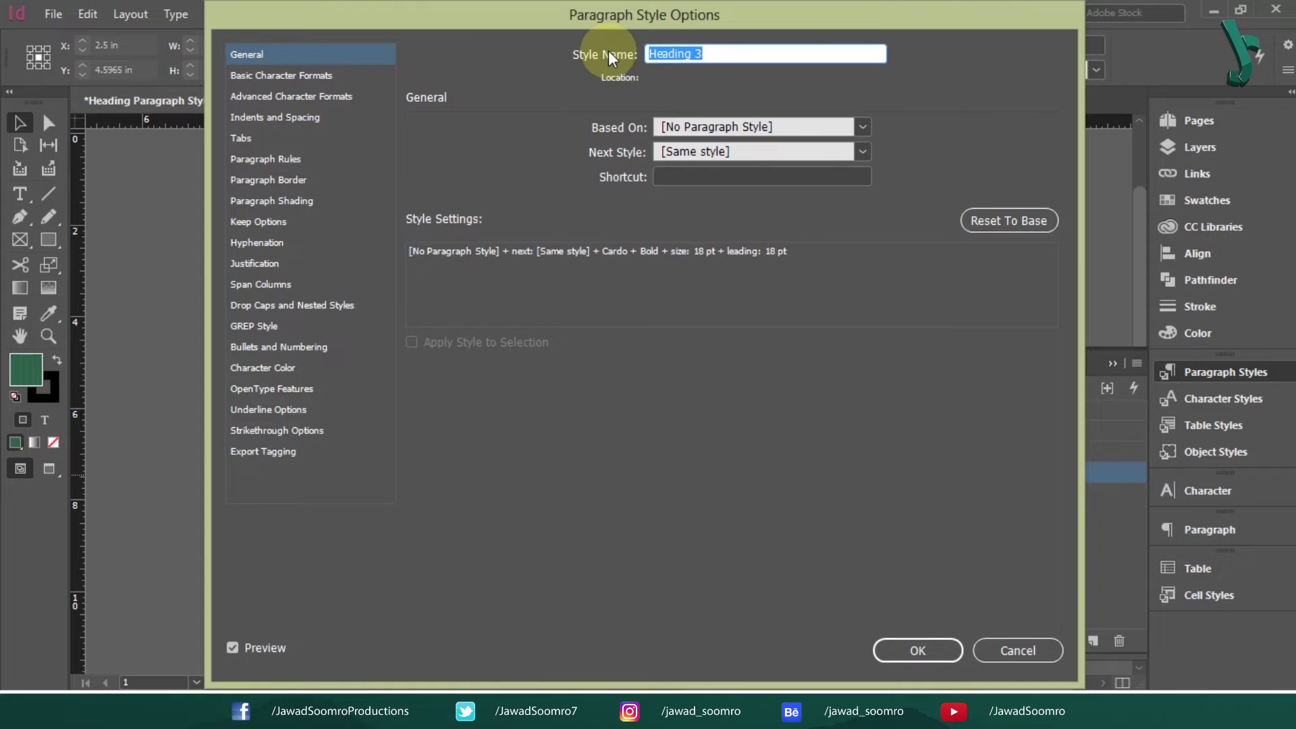
pyautogui.moveTo(615, 12); pyautogui.dragTo(1124, 30)
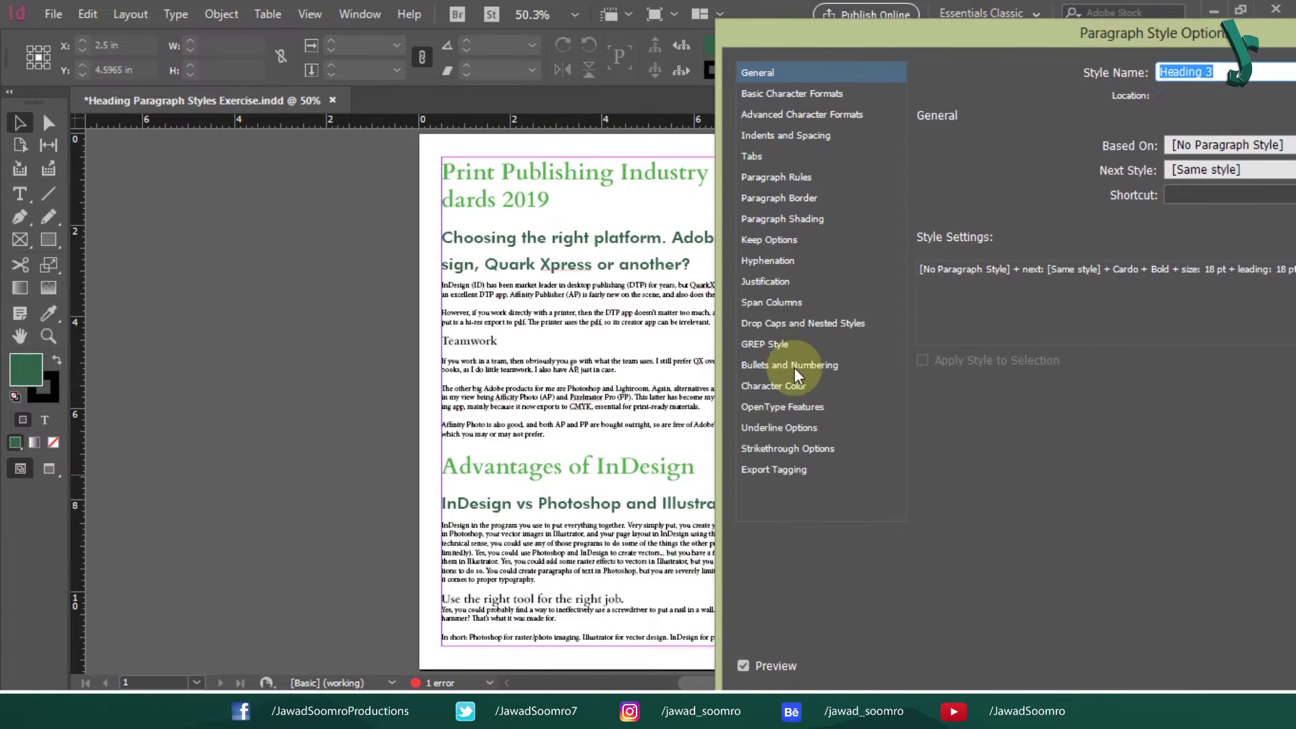
pyautogui.click(800, 386)
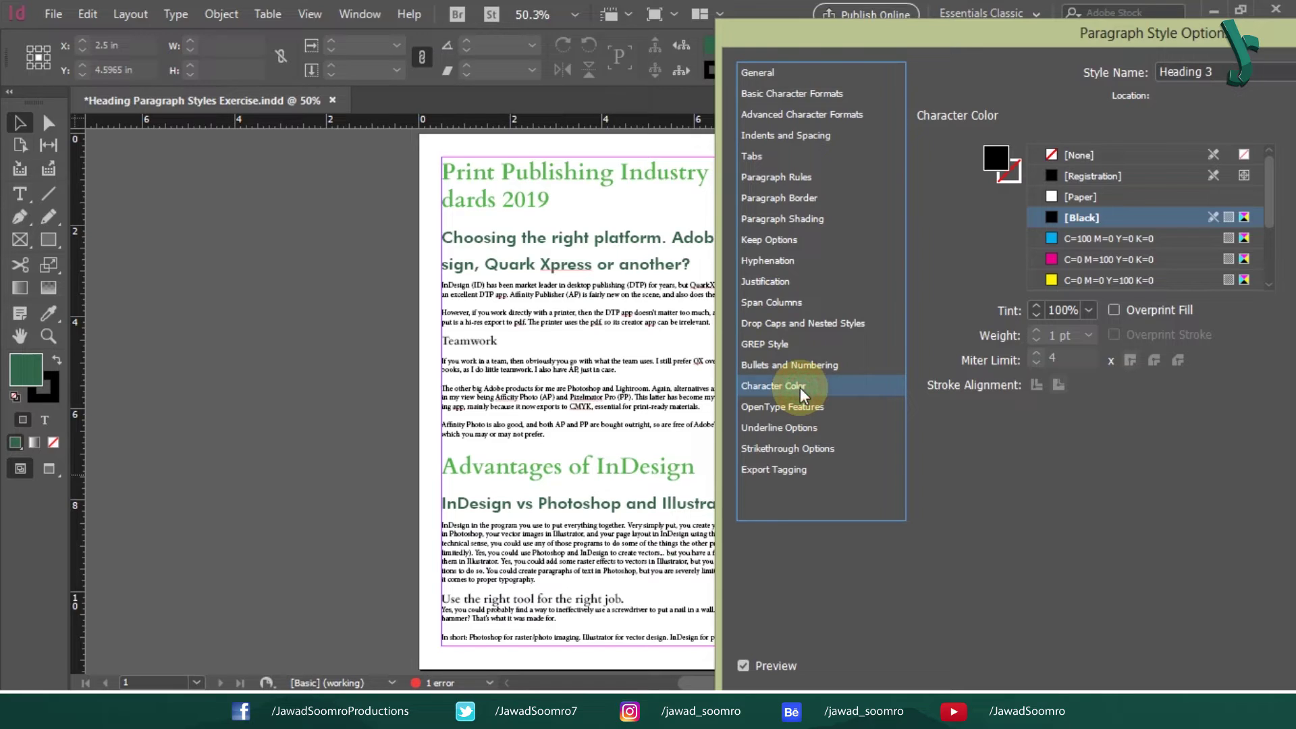
pyautogui.moveTo(1268, 208); pyautogui.dragTo(1273, 286)
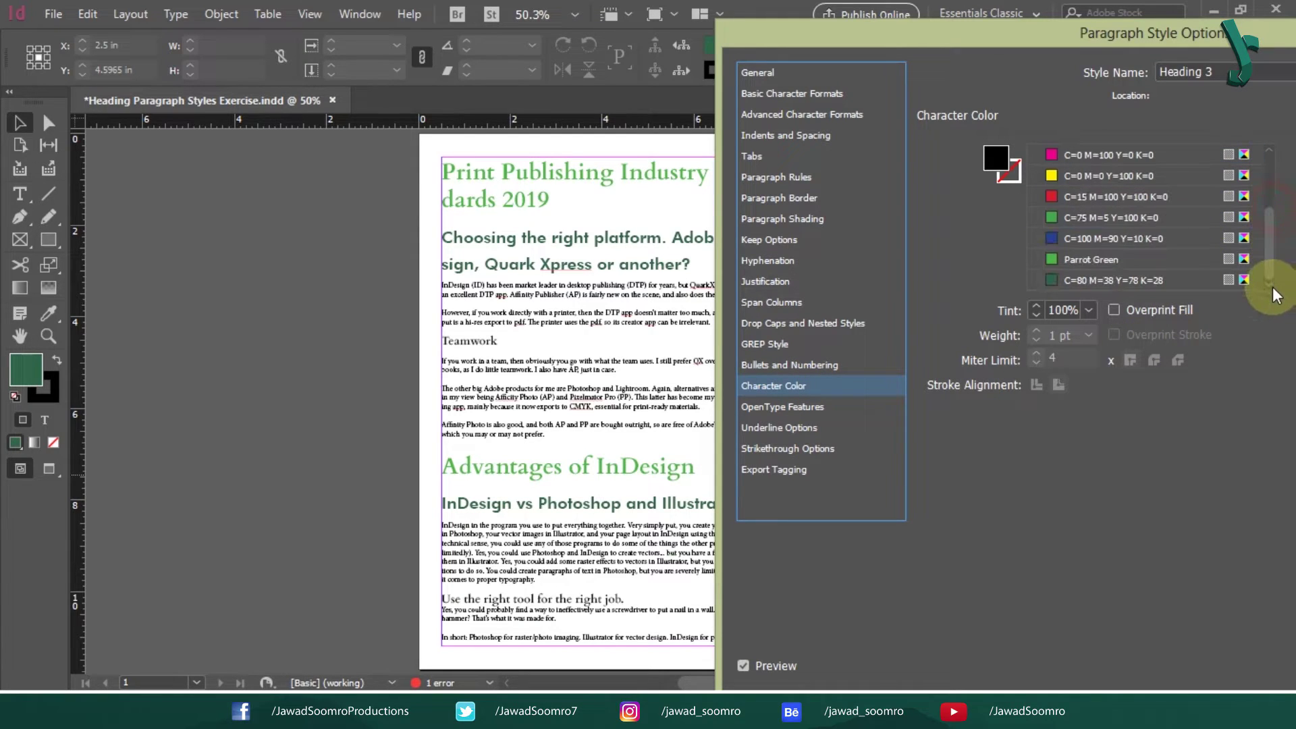
pyautogui.click(1063, 236)
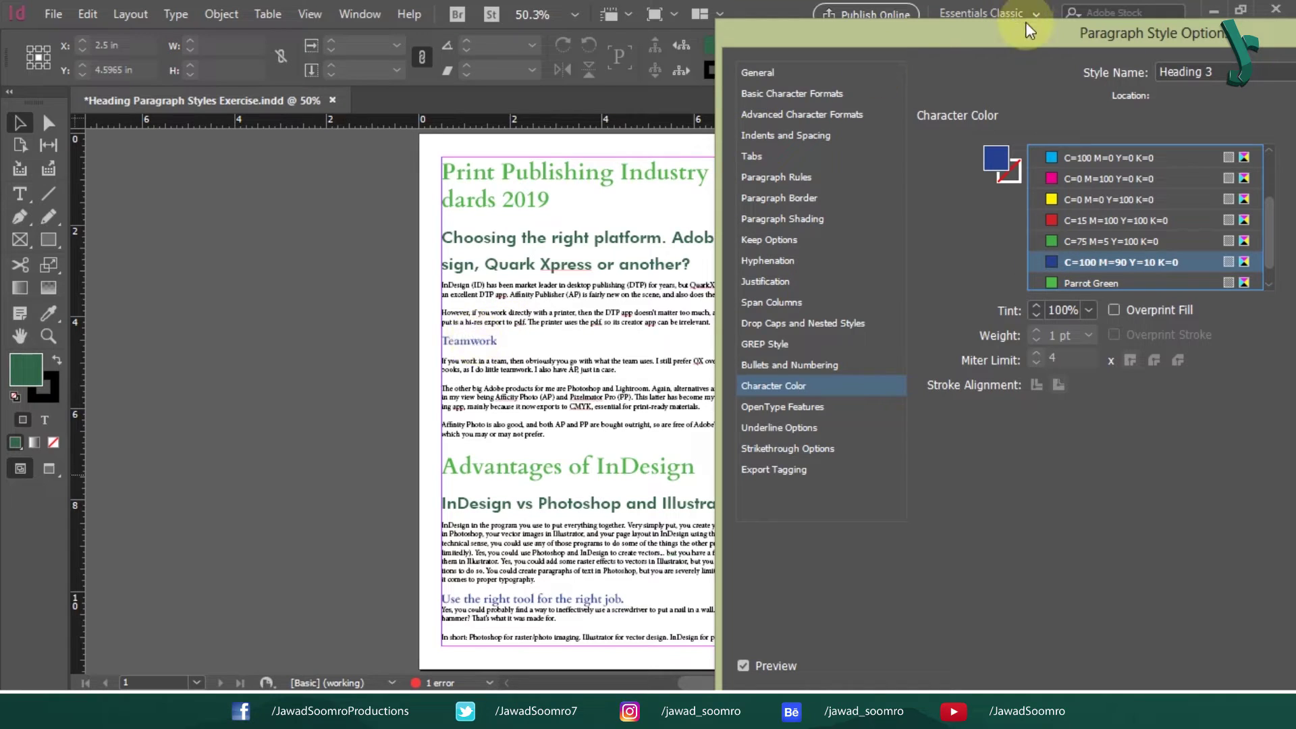
pyautogui.moveTo(1026, 34); pyautogui.dragTo(843, 38)
pyautogui.click(1060, 665)
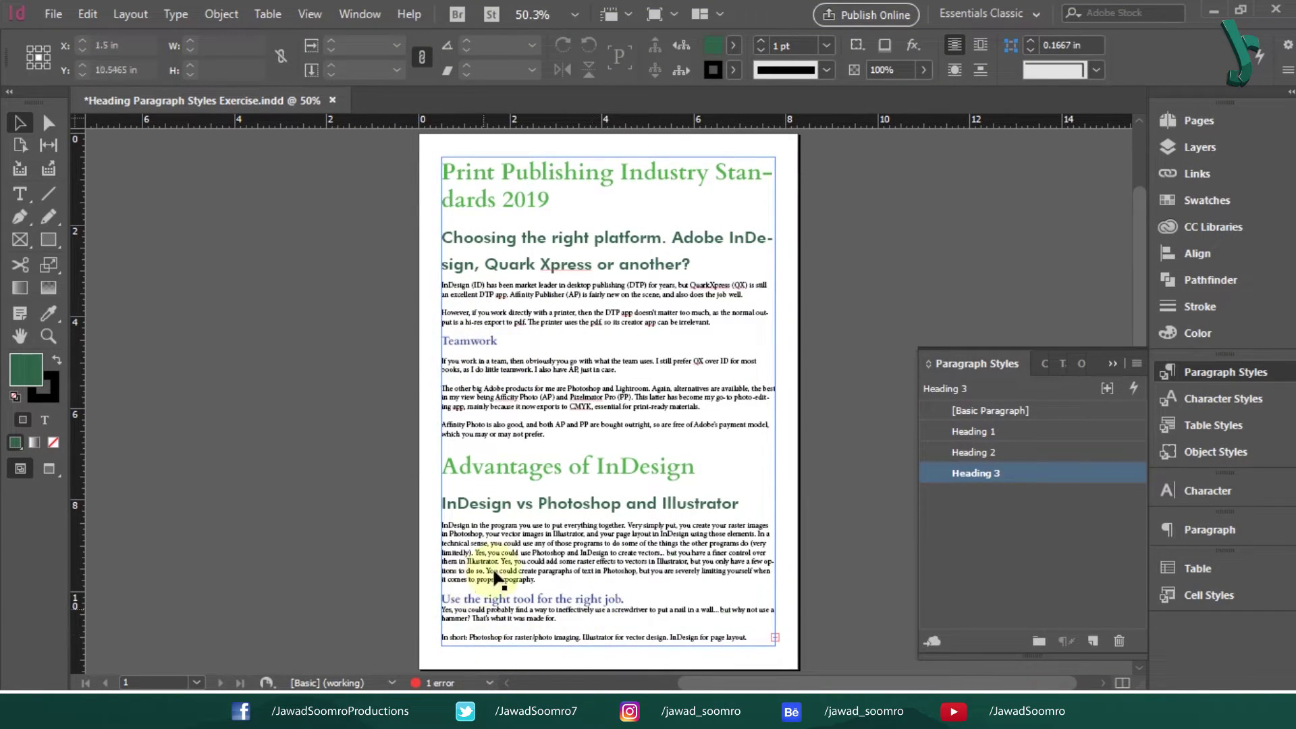
pyautogui.hotkey('ctrl', '=')
pyautogui.hotkey('ctrl', '=')
pyautogui.hotkey('ctrl', '=')
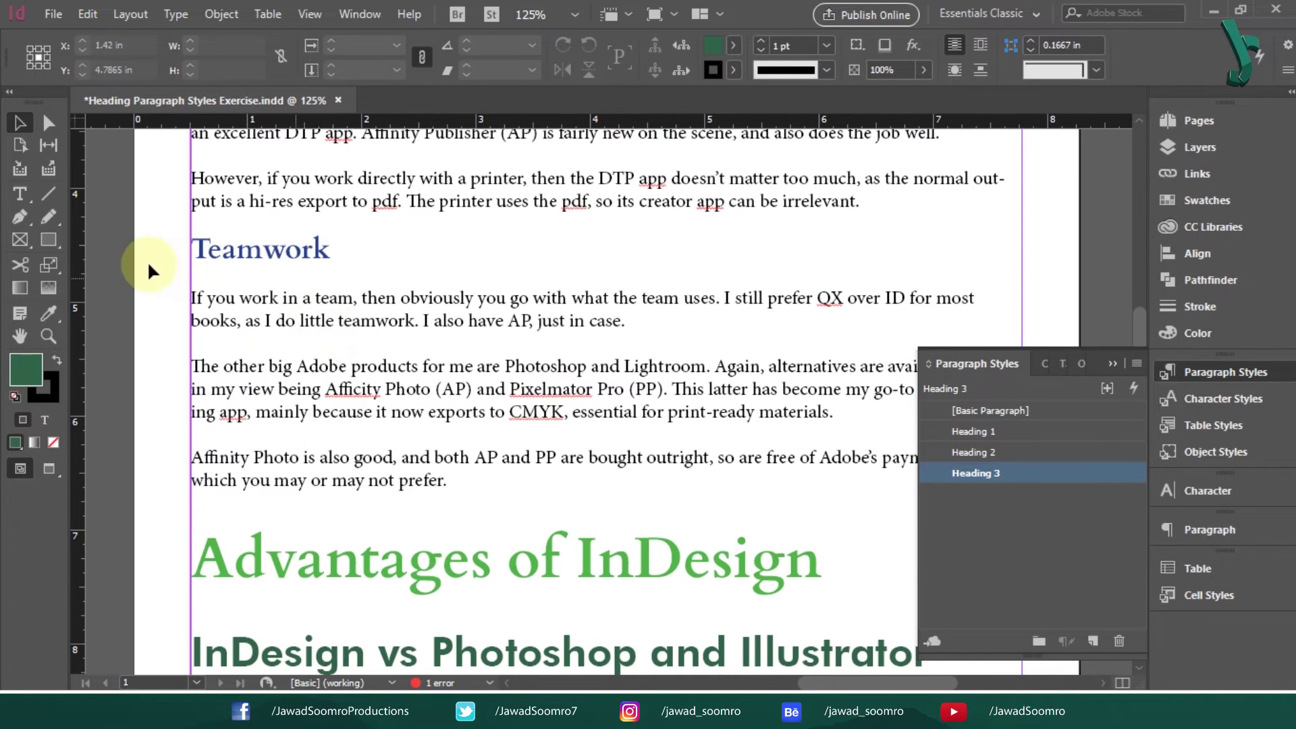
pyautogui.scroll(-5, 303, 556)
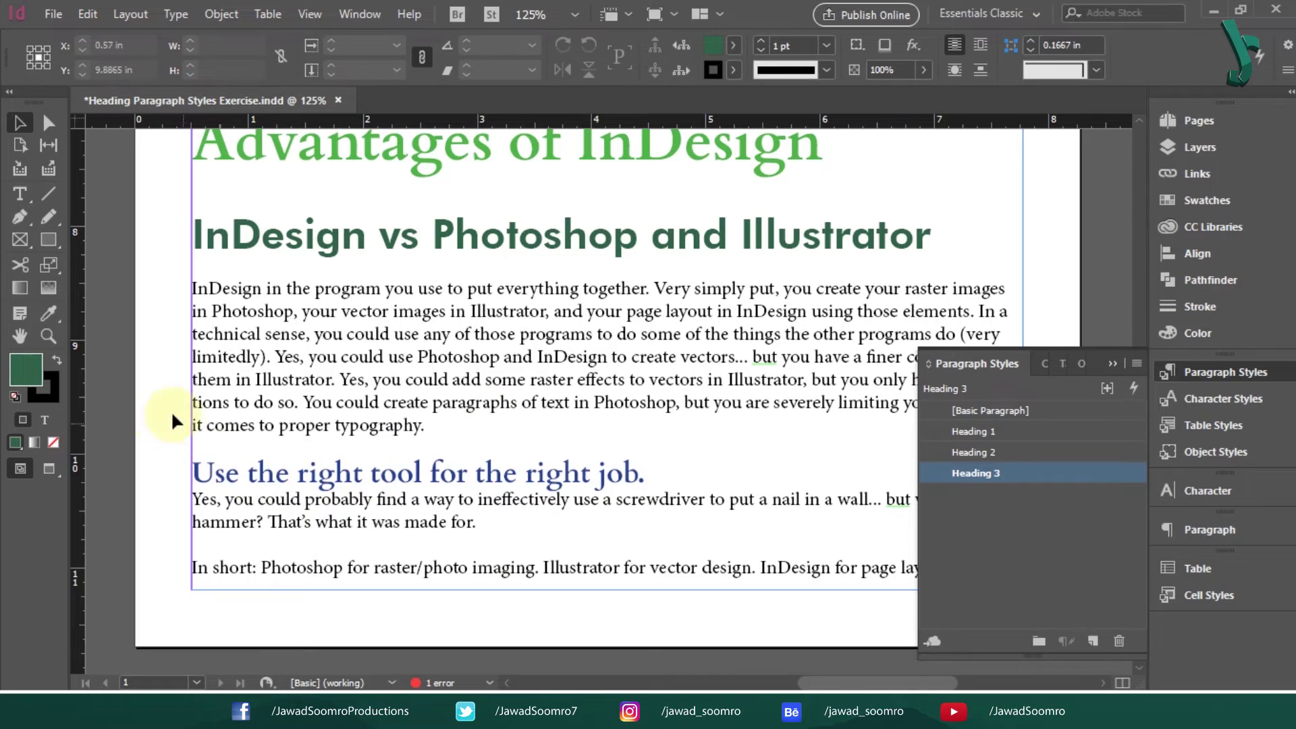
pyautogui.click(133, 412)
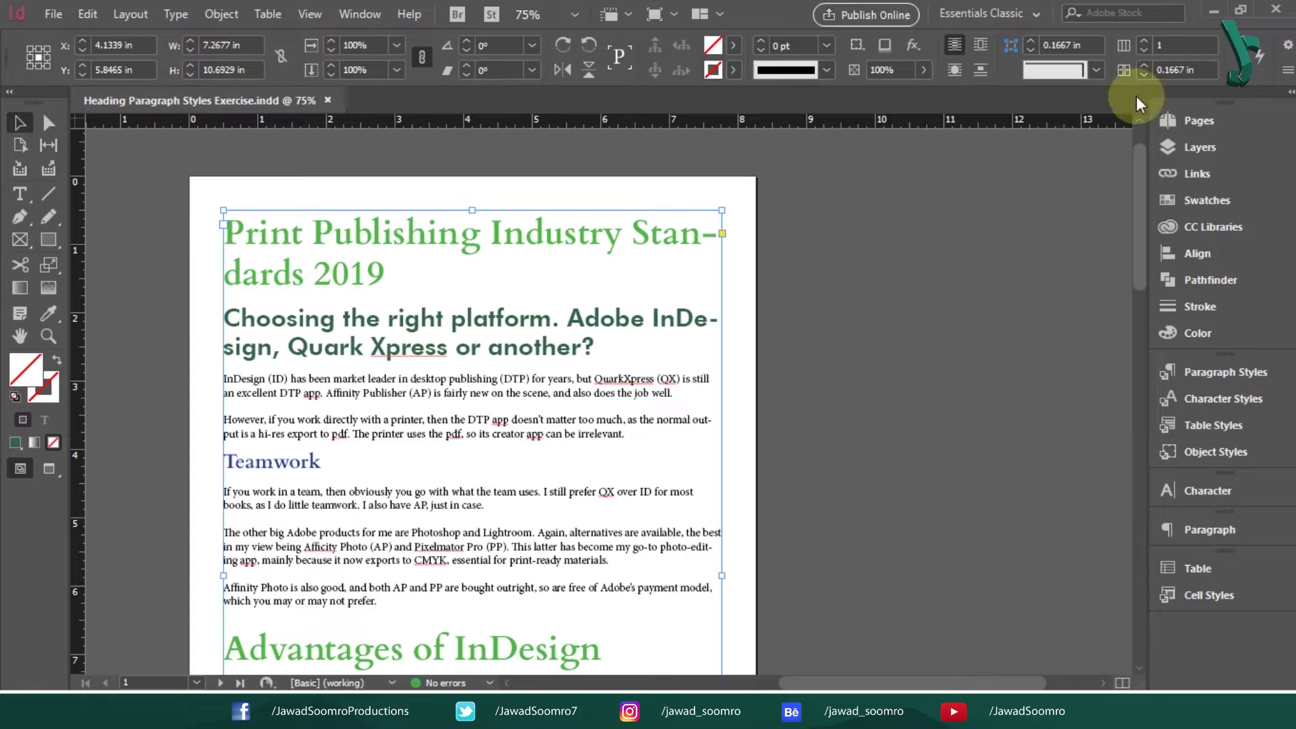
# Inspect the Teamwork heading and select a stretch of body text with the Type tool.
pyautogui.click(295, 463)
pyautogui.doubleClick(295, 463)
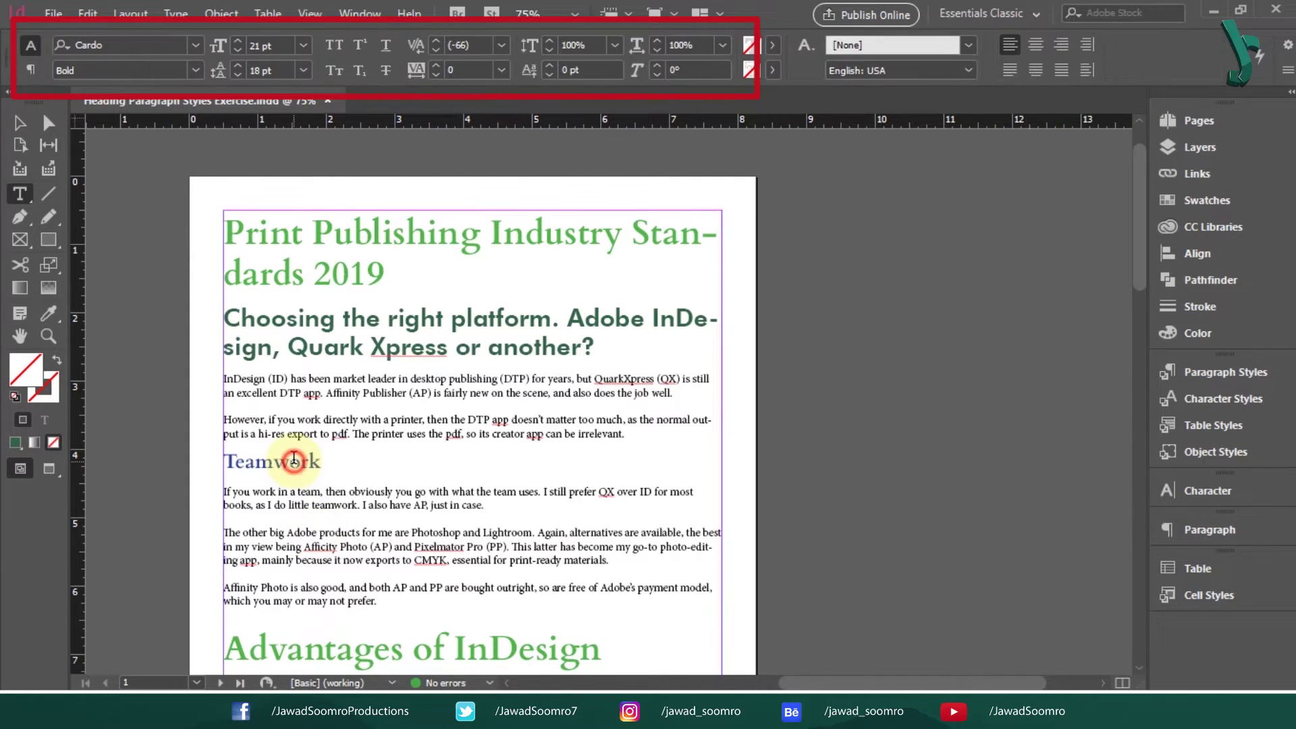
pyautogui.moveTo(255, 378); pyautogui.dragTo(444, 411)
pyautogui.click(446, 413)
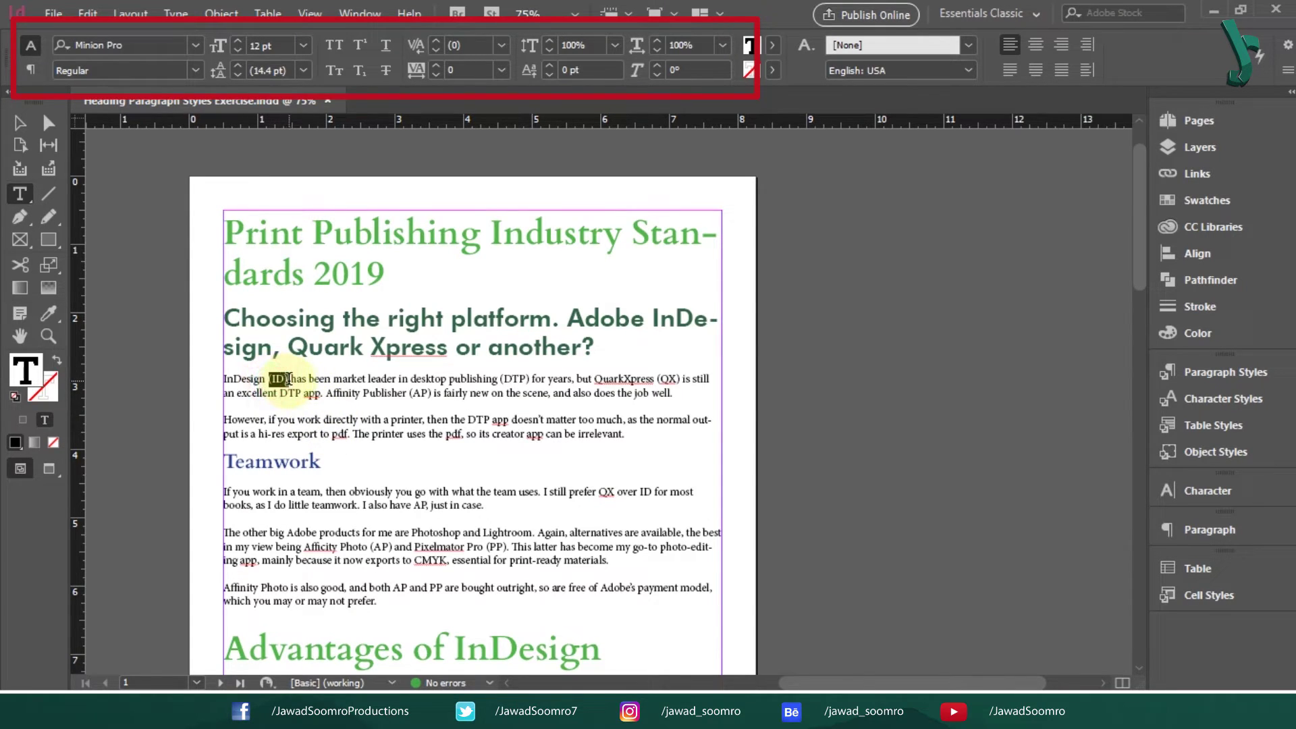
# Set the leading to Auto, then show the Paragraph Styles panel from the first body paragraph.
pyautogui.click(200, 71)
pyautogui.click(304, 45)
pyautogui.click(304, 45)
pyautogui.click(303, 71)
pyautogui.click(312, 120)
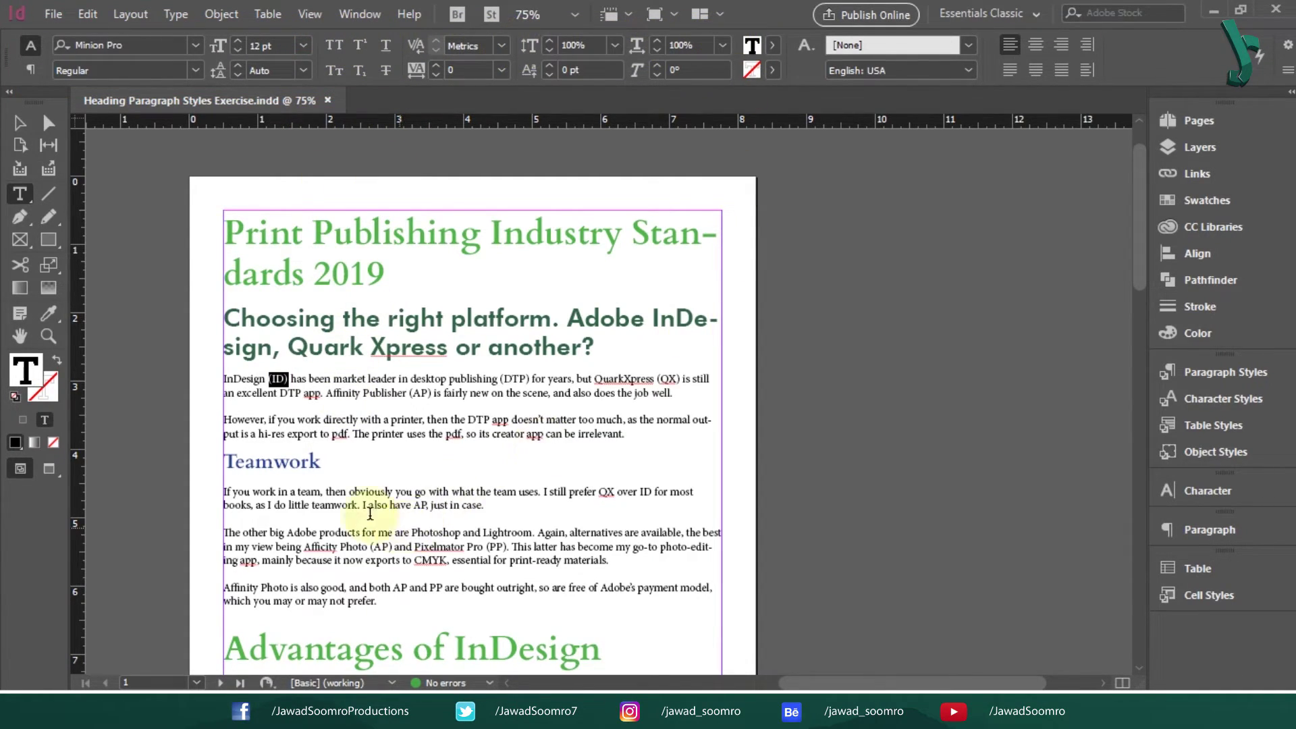
pyautogui.click(350, 394)
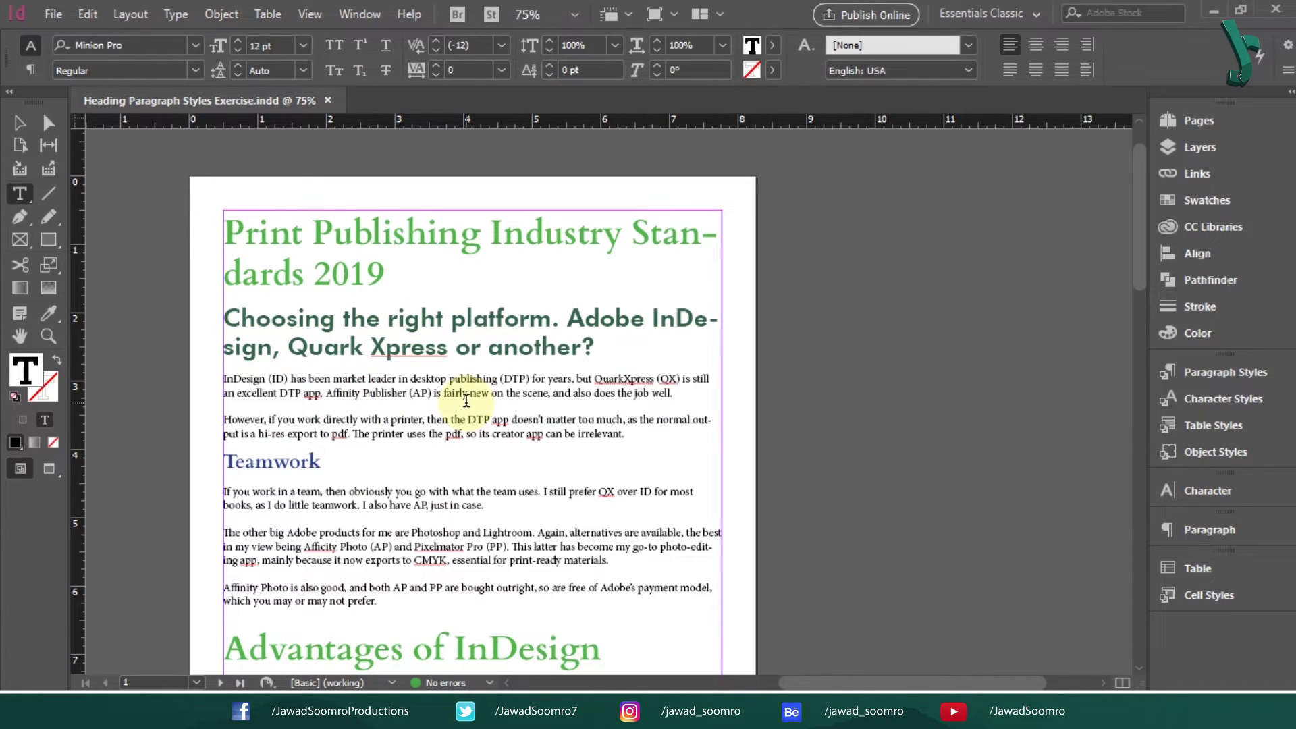
pyautogui.click(1257, 379)
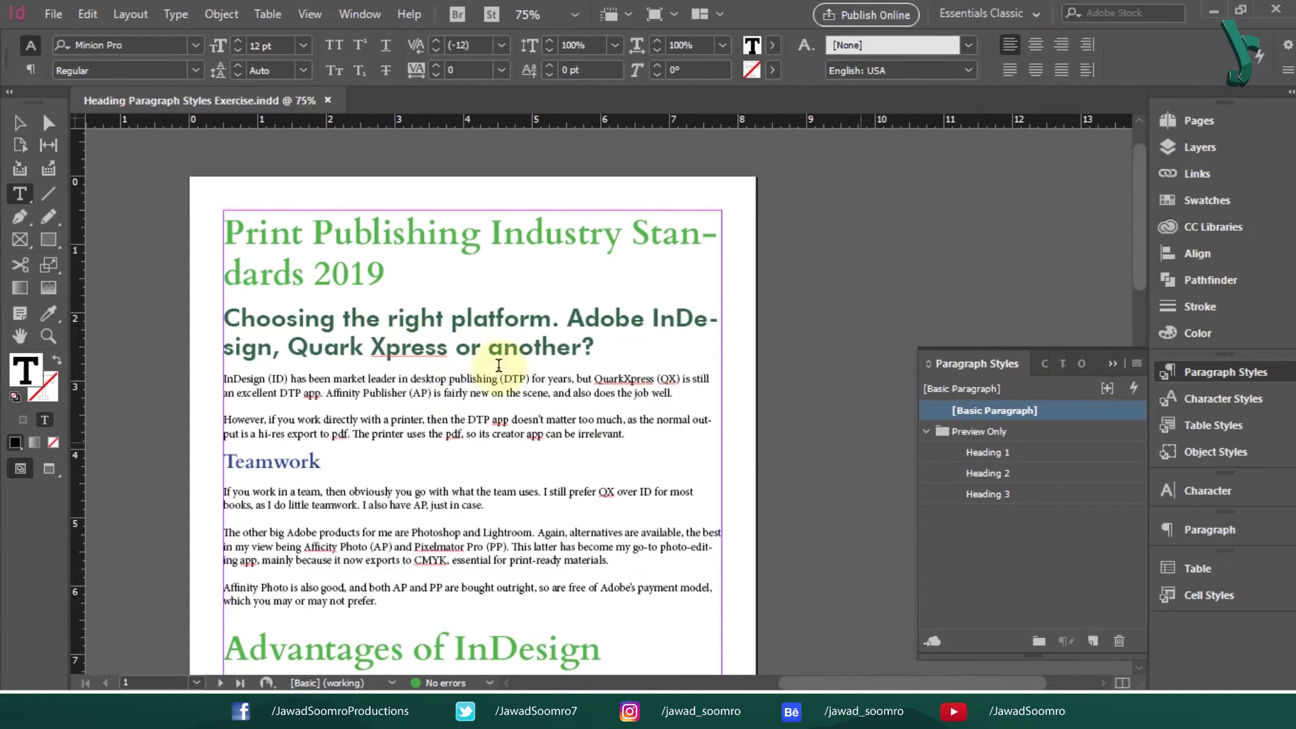
# Set the title's year 2019 in Lato Italic.
pyautogui.click(344, 250)
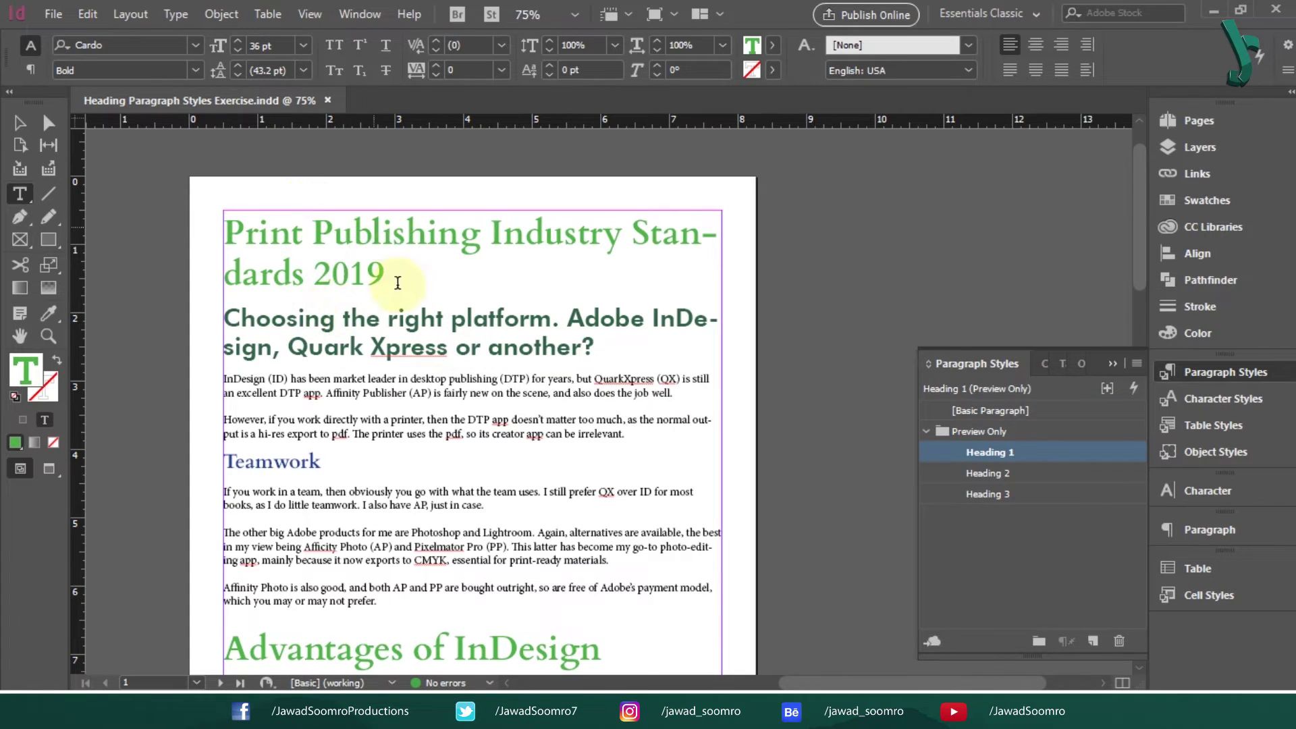
pyautogui.click(331, 267)
pyautogui.moveTo(306, 267); pyautogui.dragTo(388, 282)
pyautogui.doubleClick(145, 42)
pyautogui.write('lato')
pyautogui.click(125, 368)
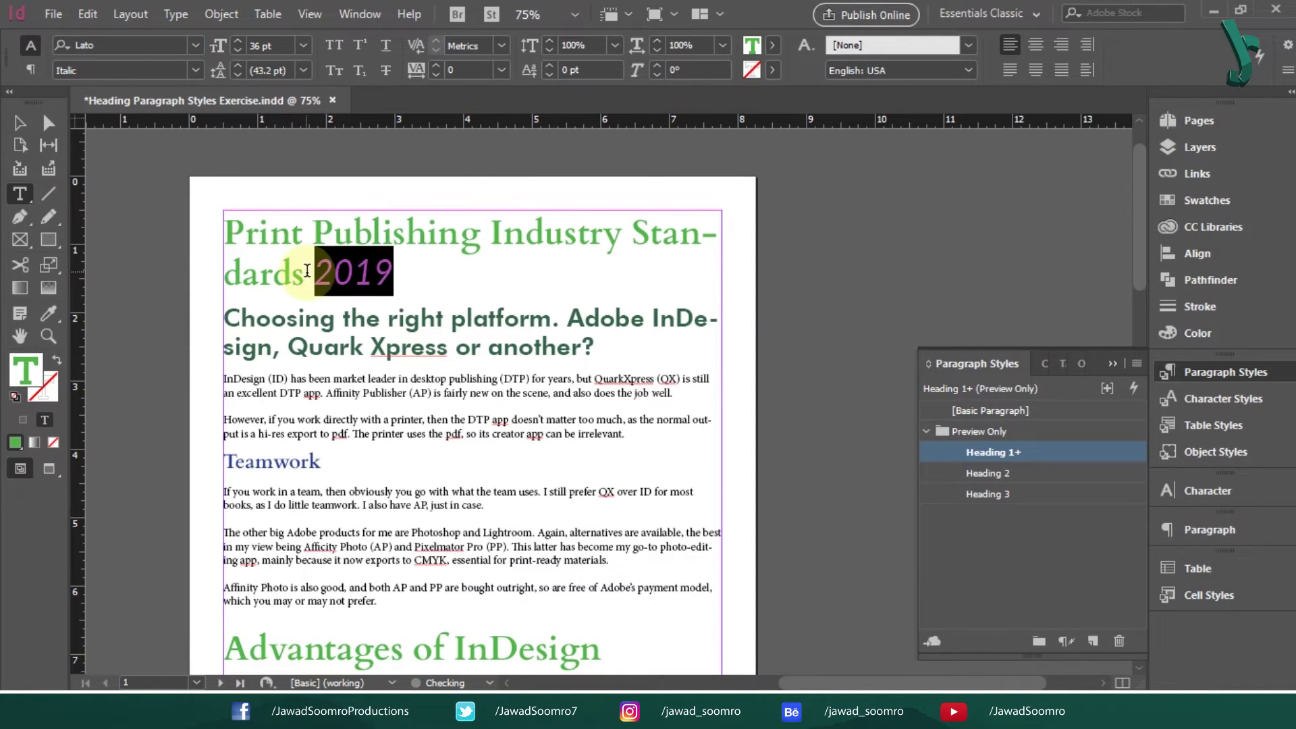
pyautogui.click(324, 315)
# Check the title formatting around 2019 by placing the cursor and selecting the heading.
pyautogui.click(315, 274)
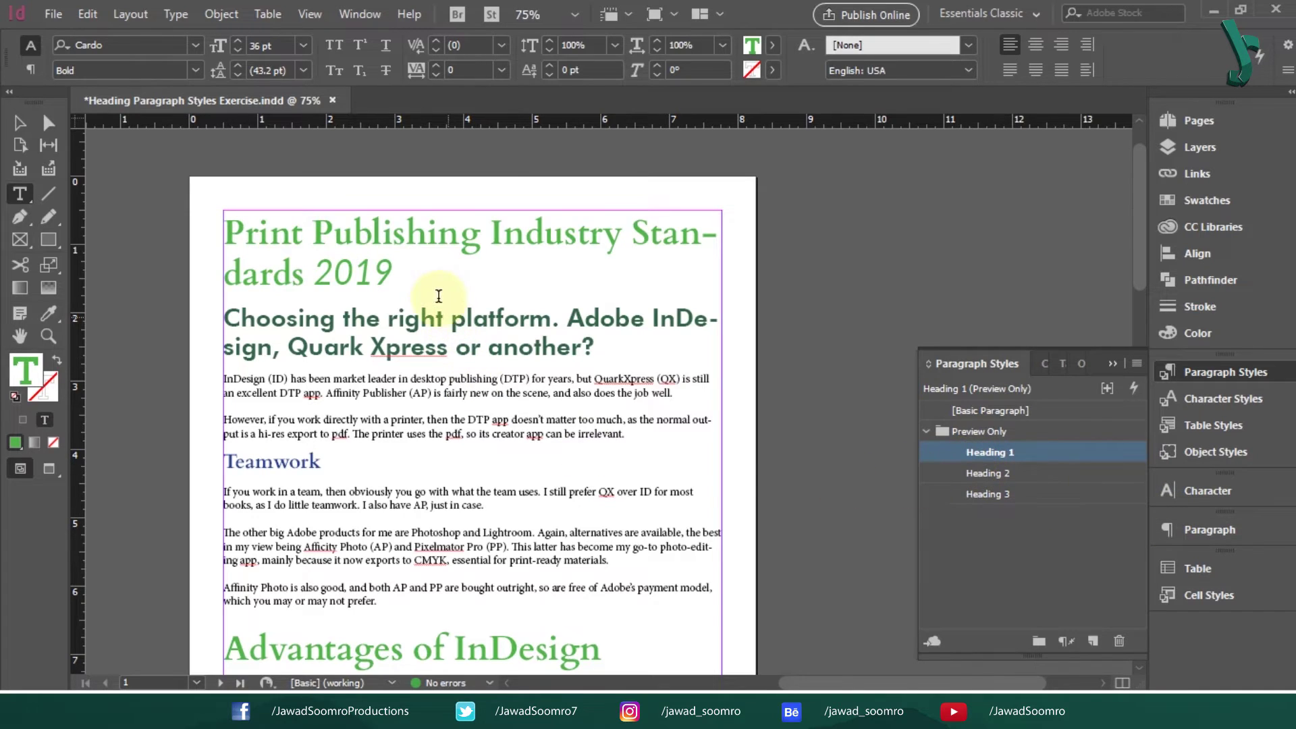
pyautogui.click(424, 270)
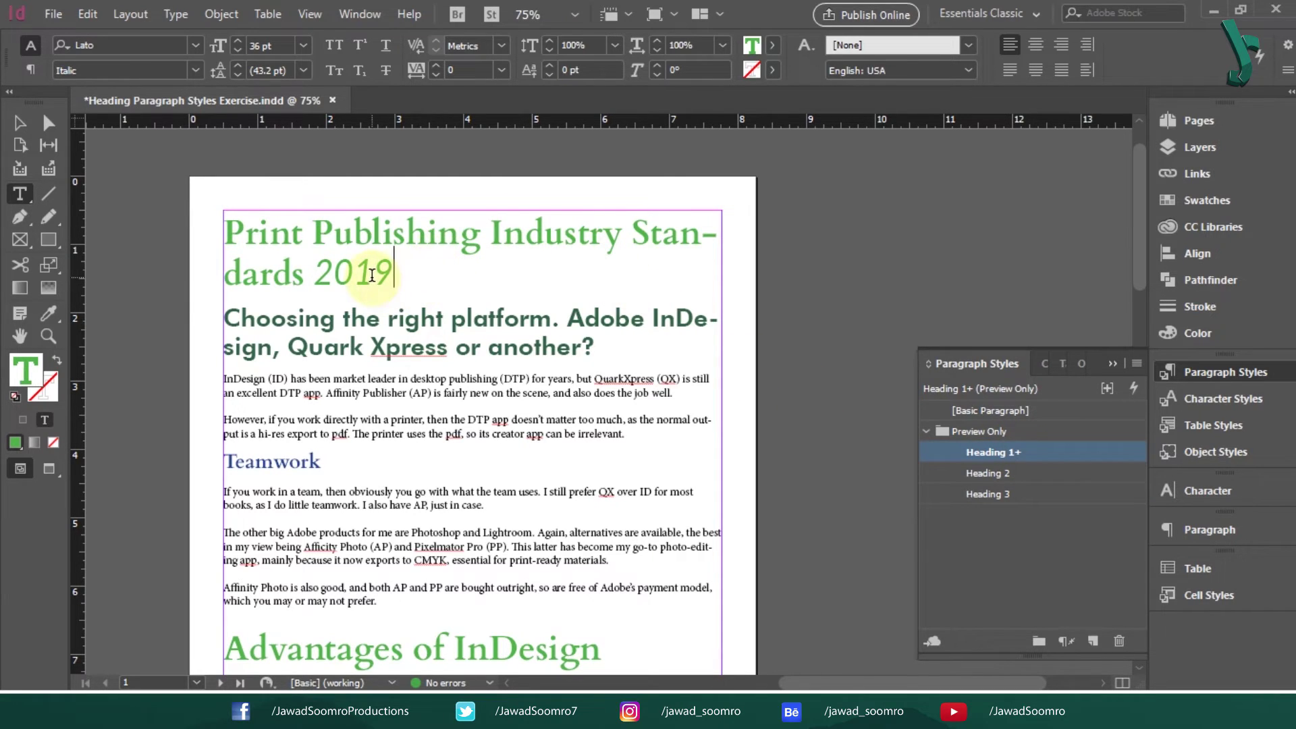
pyautogui.moveTo(398, 272); pyautogui.dragTo(226, 219)
pyautogui.click(396, 273)
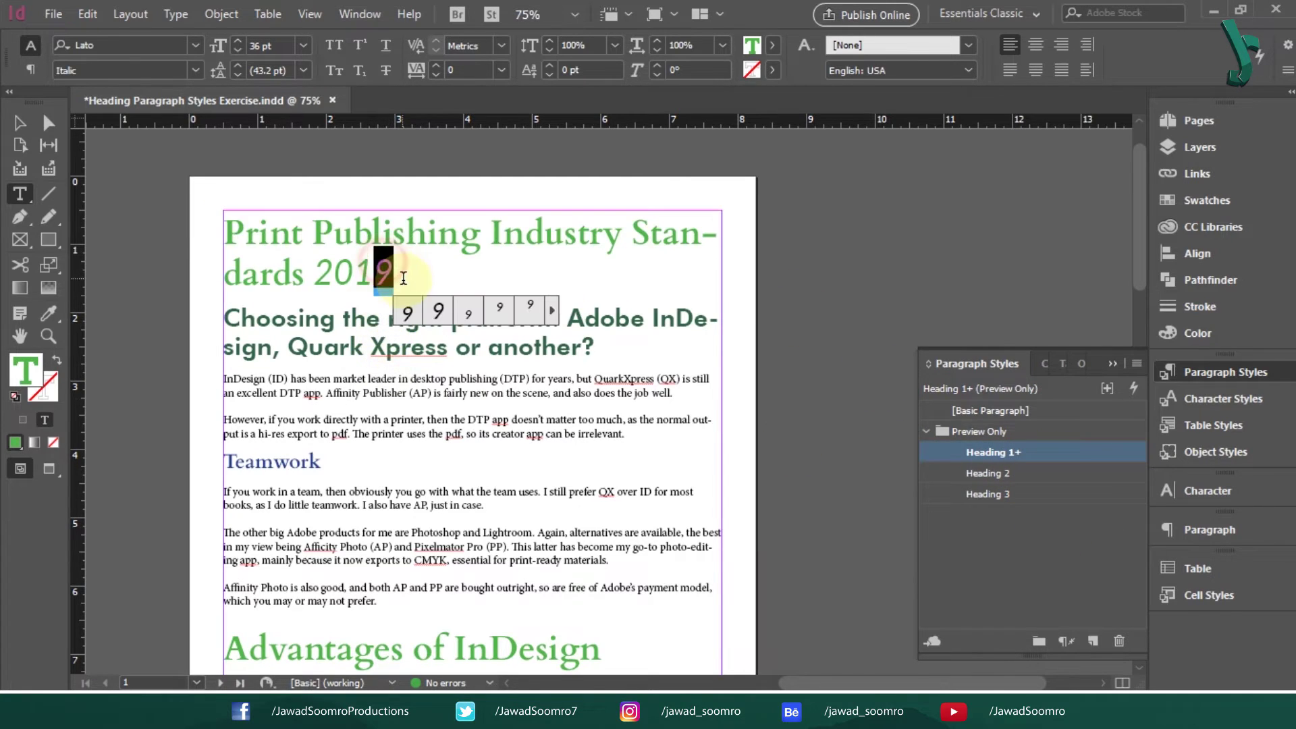
# Change 2019 to Lato Bold and check the resulting Heading 1+ override.
pyautogui.doubleClick(320, 271)
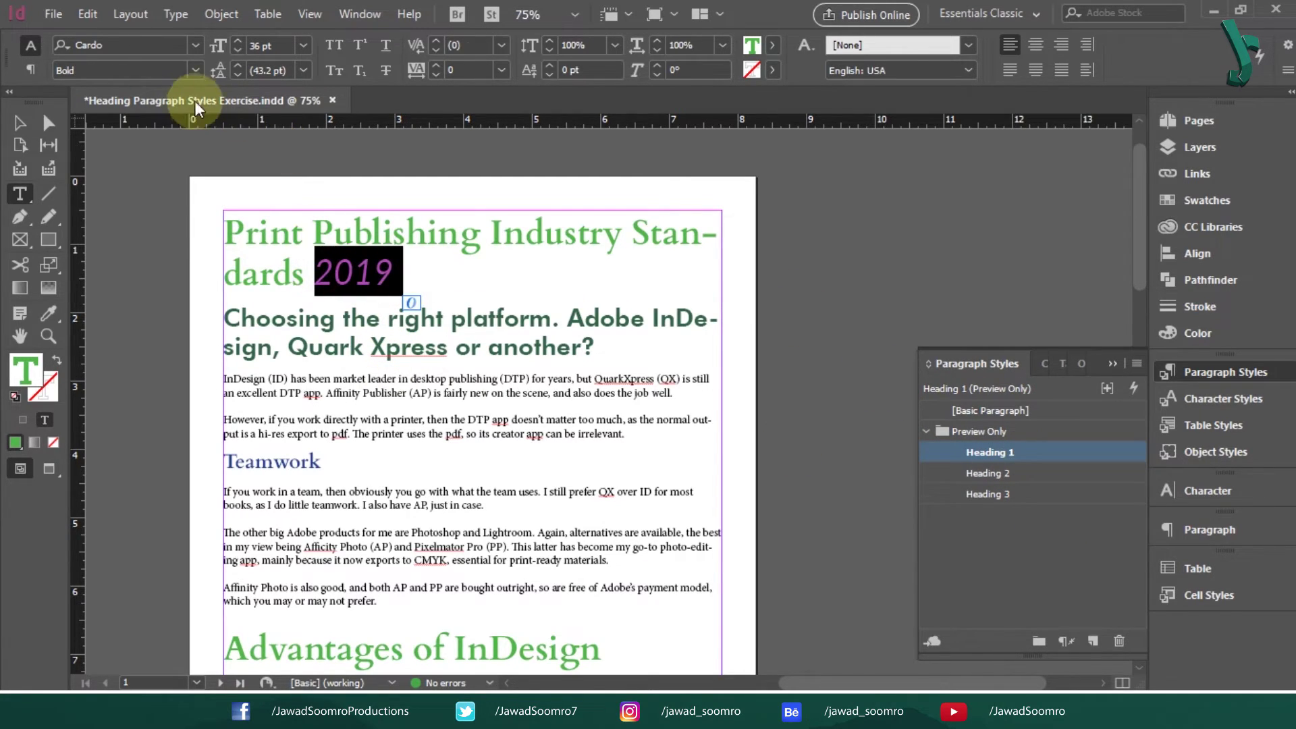
pyautogui.click(196, 69)
pyautogui.click(155, 112)
pyautogui.click(305, 273)
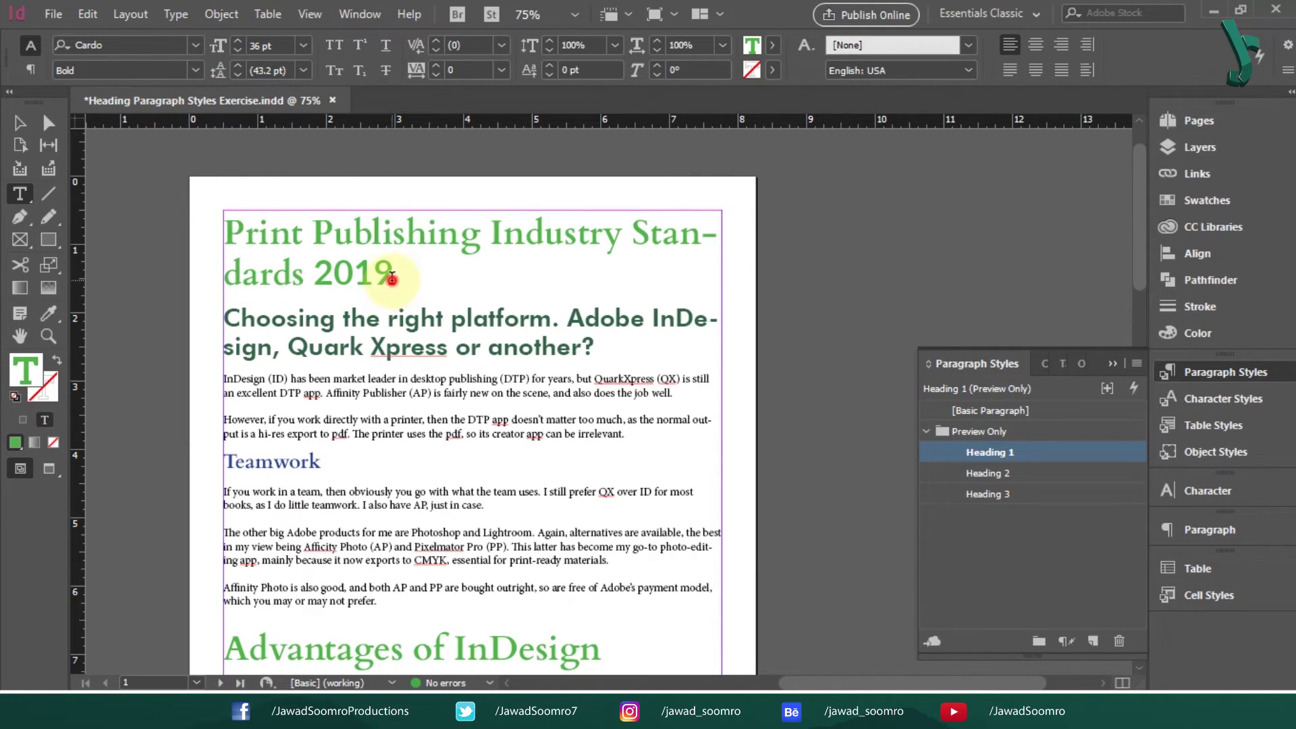
pyautogui.click(391, 277)
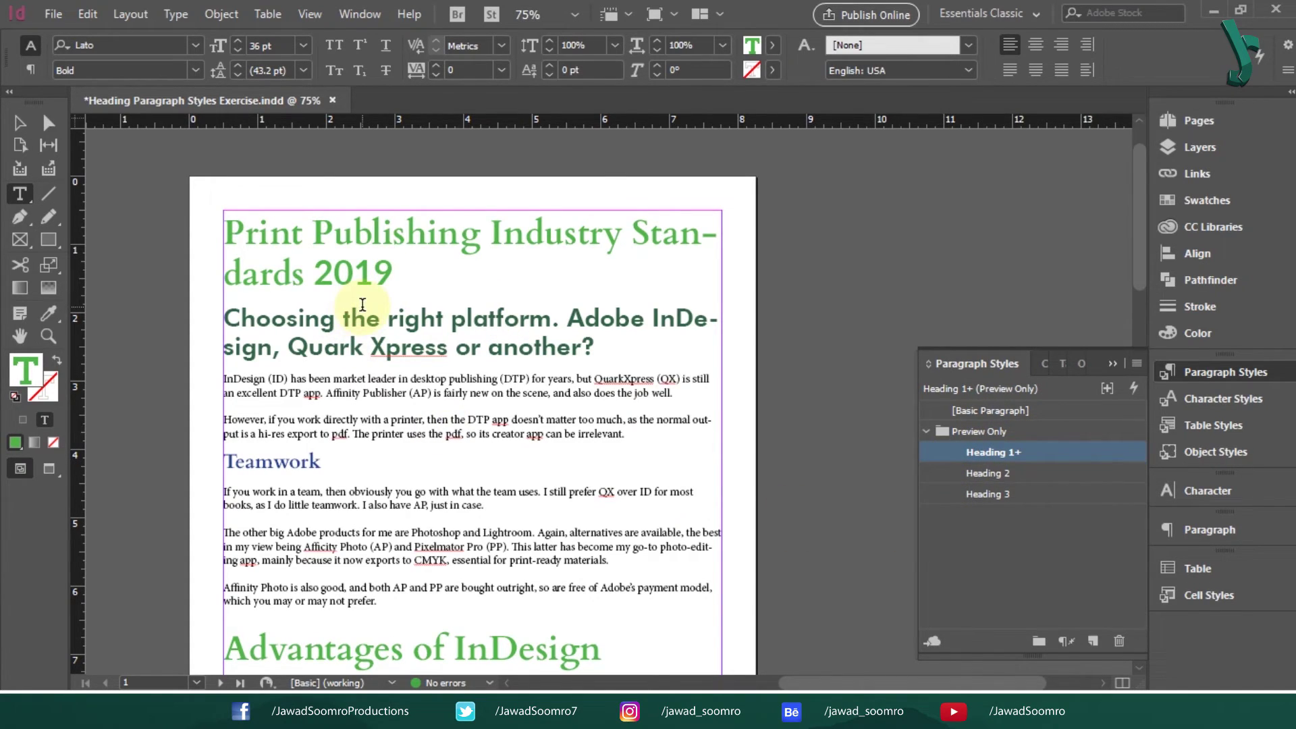
pyautogui.moveTo(403, 276); pyautogui.dragTo(305, 275)
# Reapply Heading 1 to the whole title with overrides cleared, returning 2019 to Cardo.
pyautogui.click(322, 233)
pyautogui.click(357, 278)
pyautogui.moveTo(428, 267); pyautogui.dragTo(222, 232)
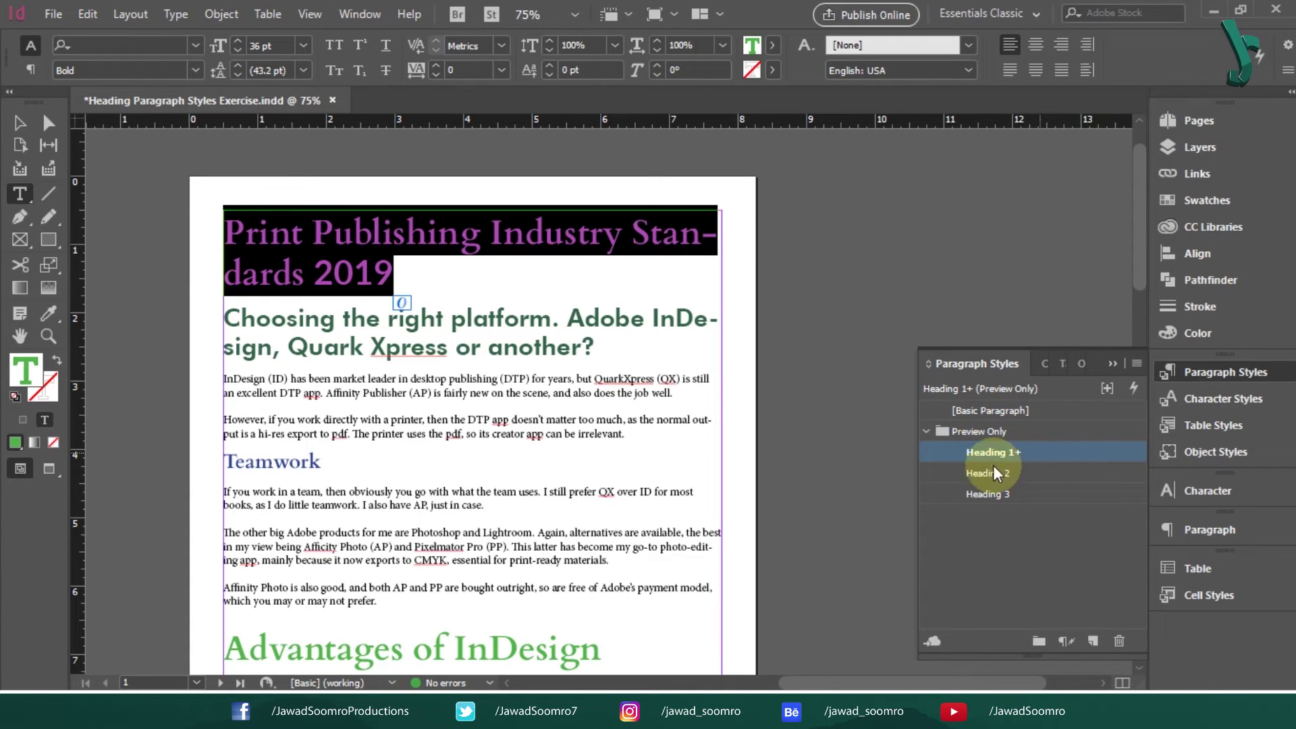
pyautogui.rightClick(1027, 454)
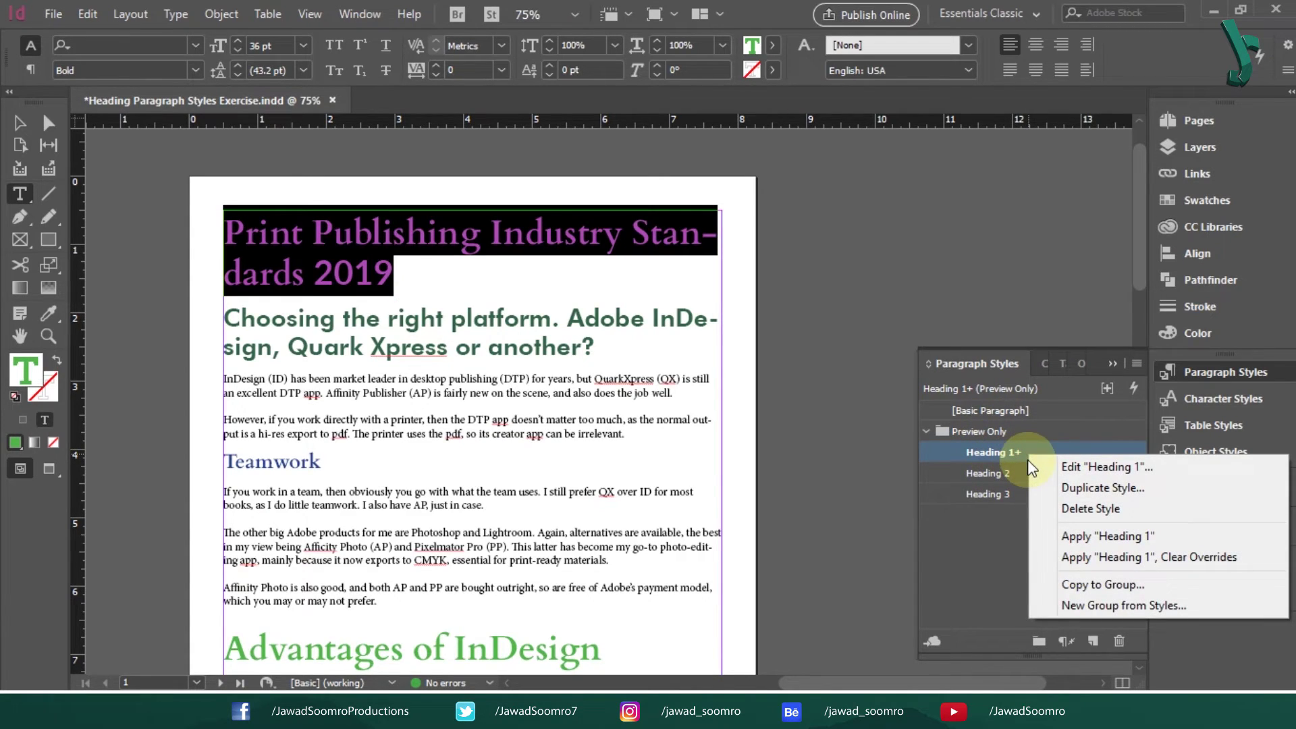
pyautogui.click(1117, 559)
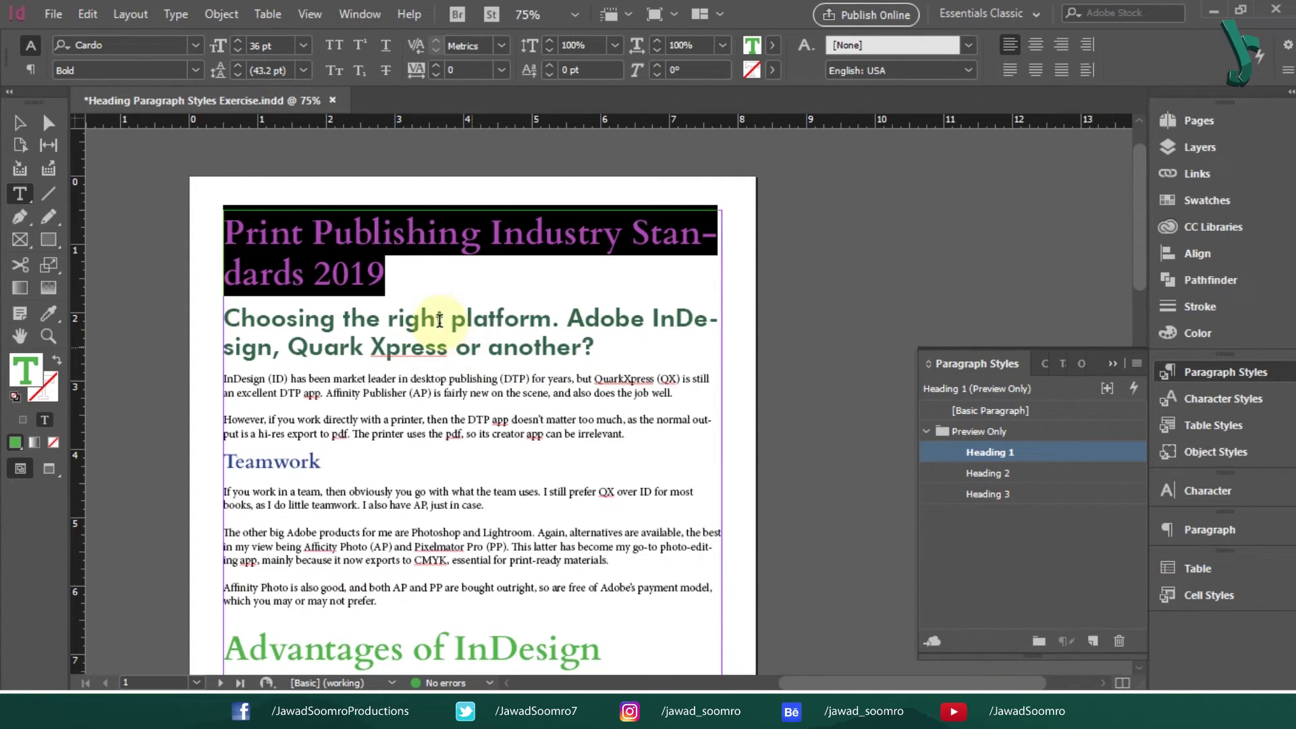
pyautogui.click(411, 280)
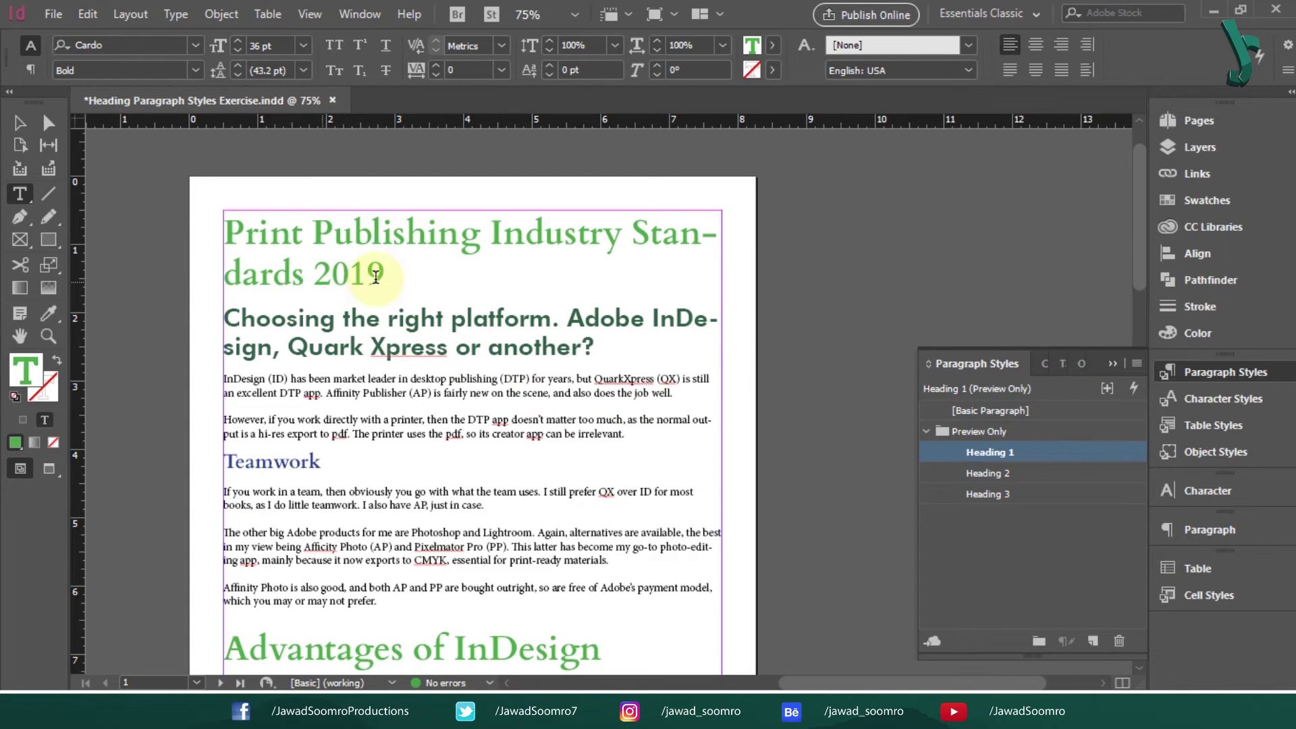